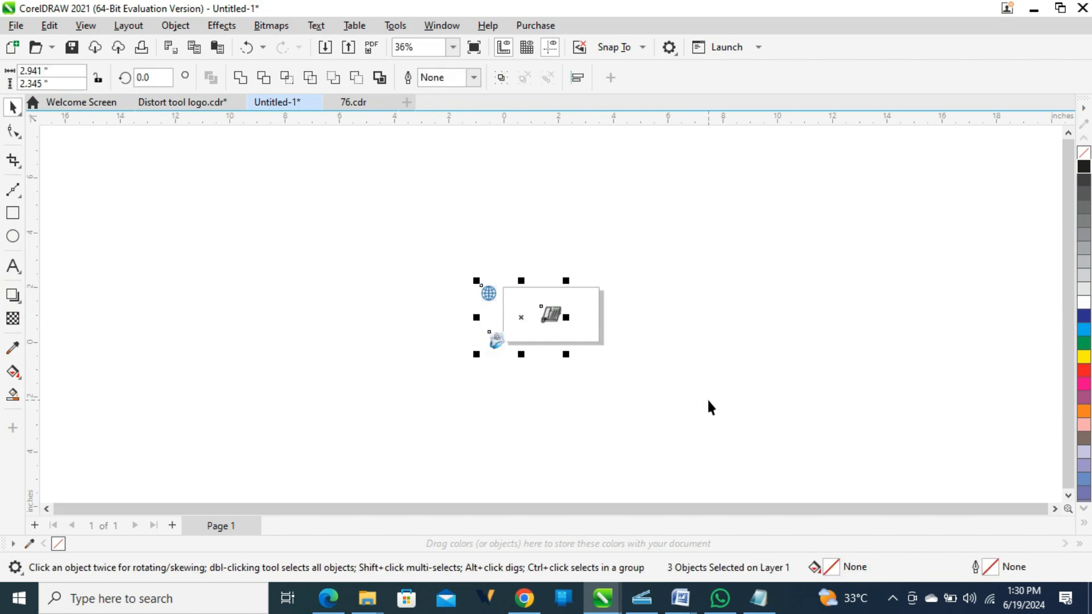
Zoom to the icons, move the globe left, and add a page-sized rectangle over the page.
key(shift+F2)
drag(372, 175, 201, 264)
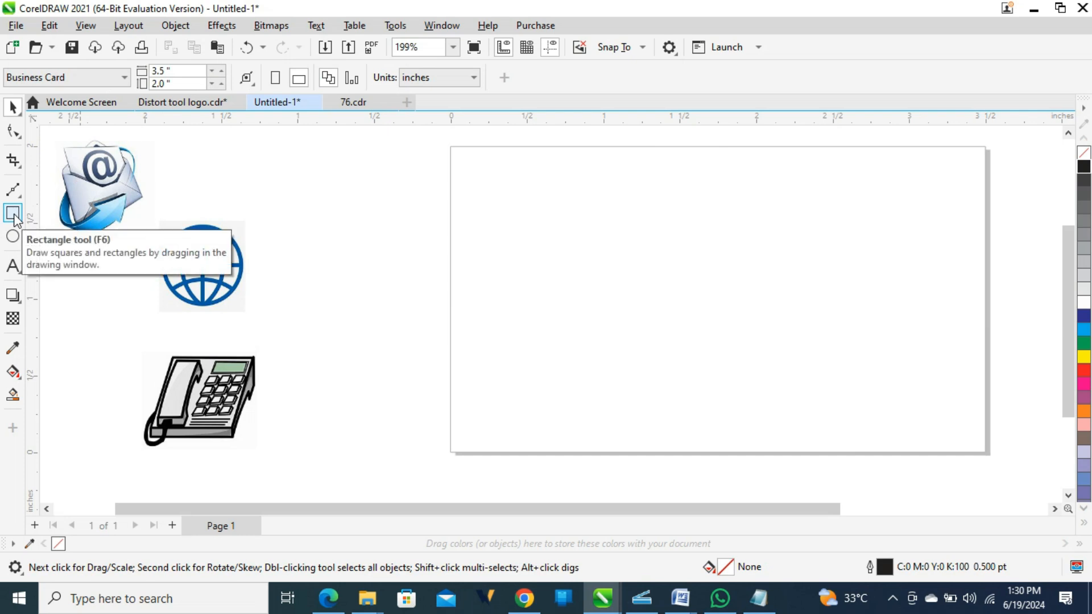
double_click(13, 215)
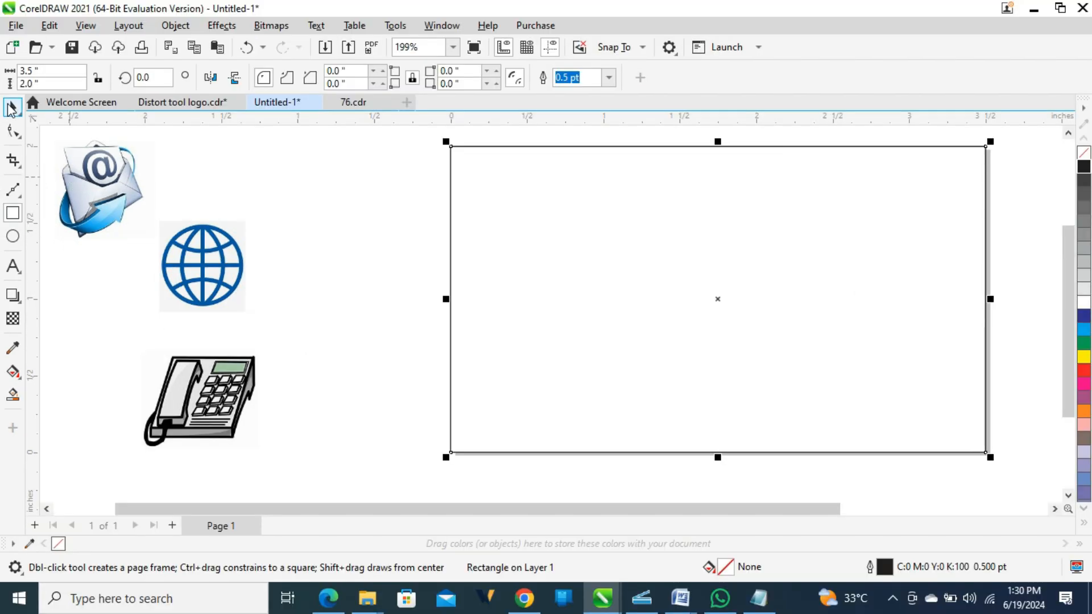
click(13, 67)
drag(652, 274, 551, 480)
drag(748, 272, 703, 301)
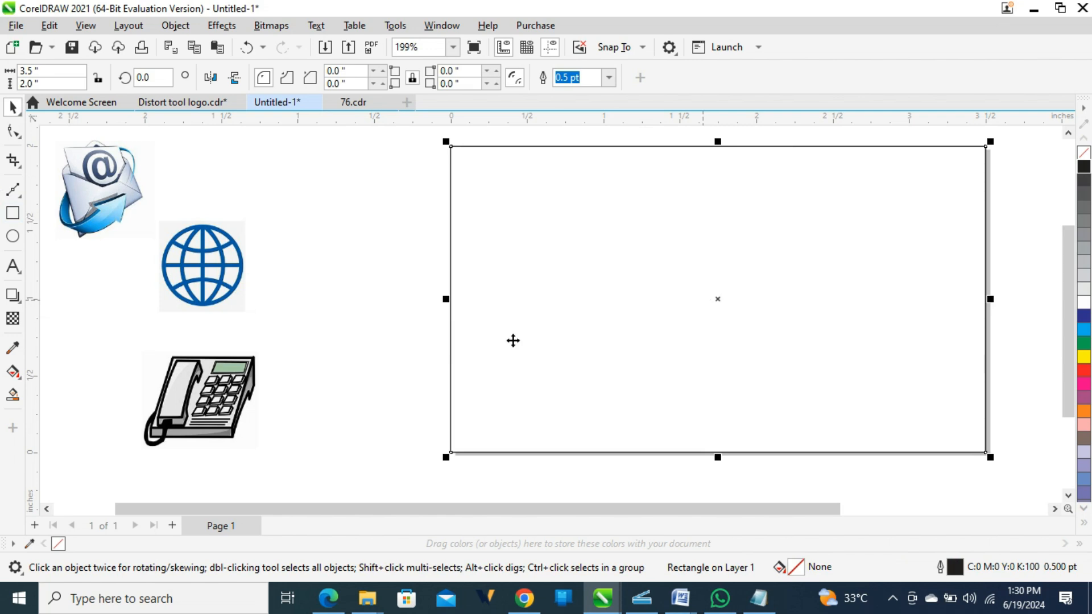
click(322, 353)
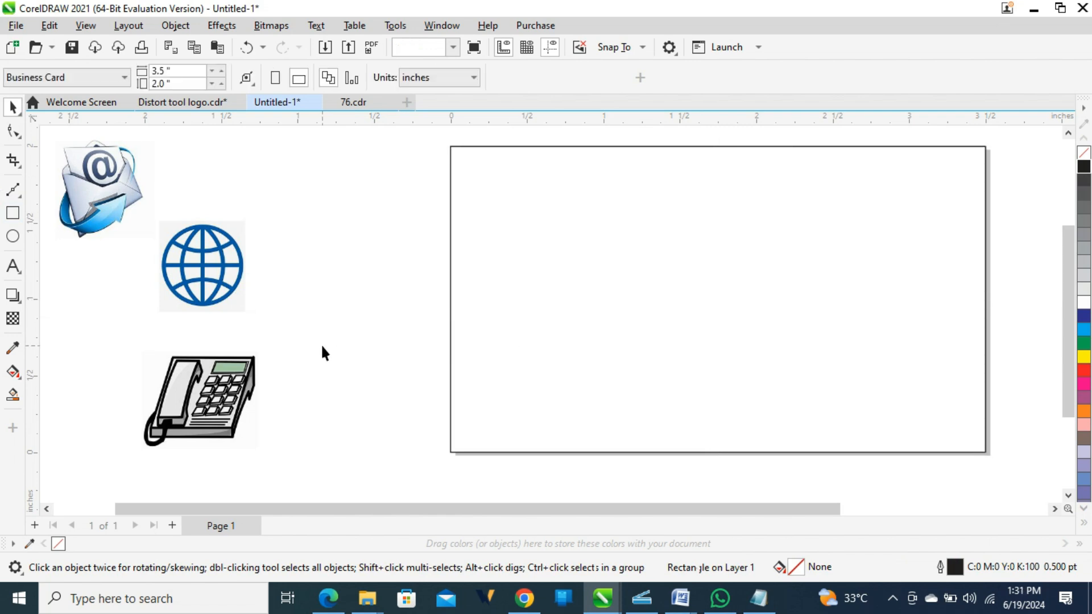
Draw a 3.5 × 2.0 in rectangle from the page's top-left to bottom-right corner.
click(13, 212)
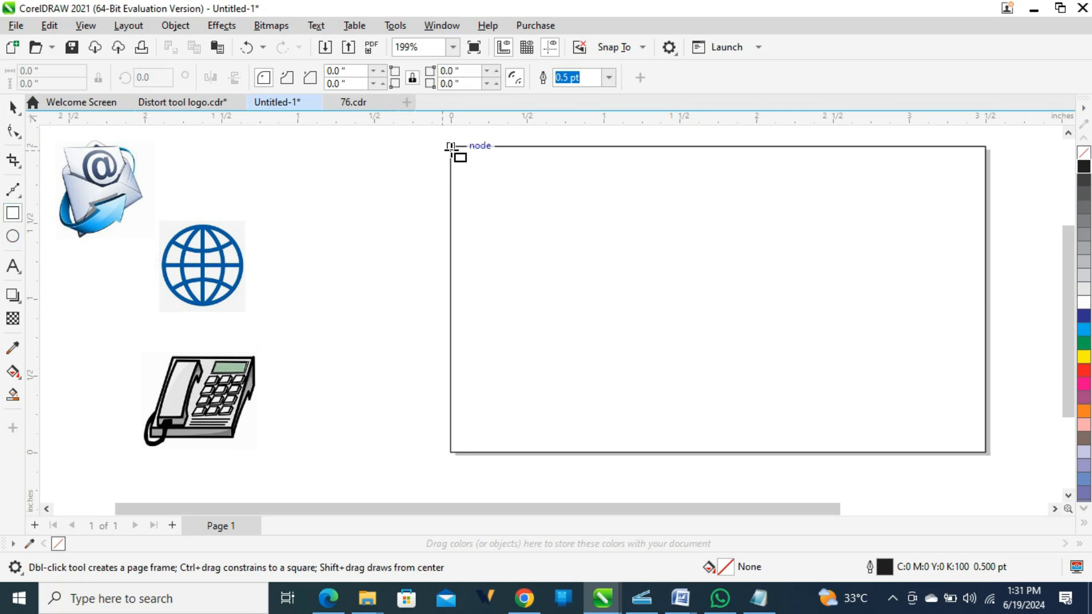
drag(450, 146, 987, 453)
key(space)
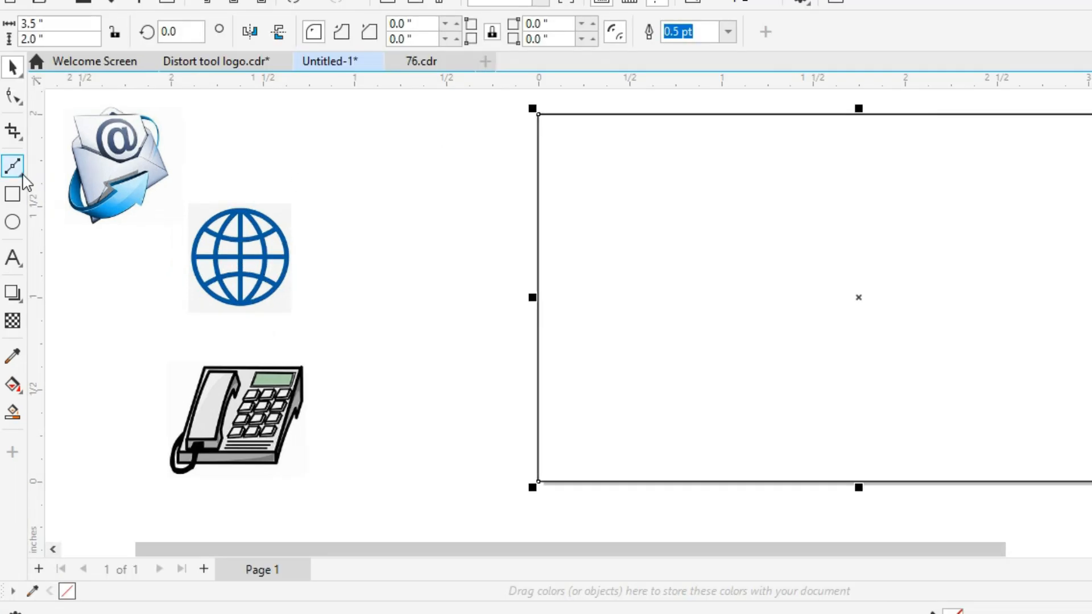
Draw a closed four-point Bézier shape slanting across the card rectangle's right side.
click(12, 189)
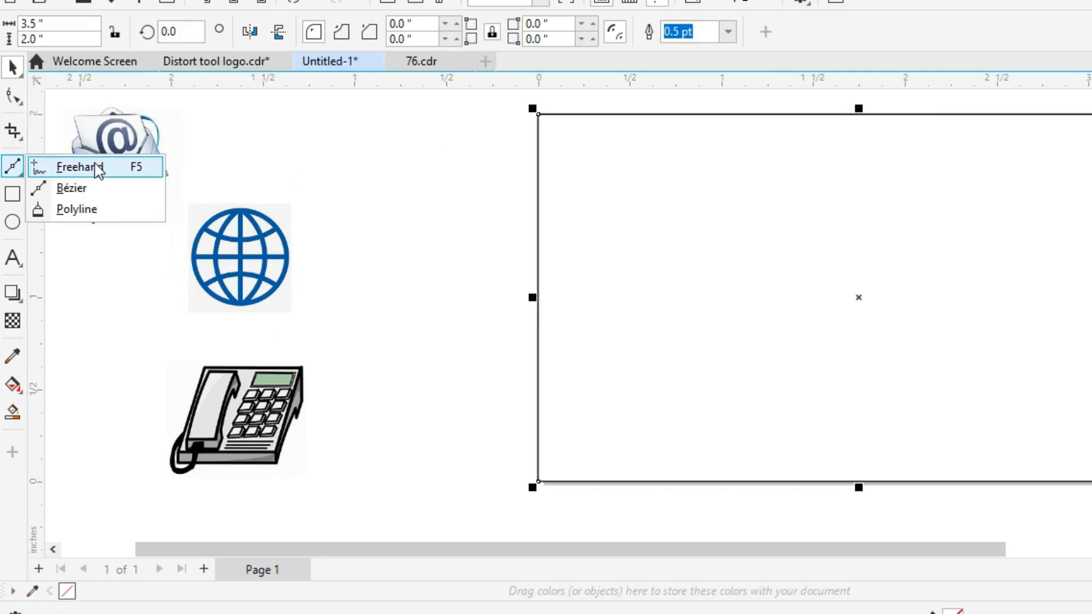
click(72, 189)
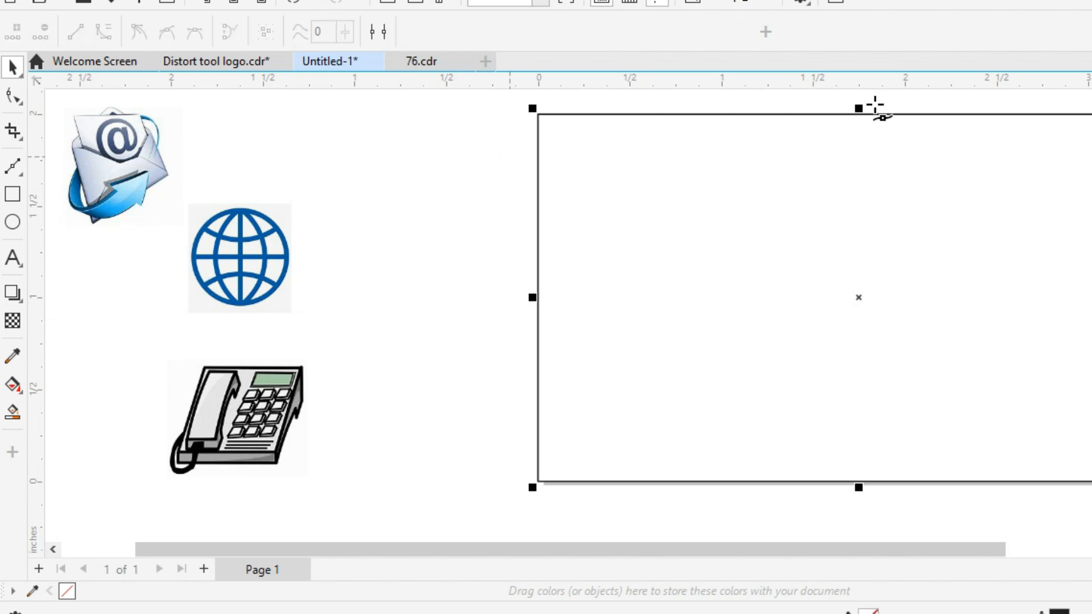
scroll(1090, 207, down, 1)
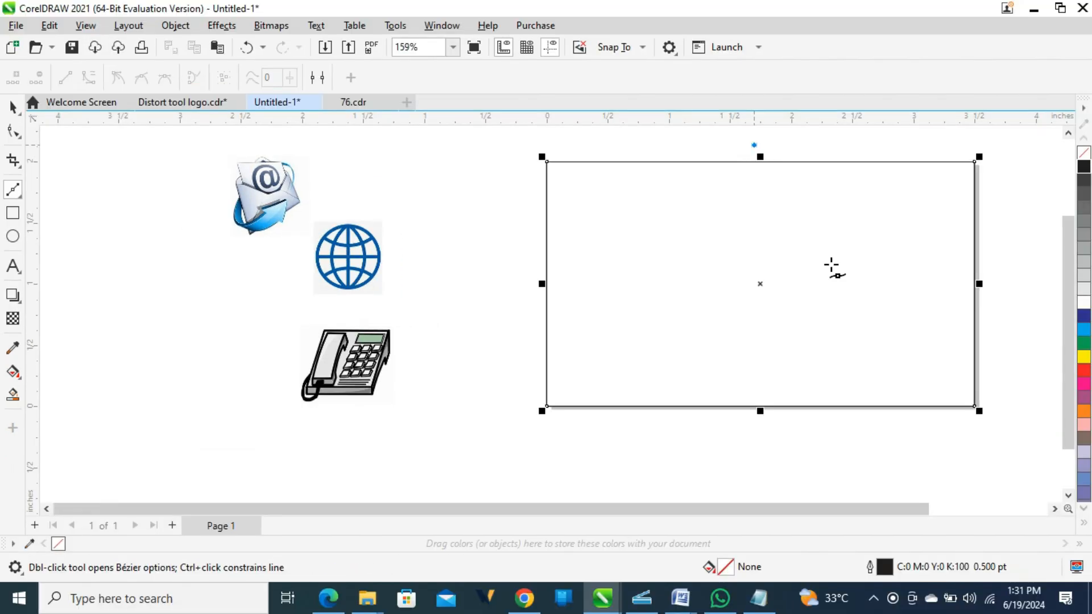
click(941, 446)
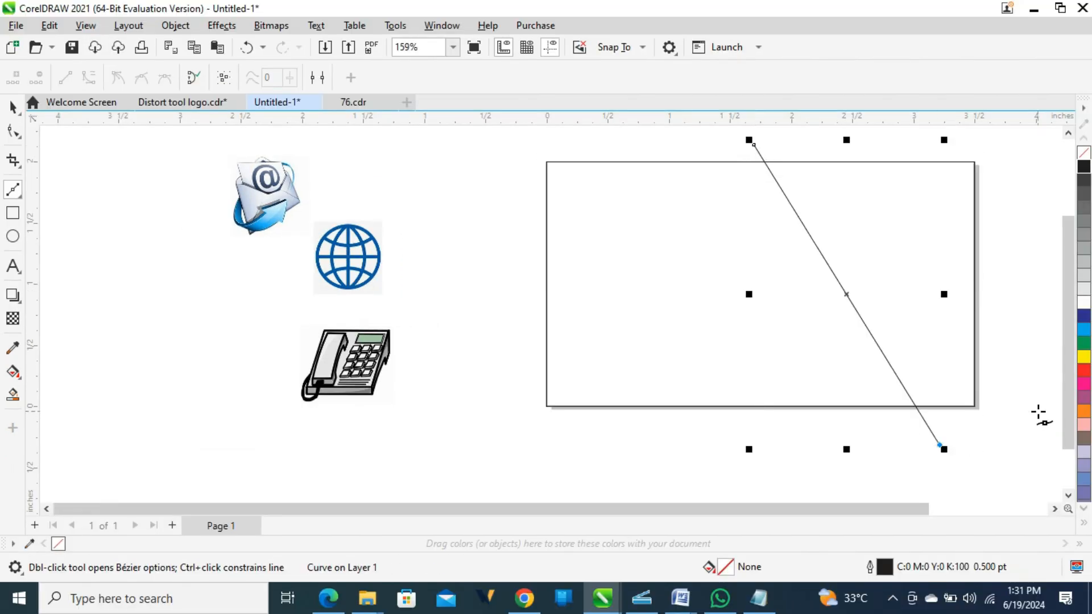
click(1056, 509)
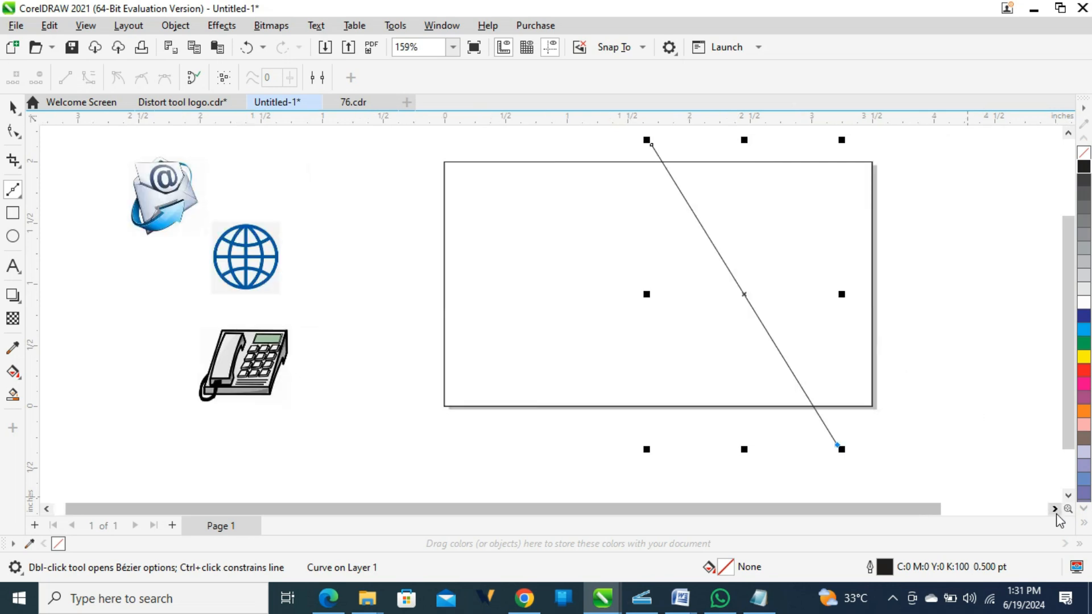
click(1021, 424)
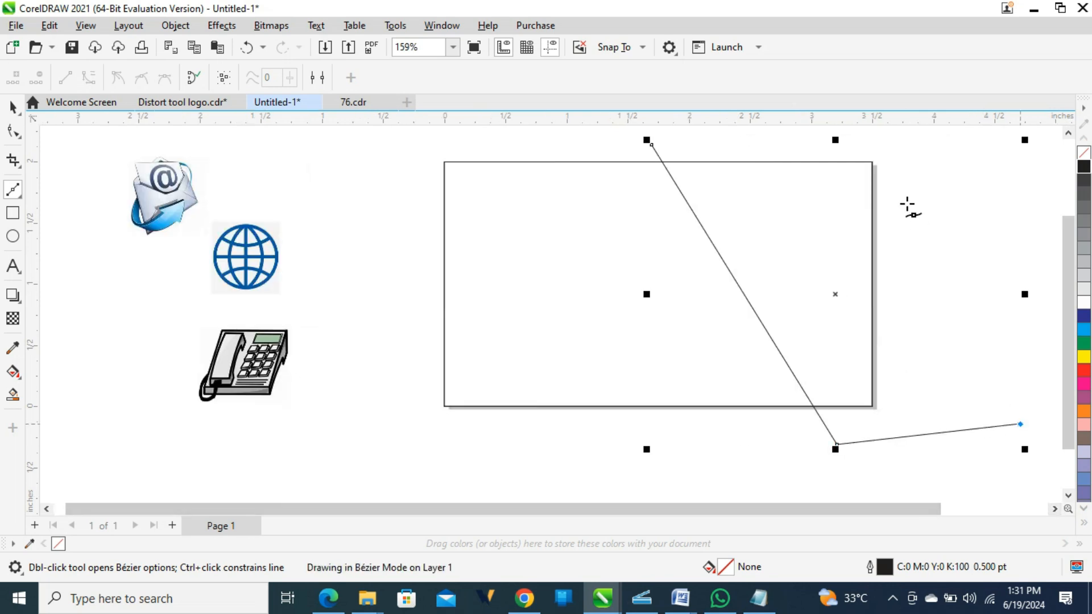
click(1069, 133)
click(882, 153)
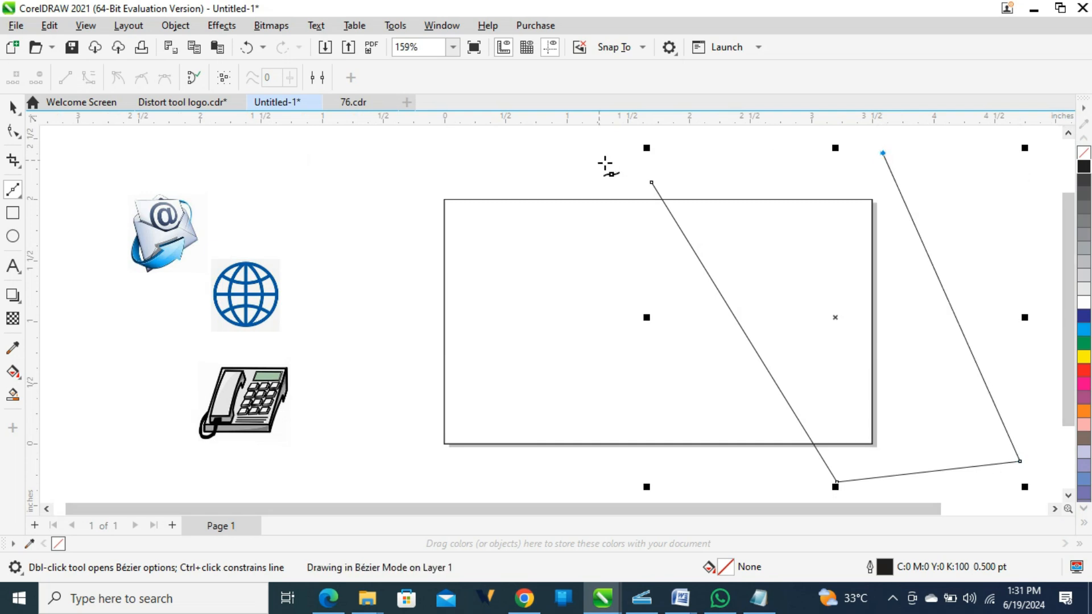
click(653, 182)
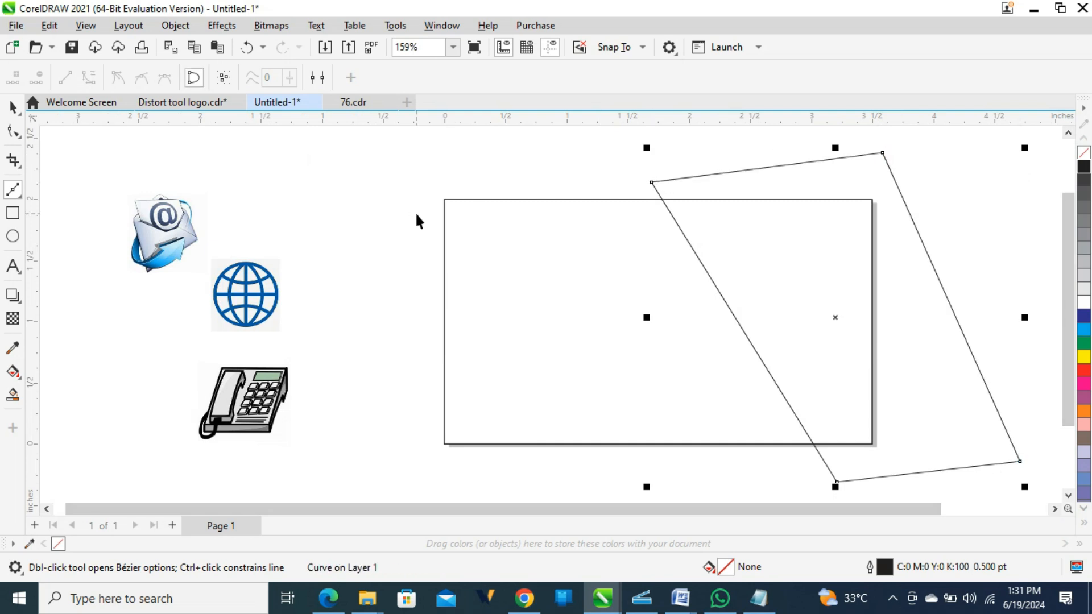
key(space)
click(541, 255)
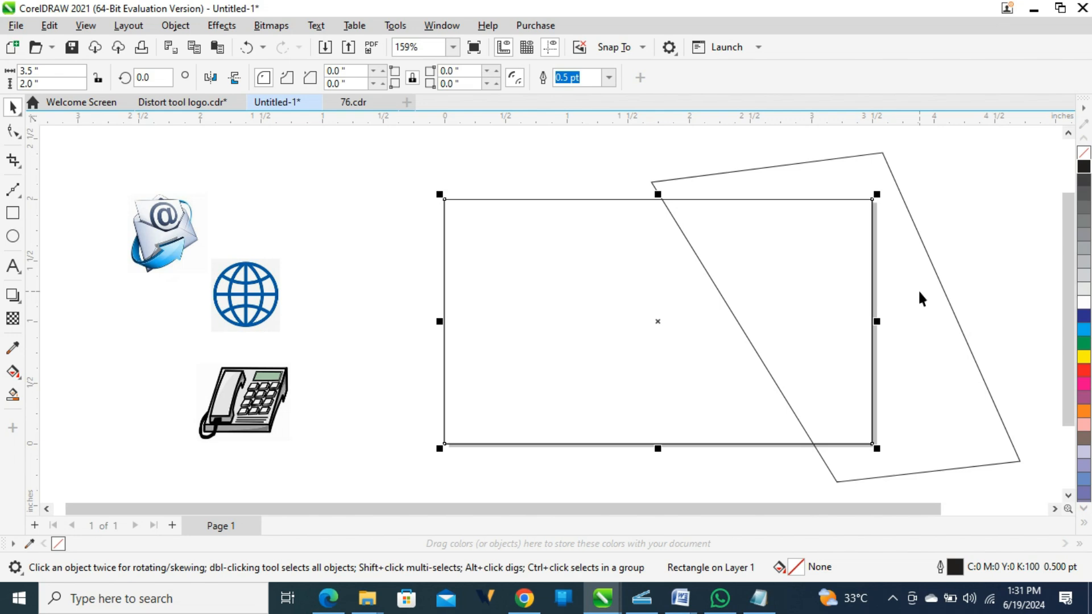
Trim the slanted shape out of the card rectangle with Back minus front.
shift+click(913, 314)
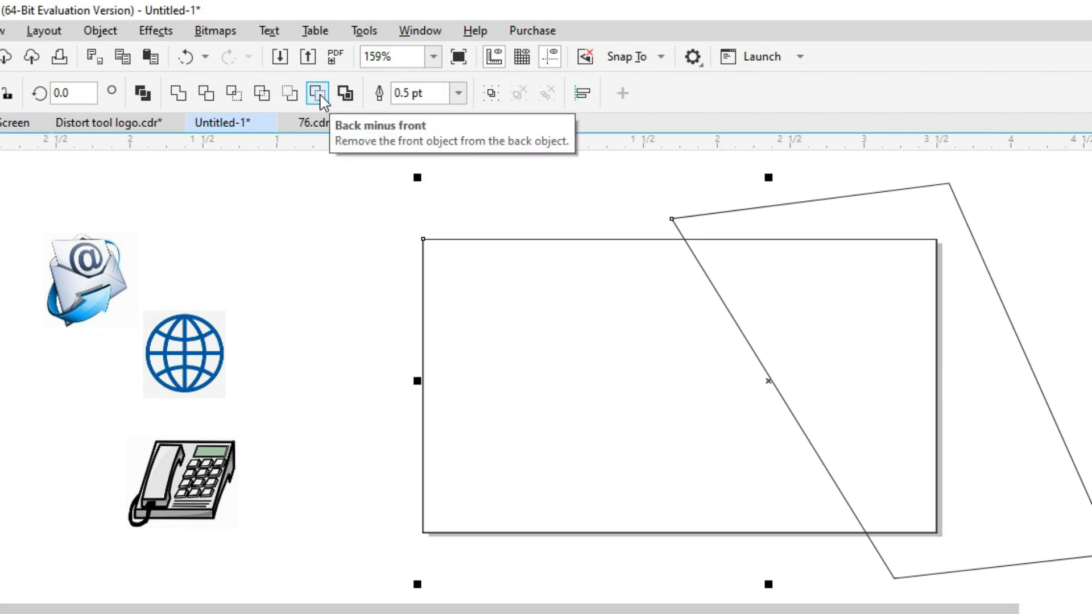
click(319, 94)
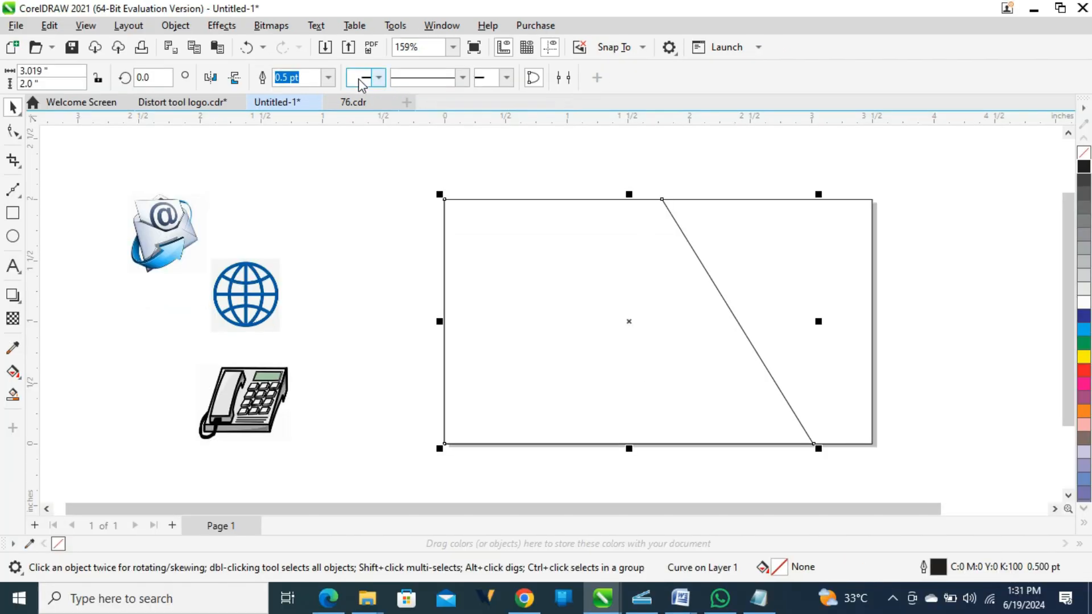
click(366, 234)
Move the trimmed panel around, then undo the moves to restore it on the card.
click(453, 385)
drag(454, 385, 586, 497)
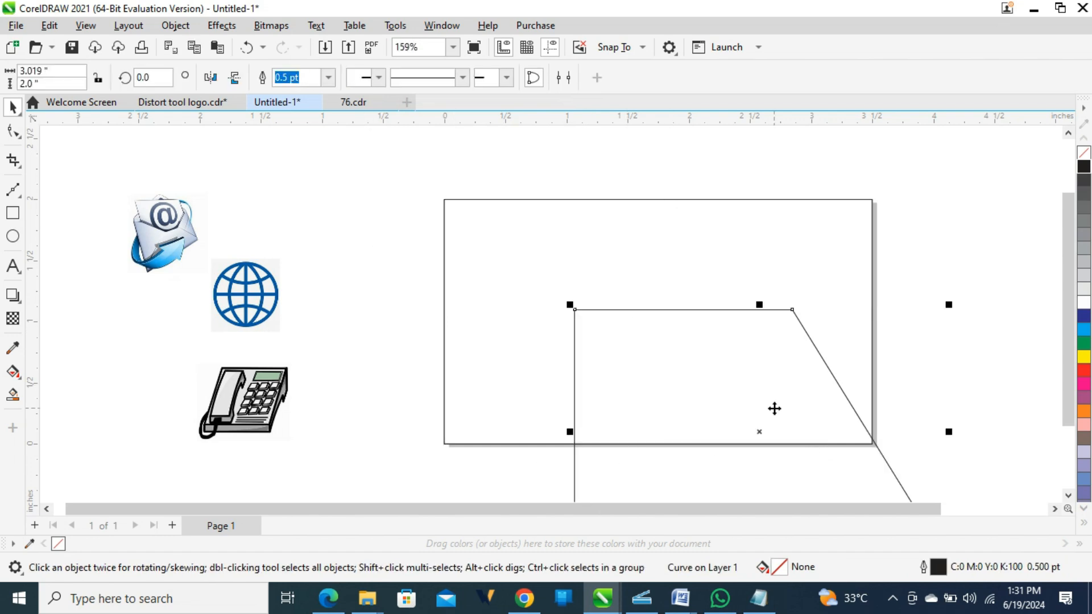
drag(773, 407, 478, 471)
drag(479, 397, 530, 289)
key(ctrl+z)
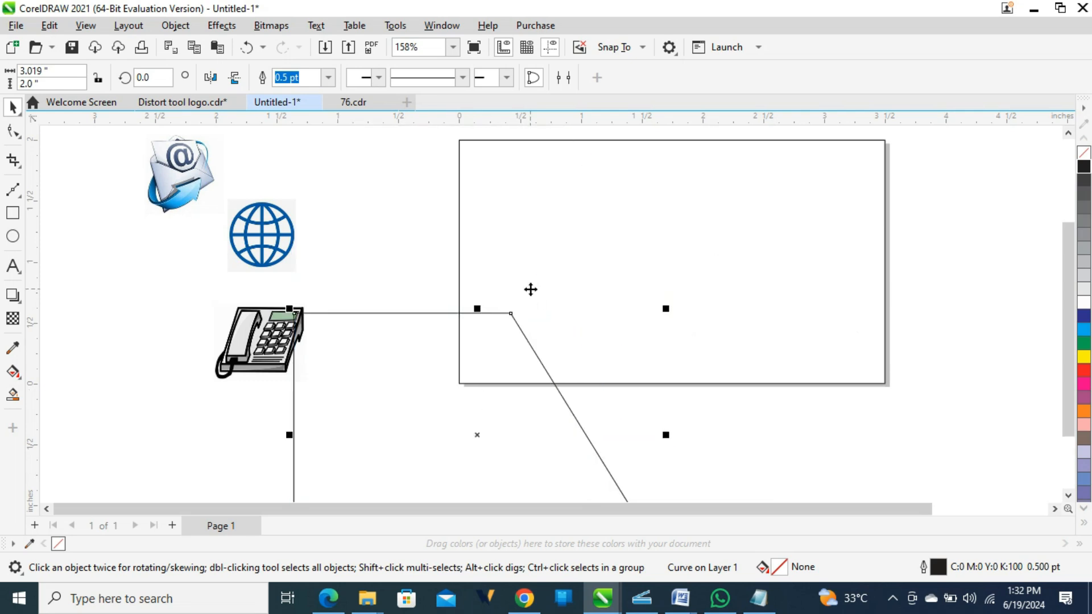
key(ctrl+z)
key(ctrl+z)
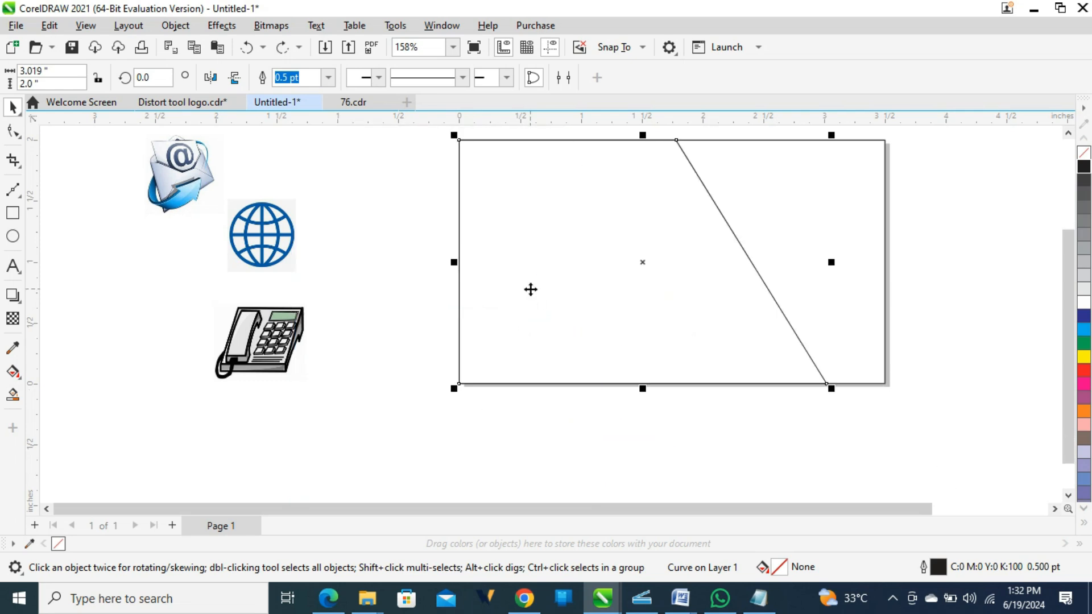
key(Escape)
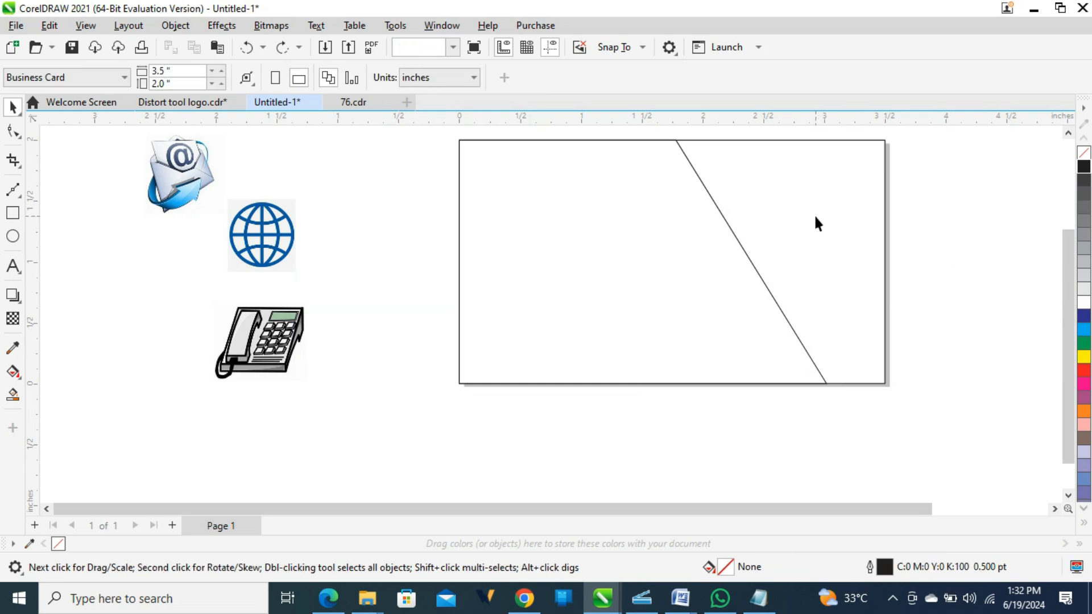
Fill the card background black and place a smaller navy swatch beside the phone icon.
click(815, 218)
click(1083, 169)
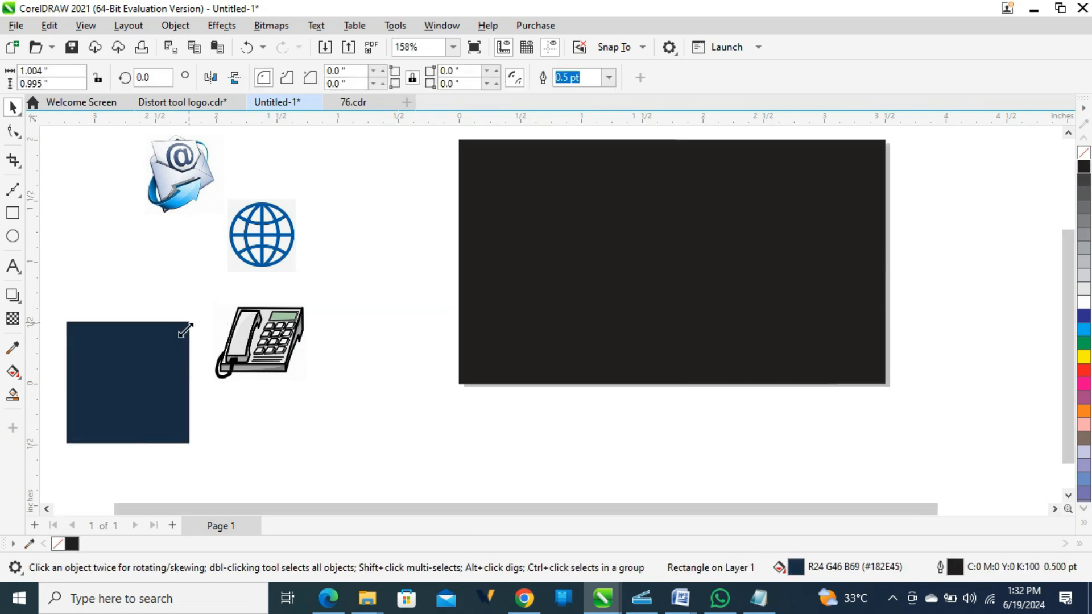
drag(188, 324, 146, 364)
drag(110, 404, 171, 355)
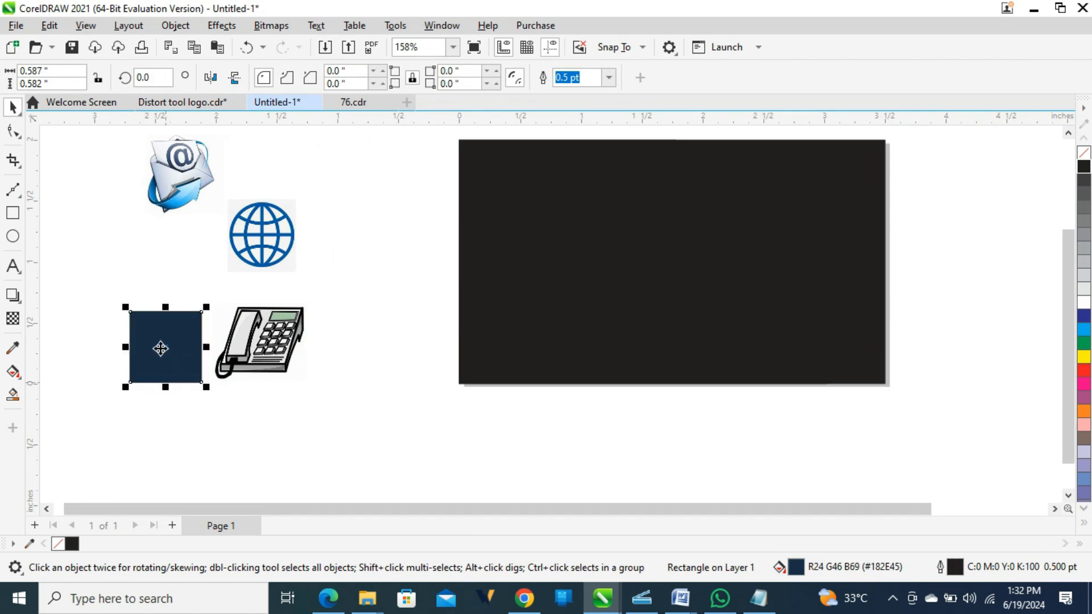
Fill the diagonal panel navy using the Color Eyedropper on the swatch.
click(570, 300)
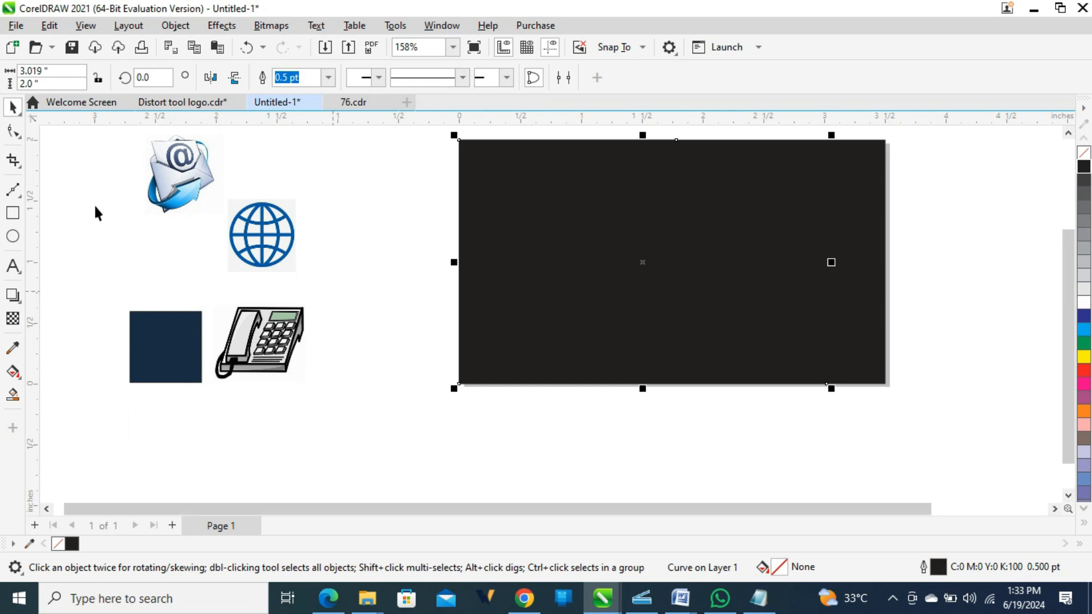
click(14, 348)
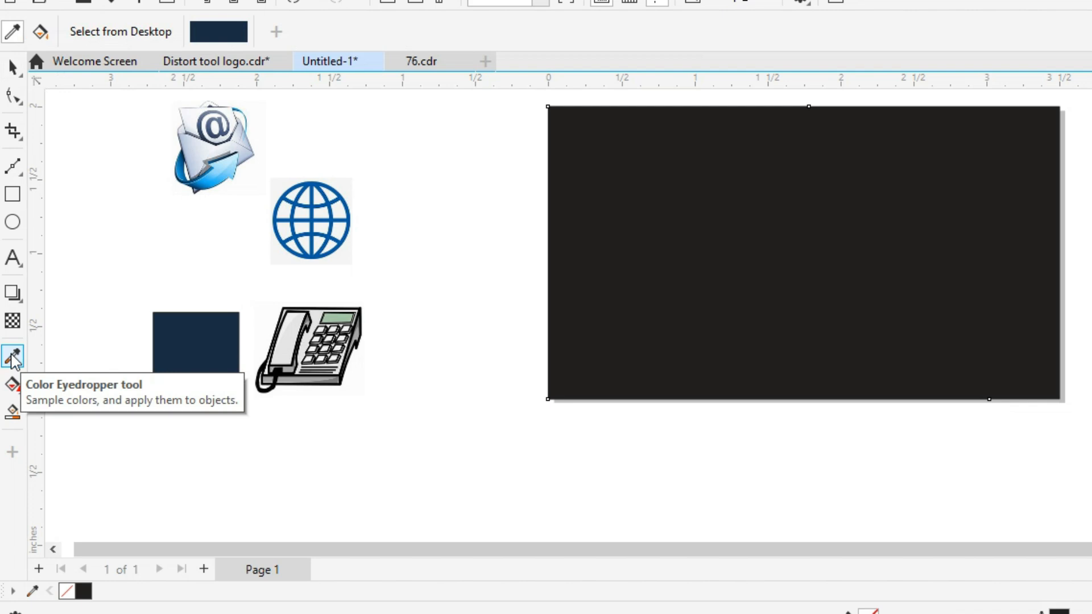
click(215, 349)
click(660, 222)
key(space)
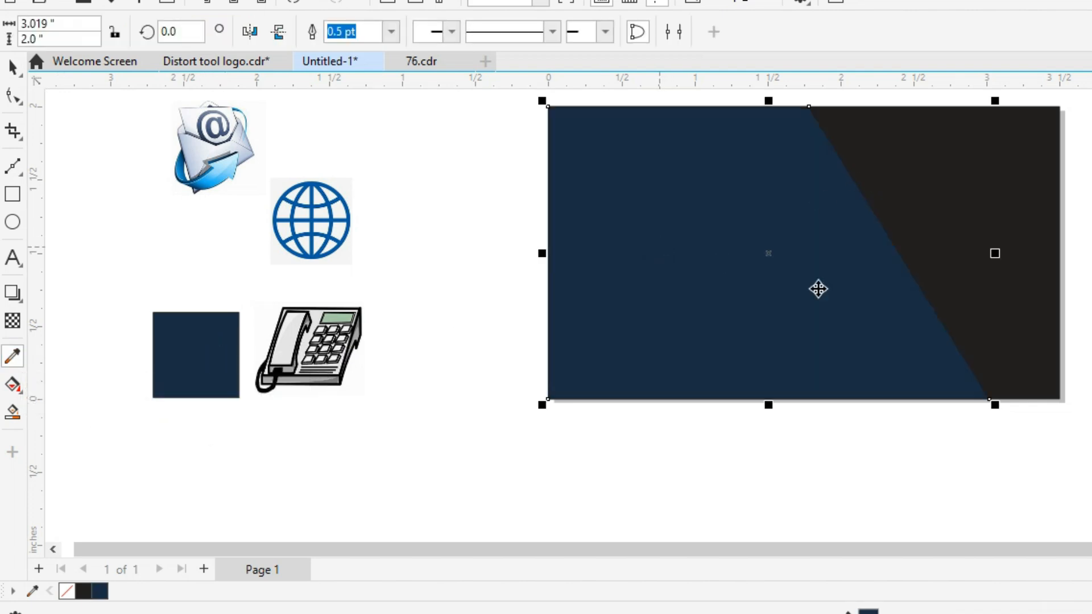
click(1077, 273)
click(852, 250)
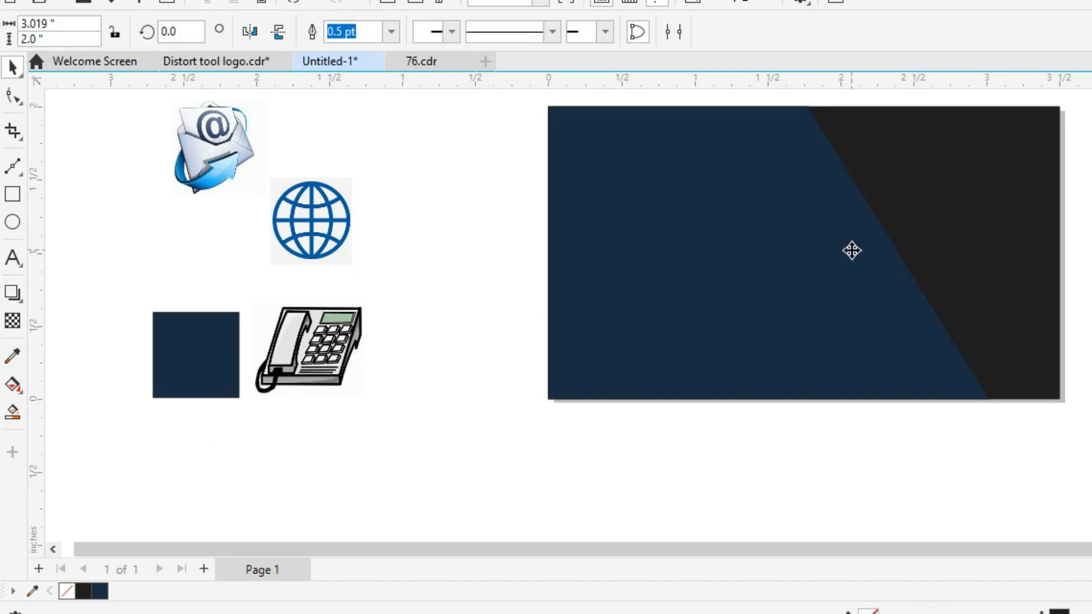
Nudge both slanted-edge nodes of the navy panel two steps left.
key(F10)
drag(799, 96, 1050, 447)
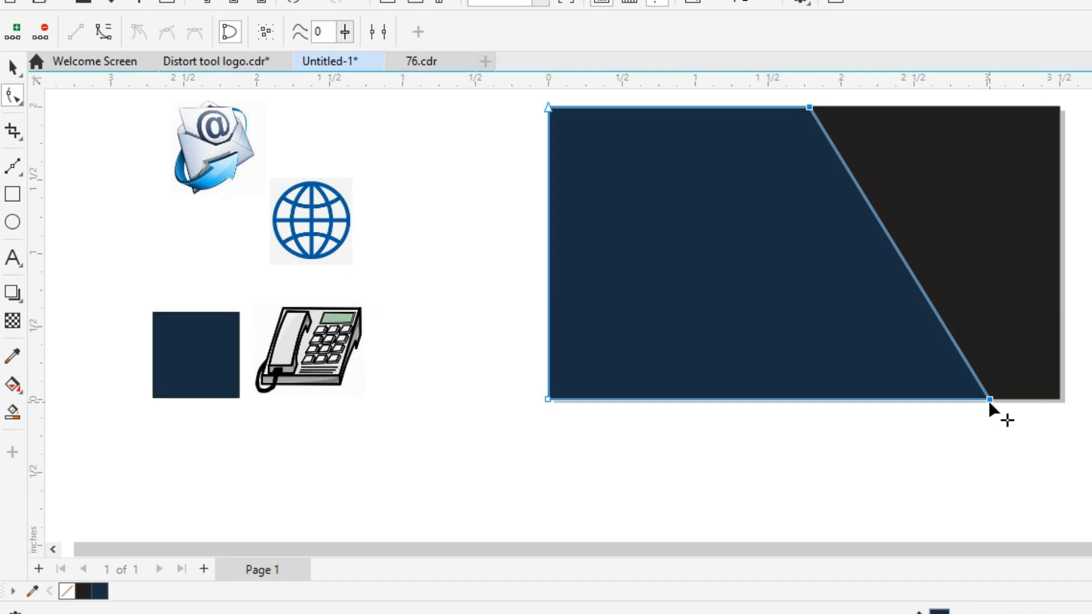
key(Left)
key(Left)
key(Left)
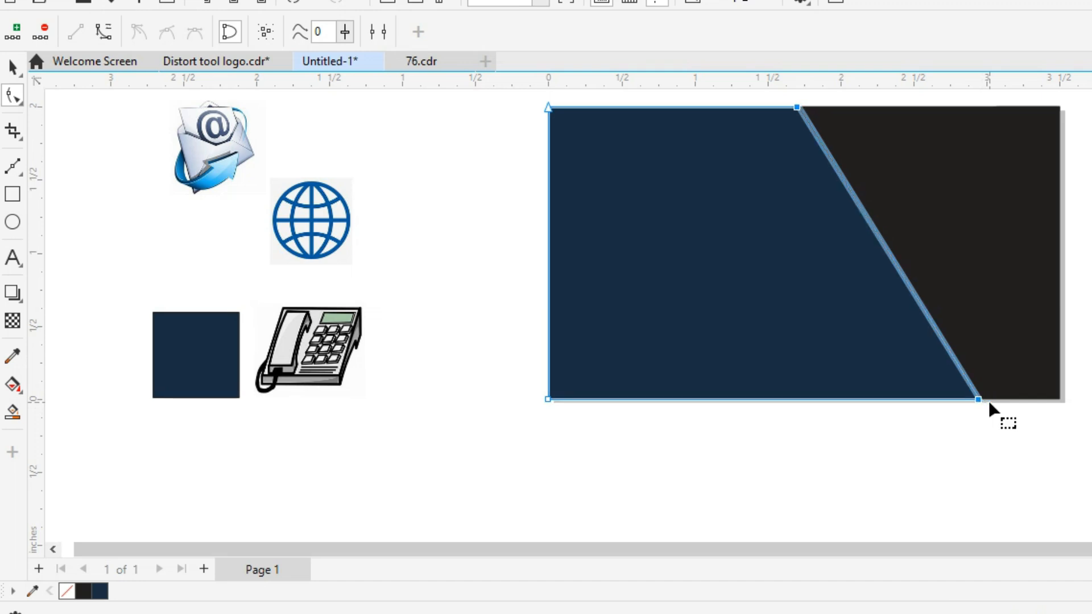
key(Left)
key(Left)
key(Left)
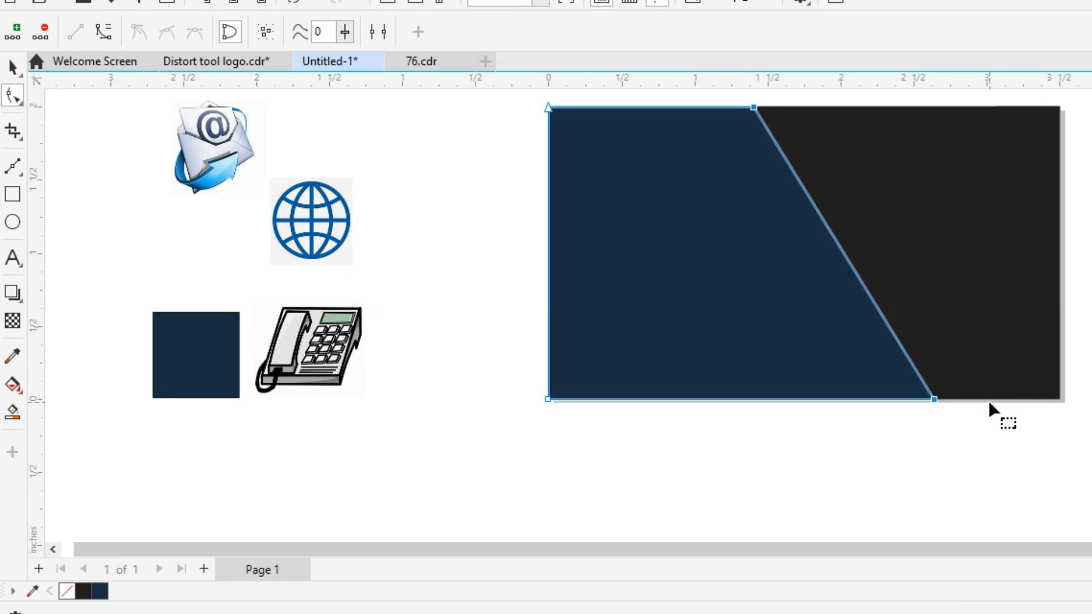
key(space)
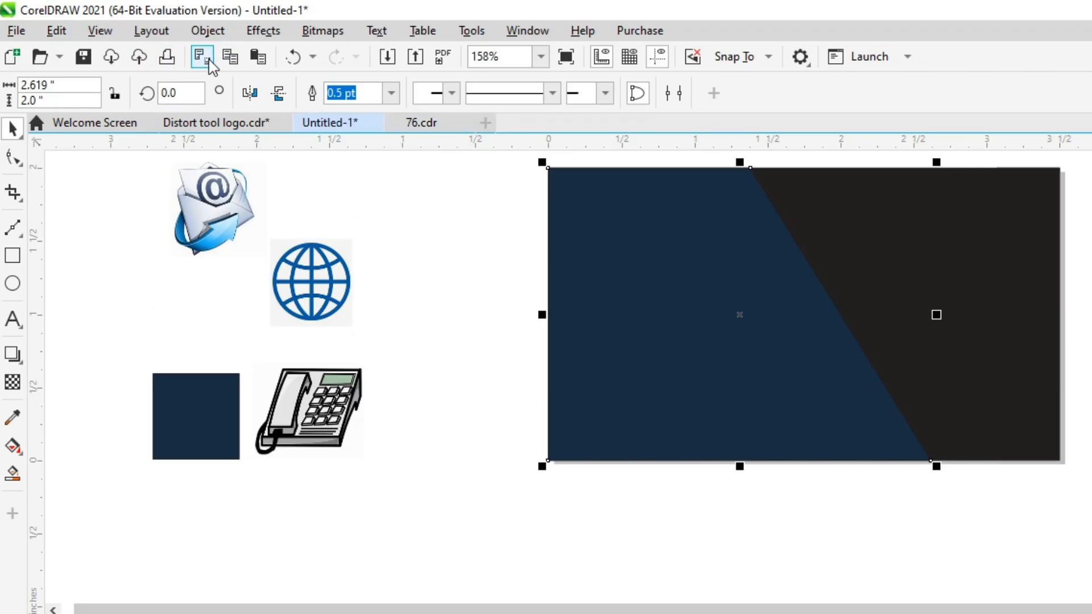
Copy and paste the navy panel in place, nudging the copy two steps right.
click(230, 61)
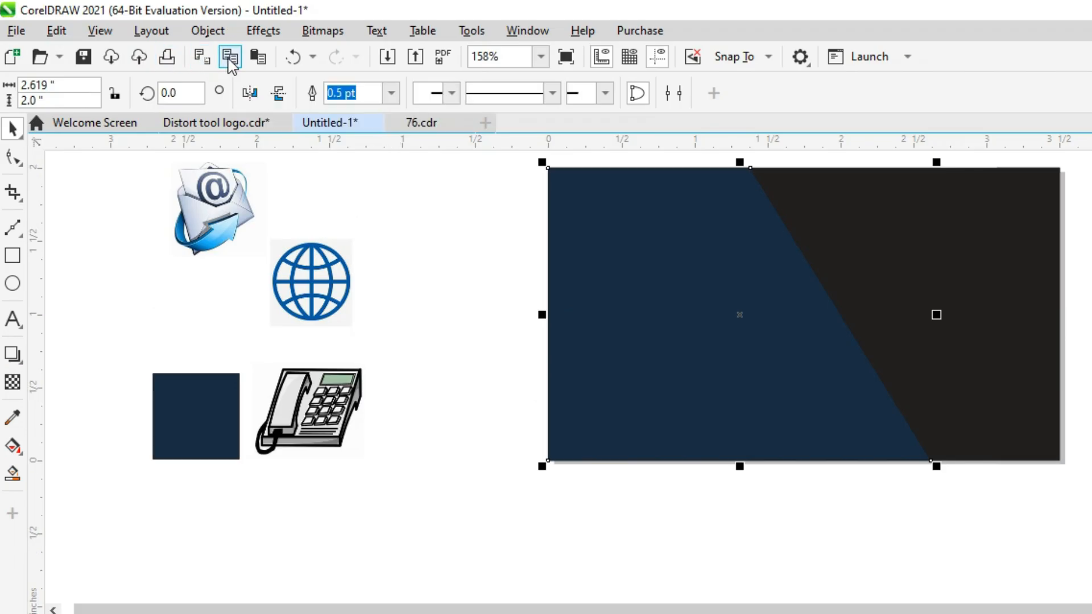
click(260, 59)
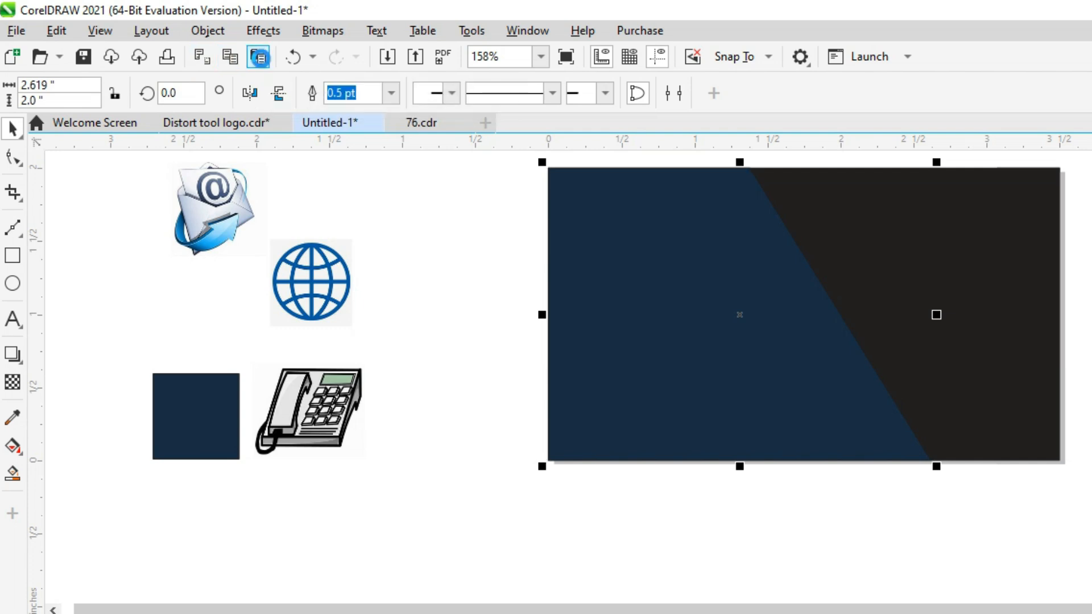
key(Right)
key(Right)
key(Right)
key(Right)
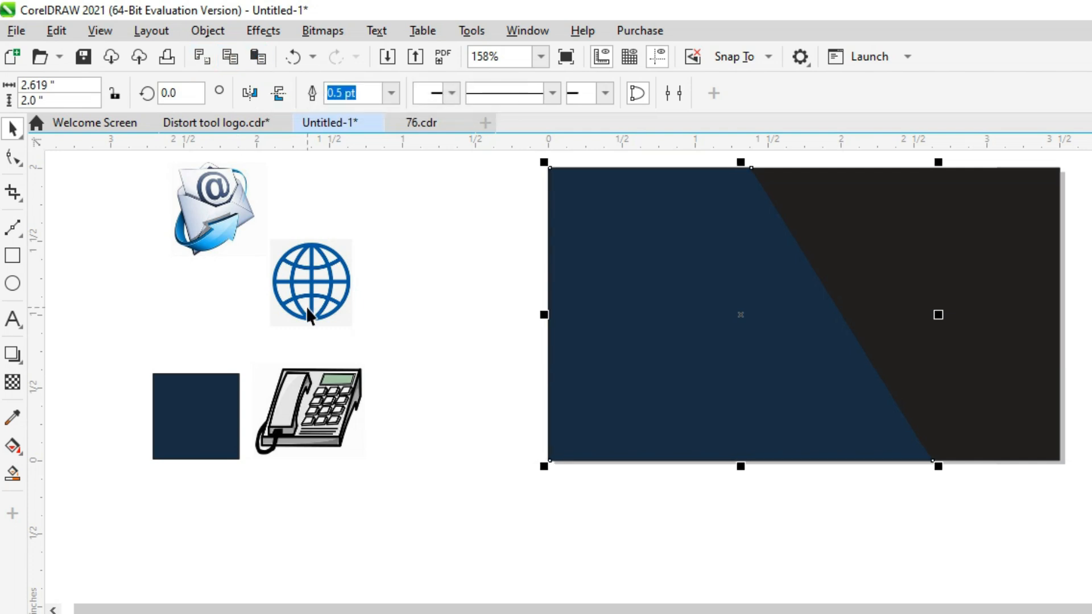
key(Right)
key(Right)
key(Right)
key(Right)
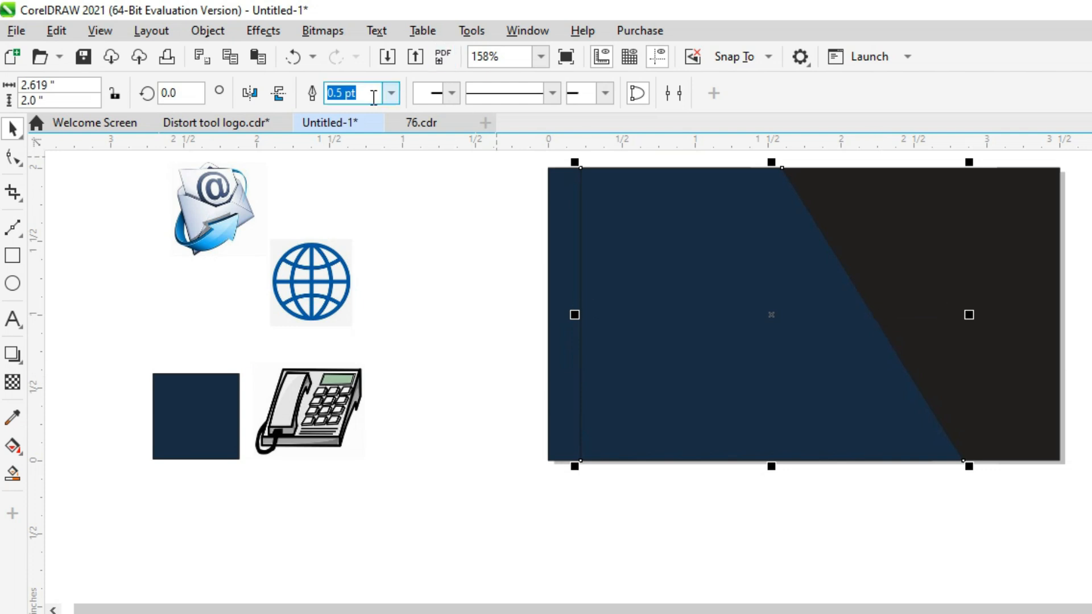
Convert the navy copy to a 300 dpi bitmap in RGB Color (24-bit).
click(324, 34)
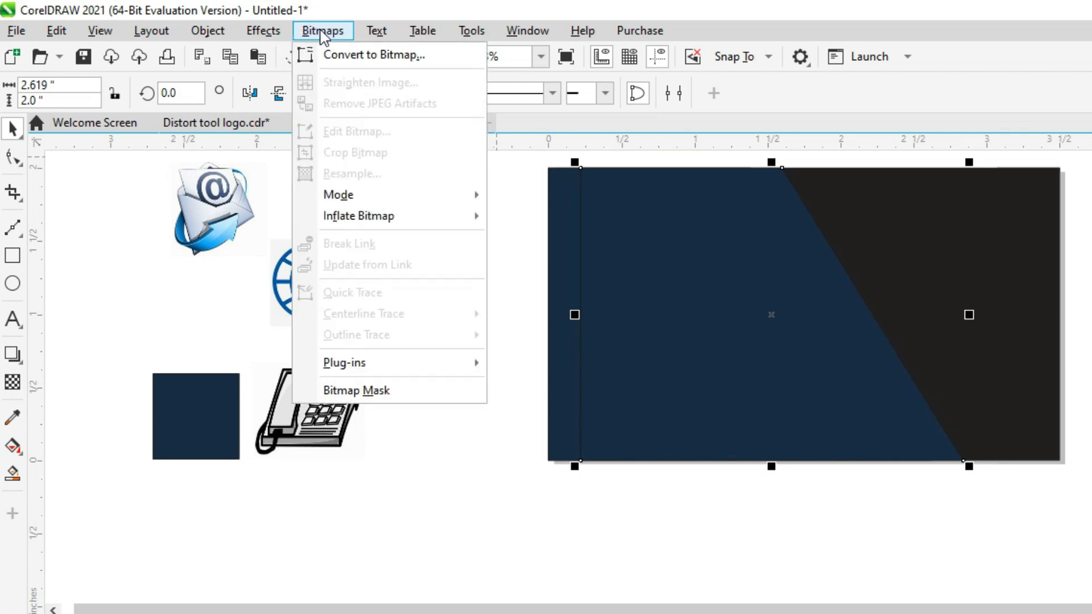
click(342, 55)
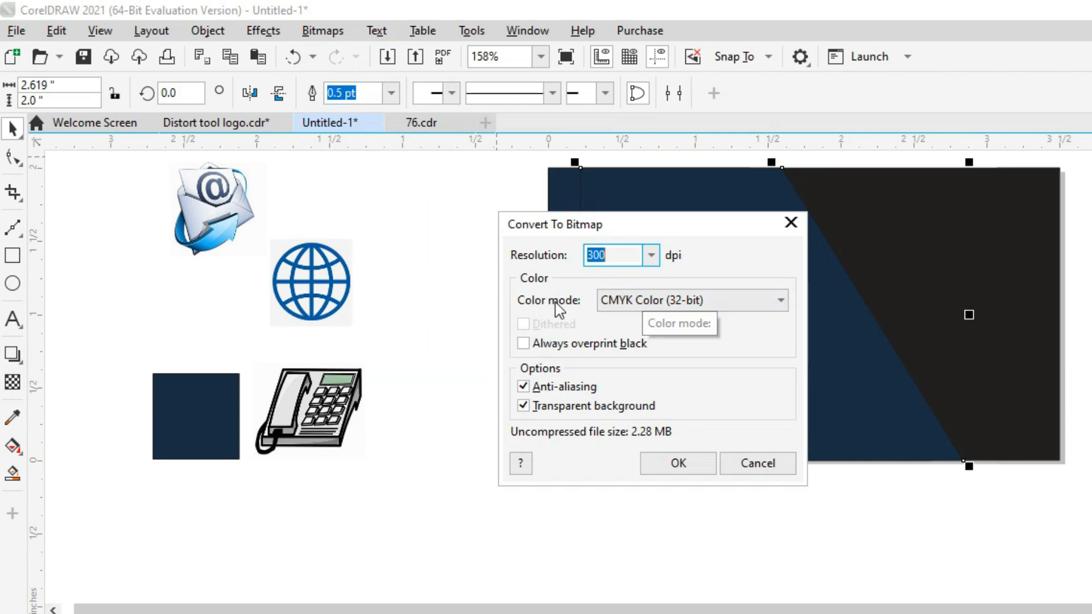
click(725, 300)
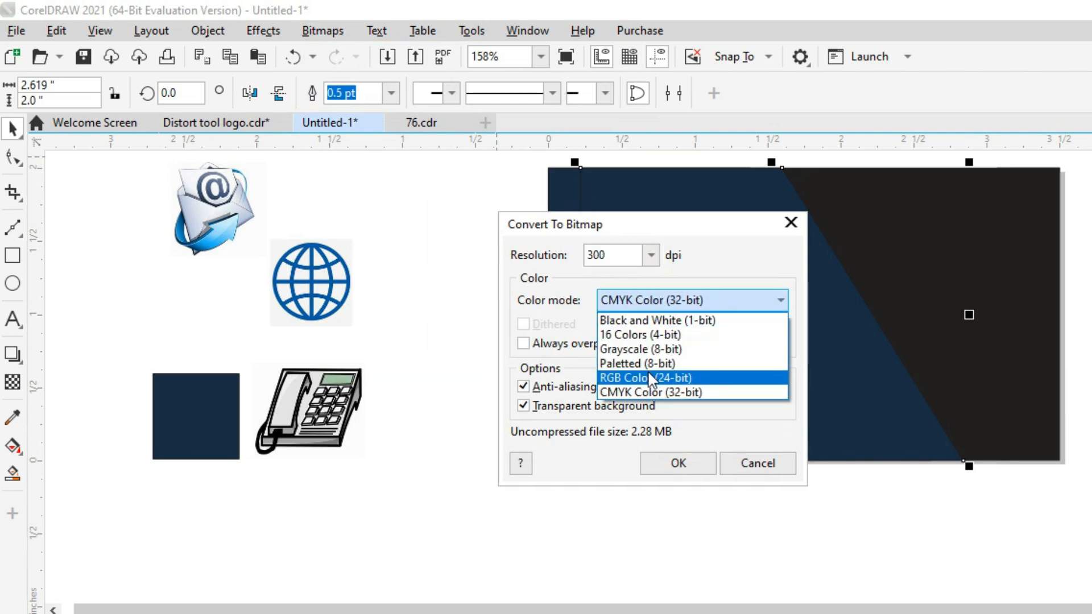
click(648, 373)
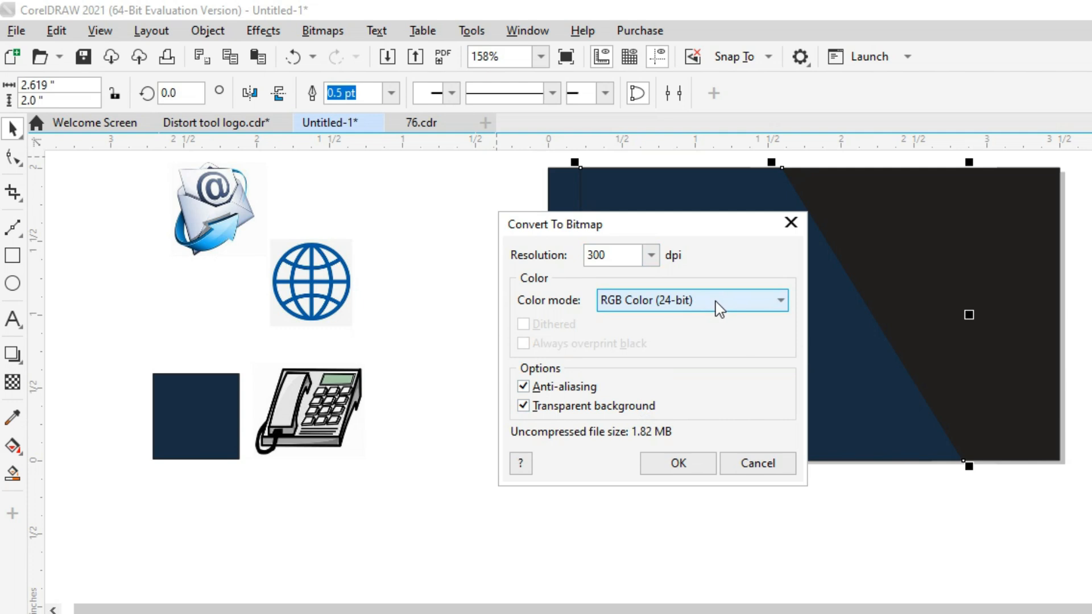
click(677, 462)
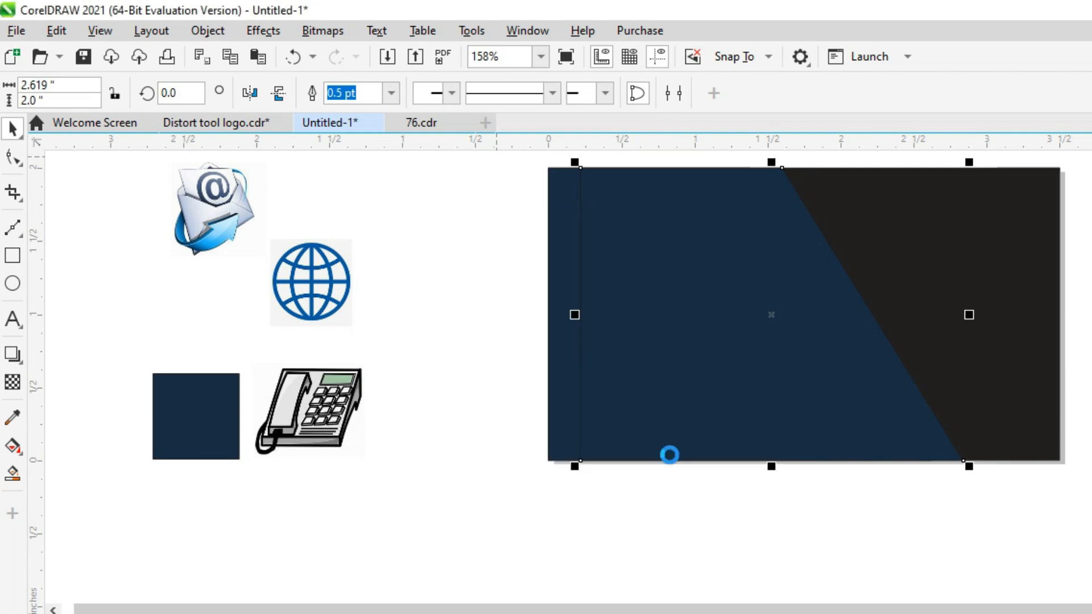
Apply a Gaussian Blur with about a 19.3-pixel radius to the navy bitmap.
click(267, 34)
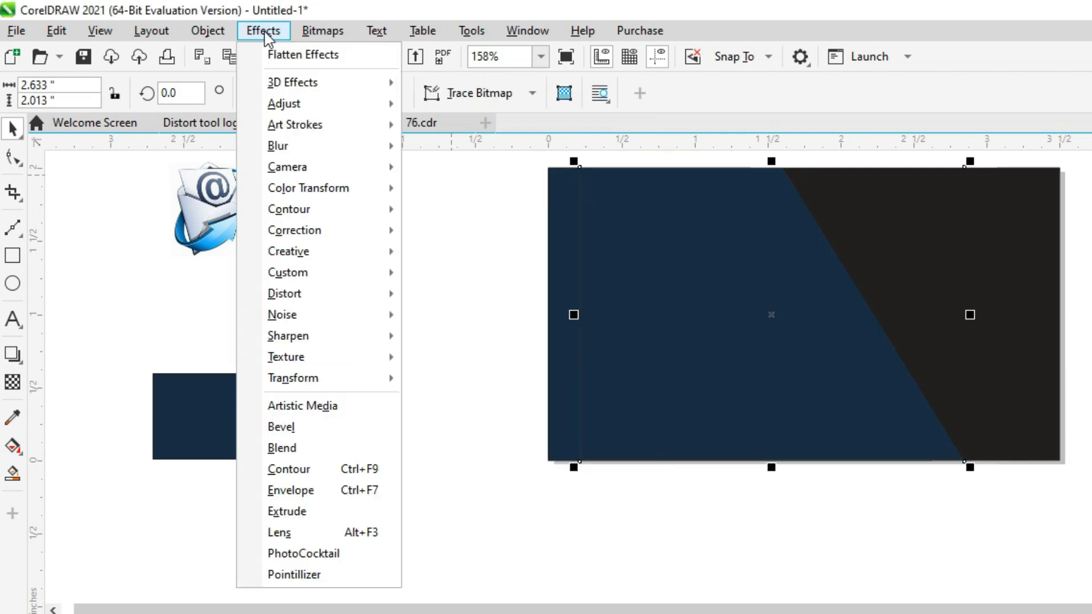
mouse_move(348, 150)
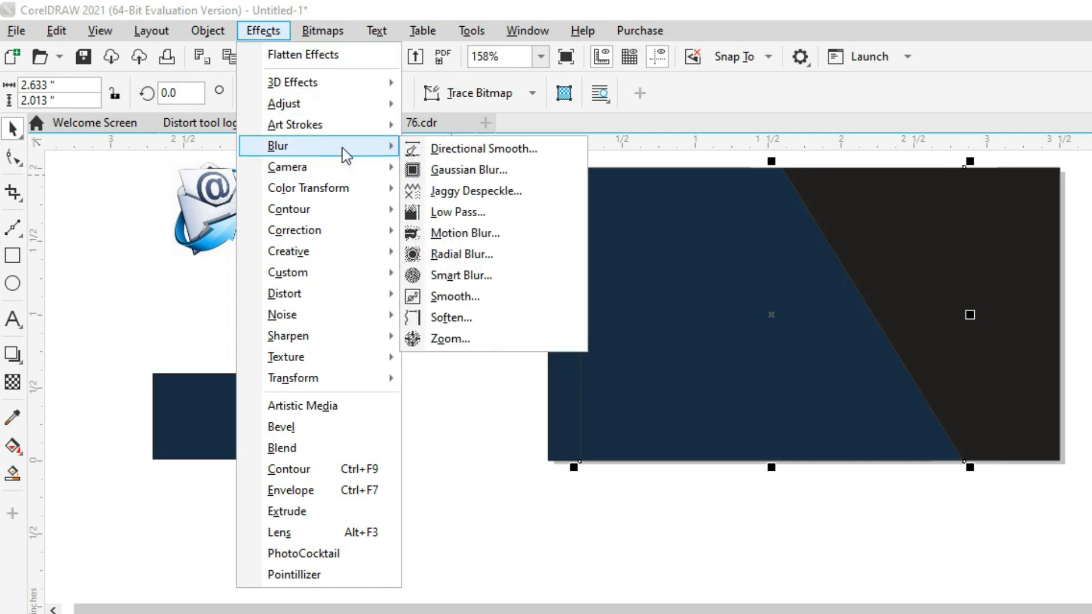
click(515, 172)
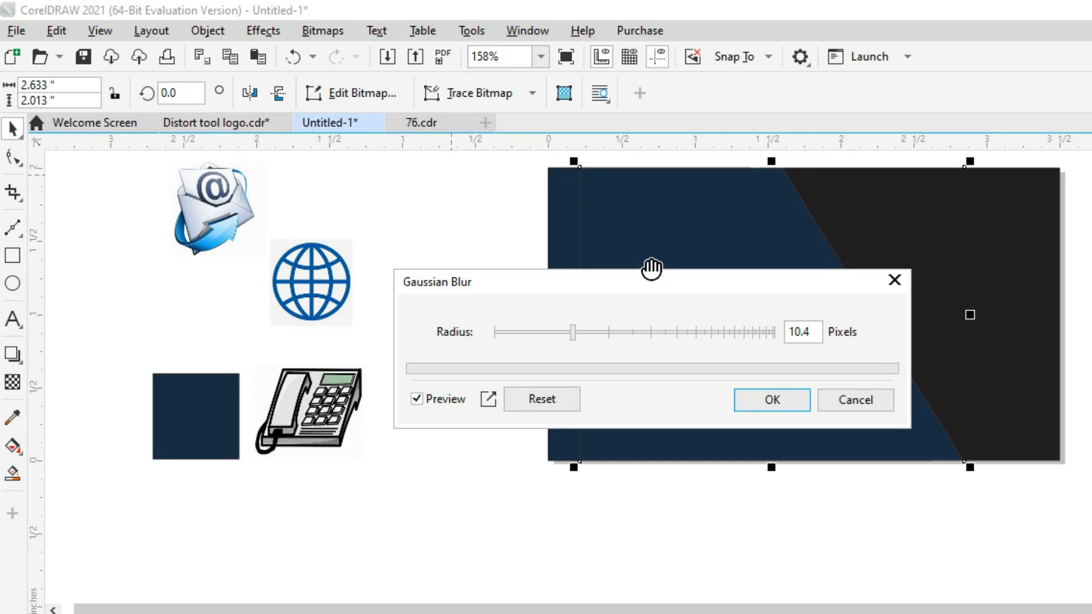
drag(573, 335, 610, 343)
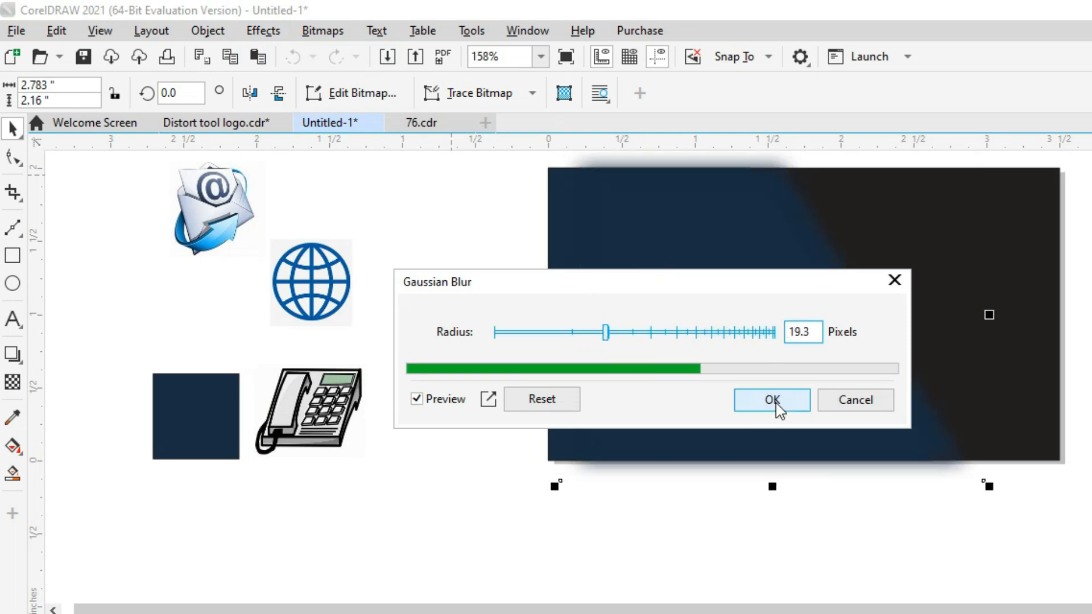
click(773, 404)
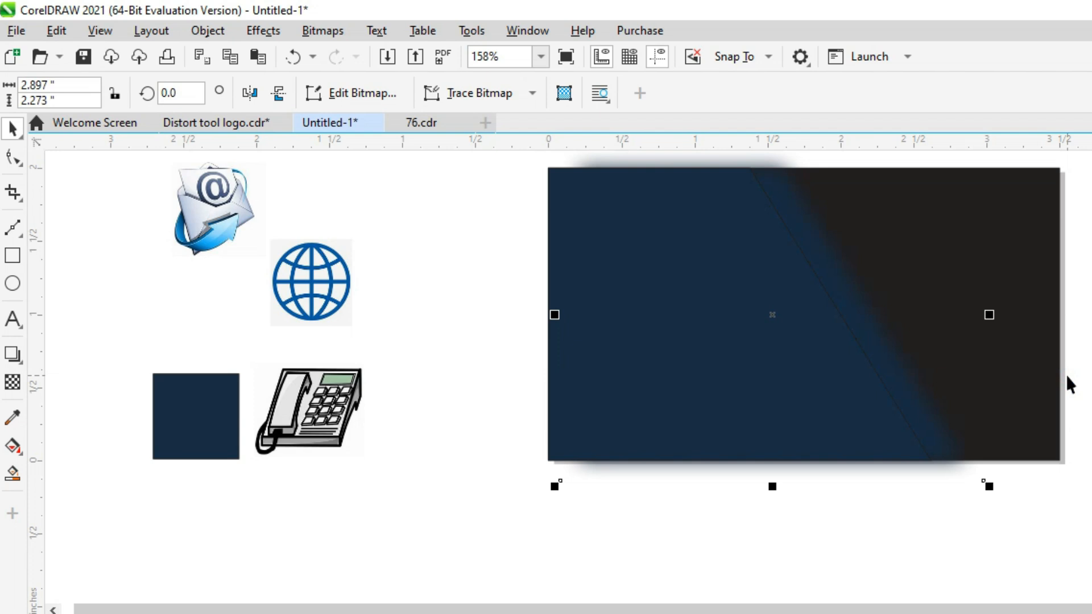
Duplicate the slanted panel in place on top.
click(1066, 375)
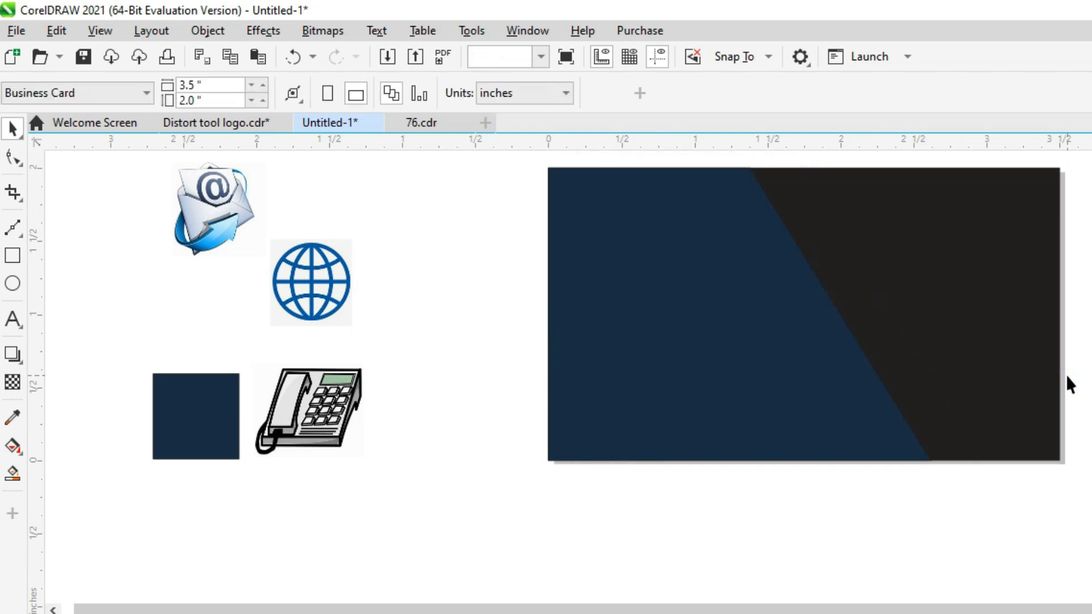
click(703, 400)
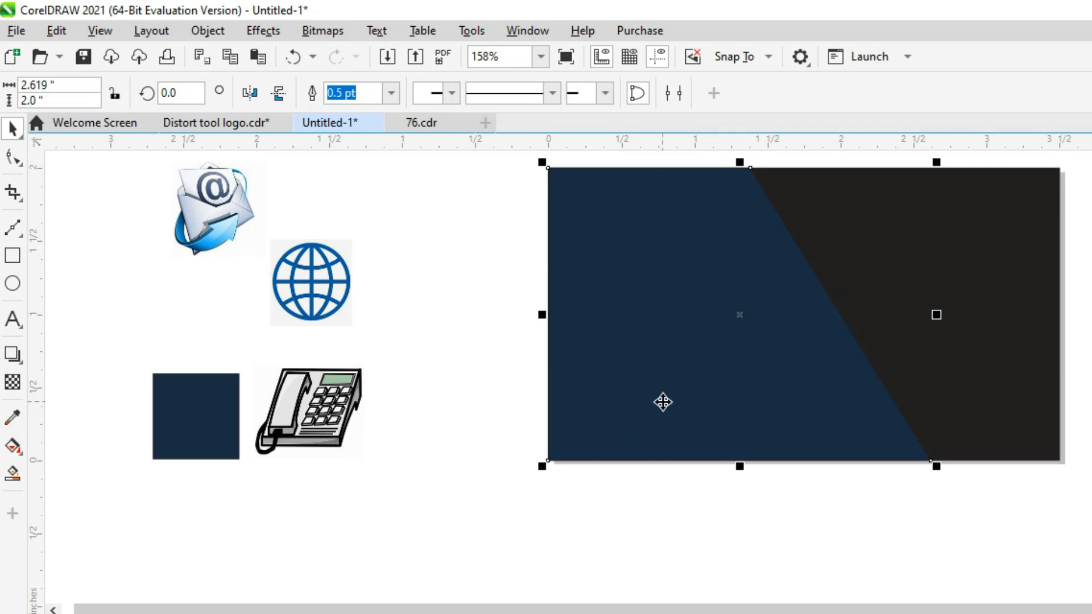
click(231, 57)
click(257, 57)
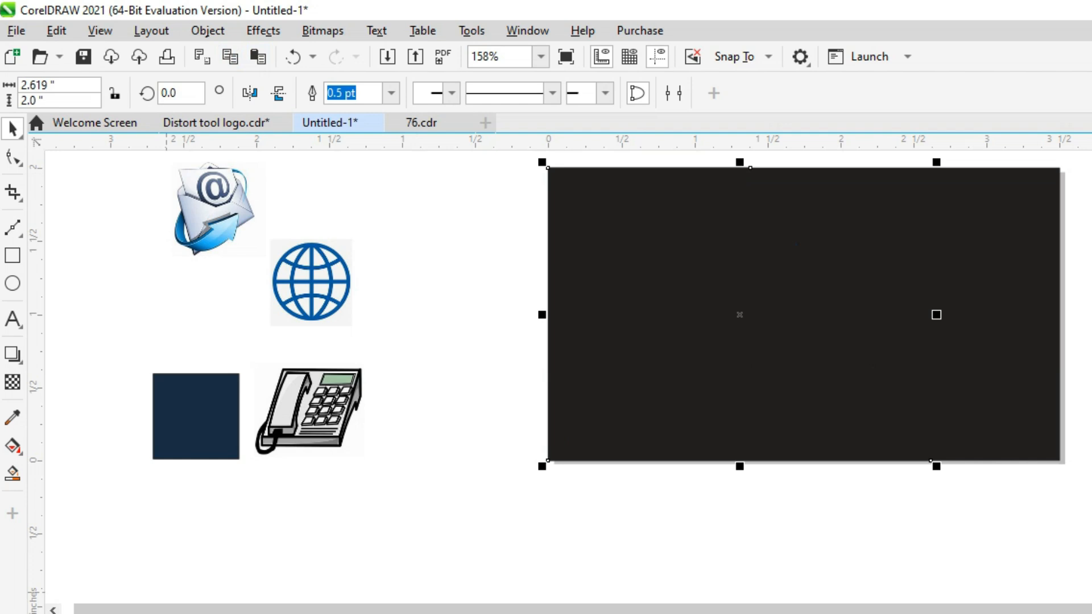
Convert the duplicate to an RGB Color (24-bit) bitmap.
click(323, 31)
click(424, 54)
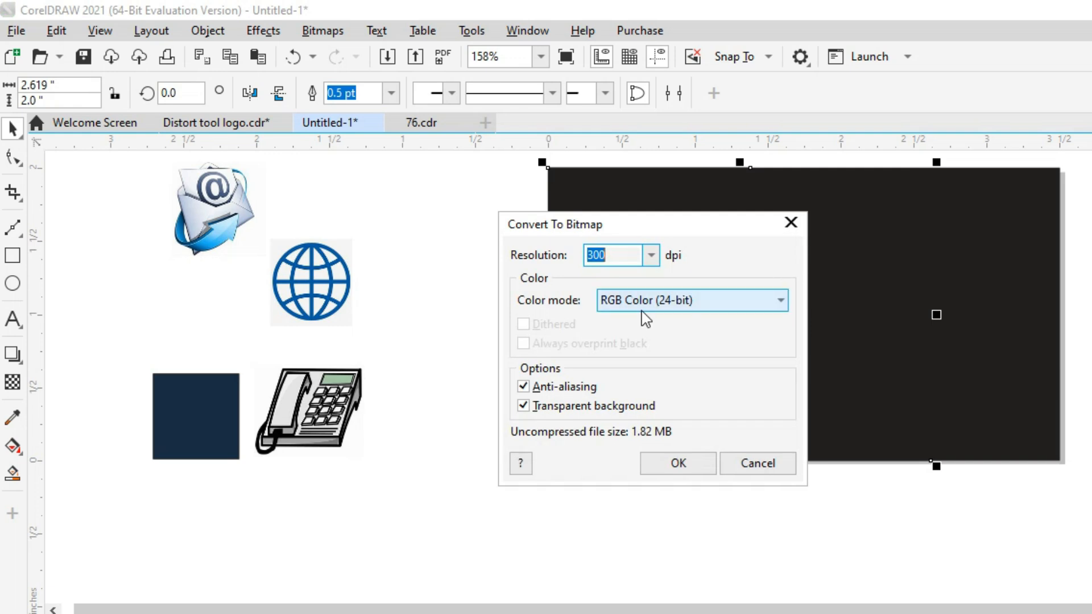
click(678, 463)
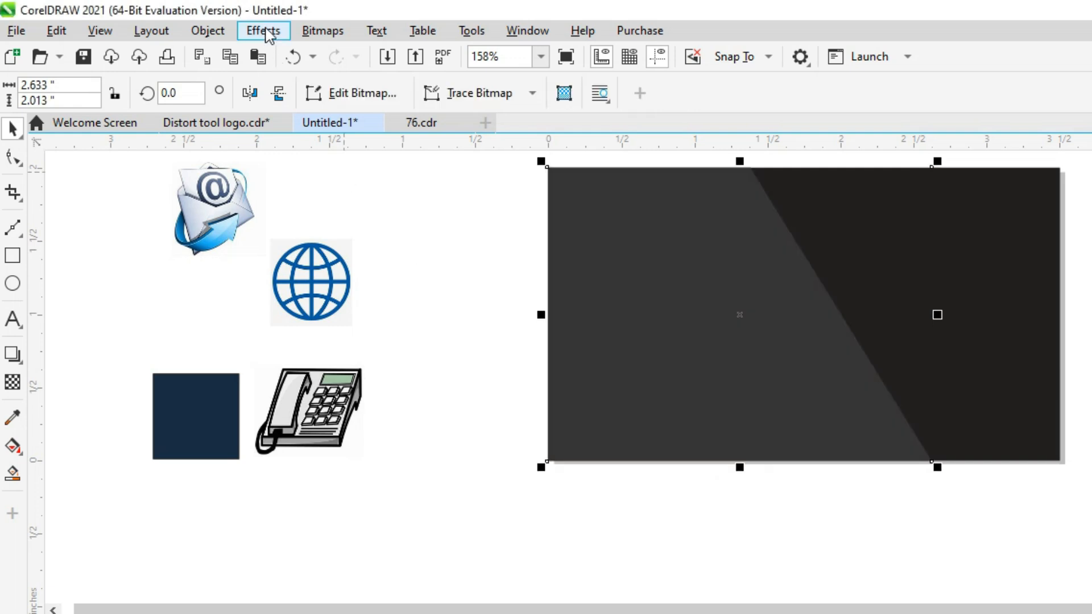
Blur the dark bitmap at 19.3 pixels and send it one layer back behind the navy panel.
click(268, 32)
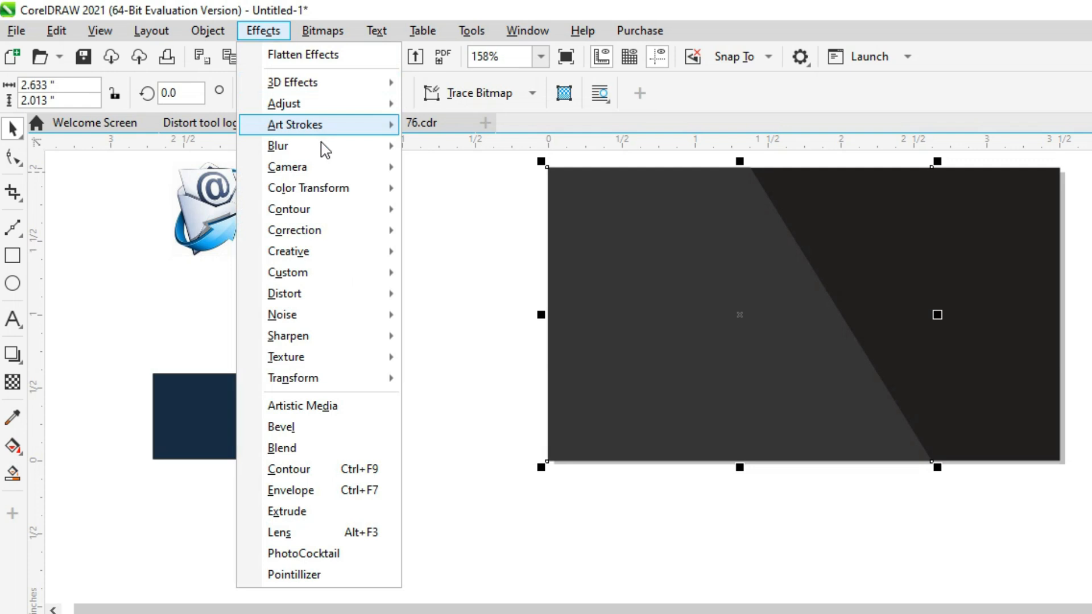
mouse_move(319, 146)
click(468, 170)
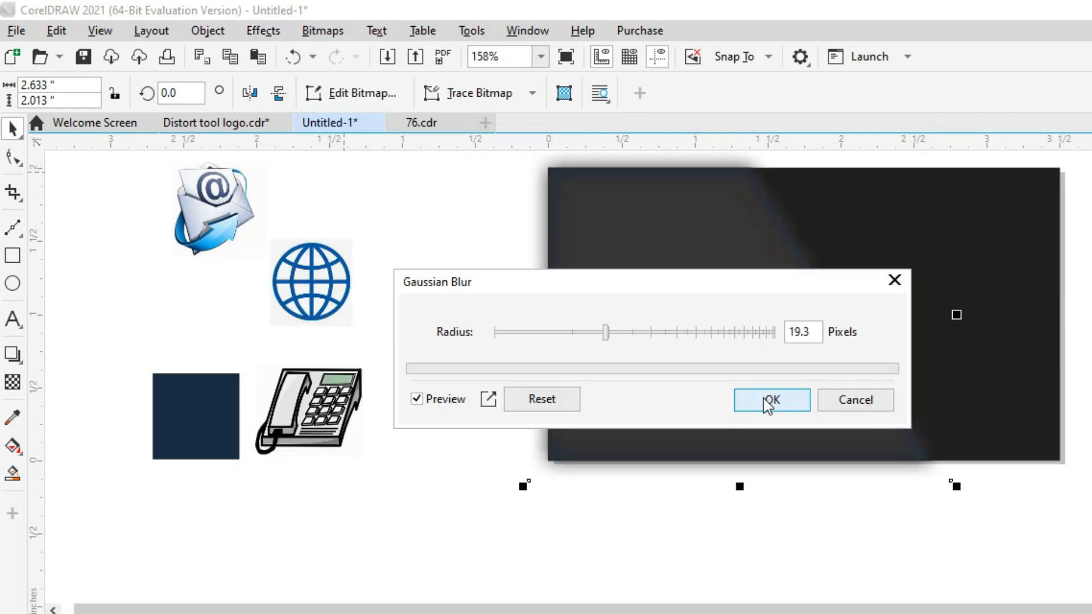
click(765, 398)
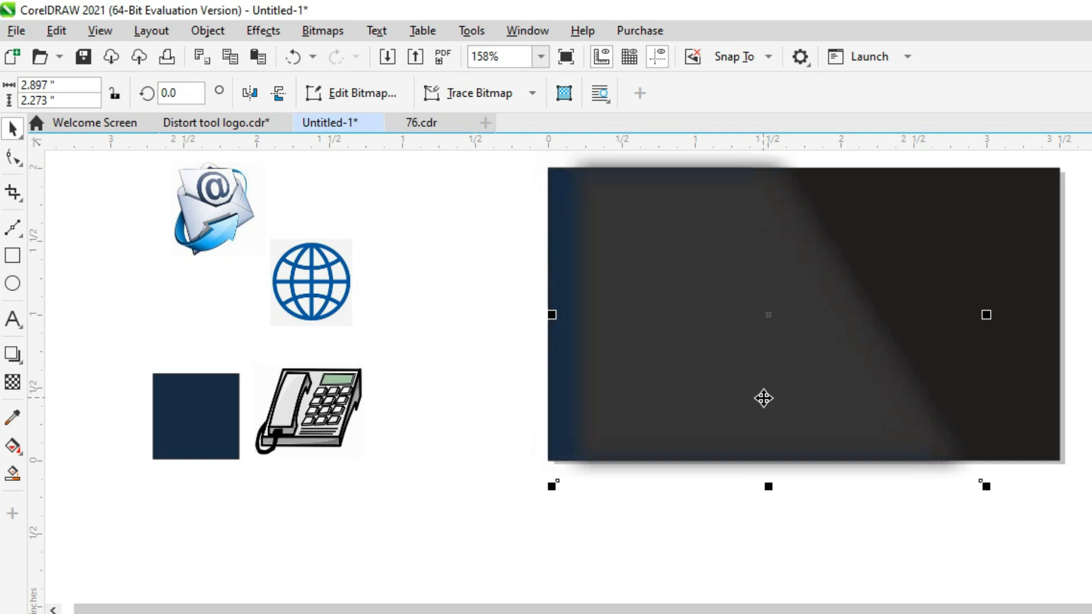
key(ctrl+Page_Down)
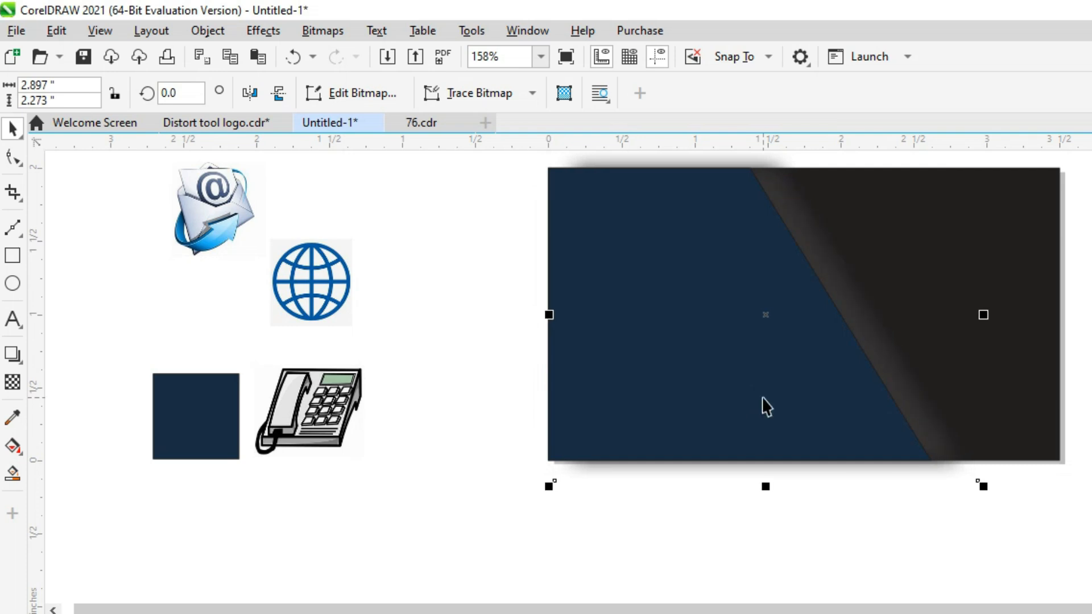
Copy the navy panel and nudge the duplicate slightly right along the slanted edge.
click(631, 380)
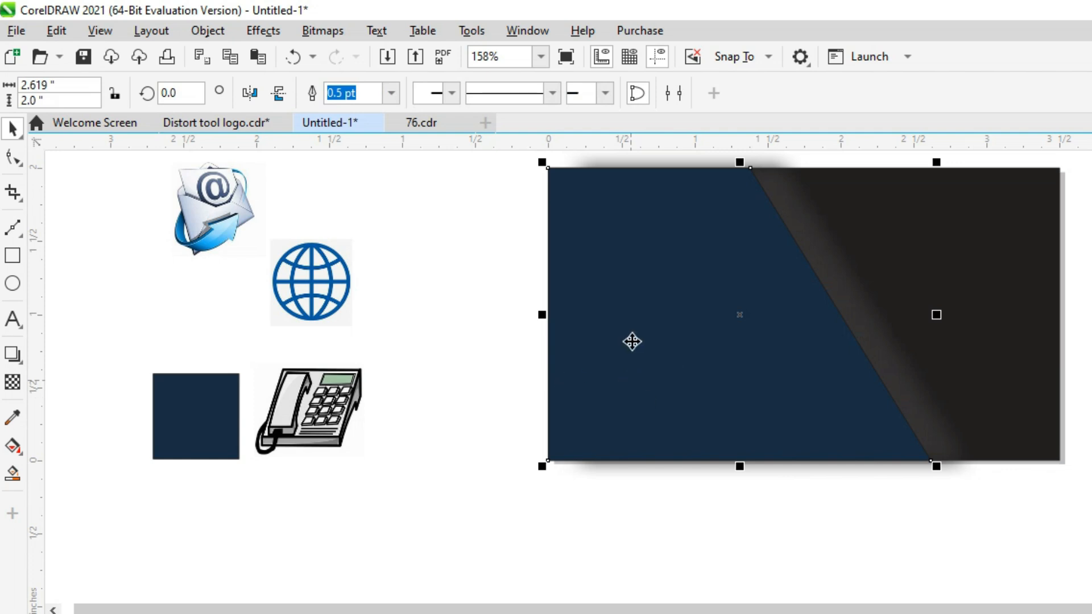
click(236, 59)
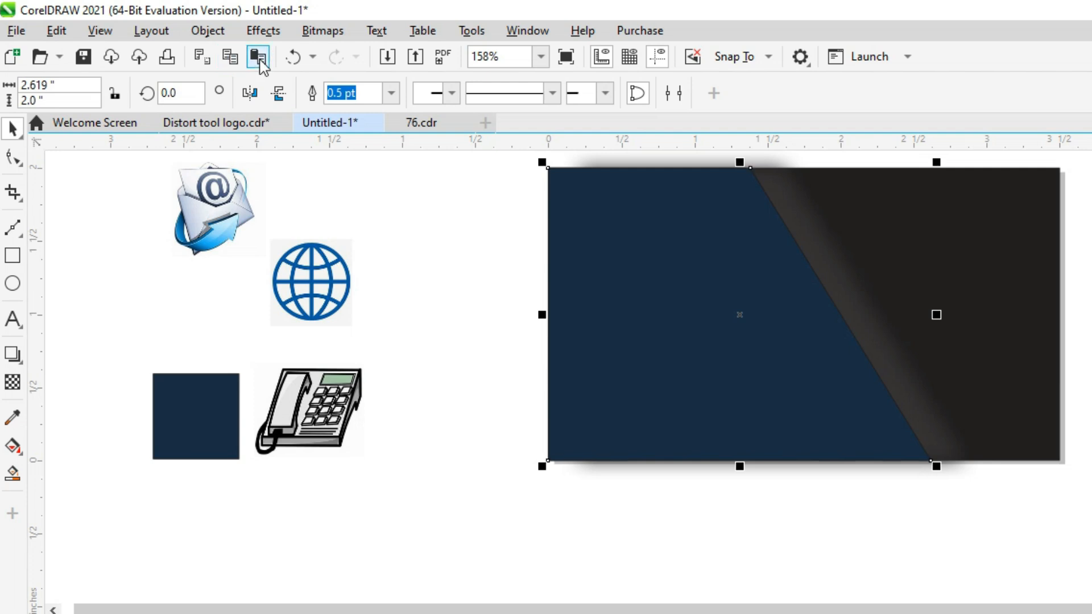
key(Right)
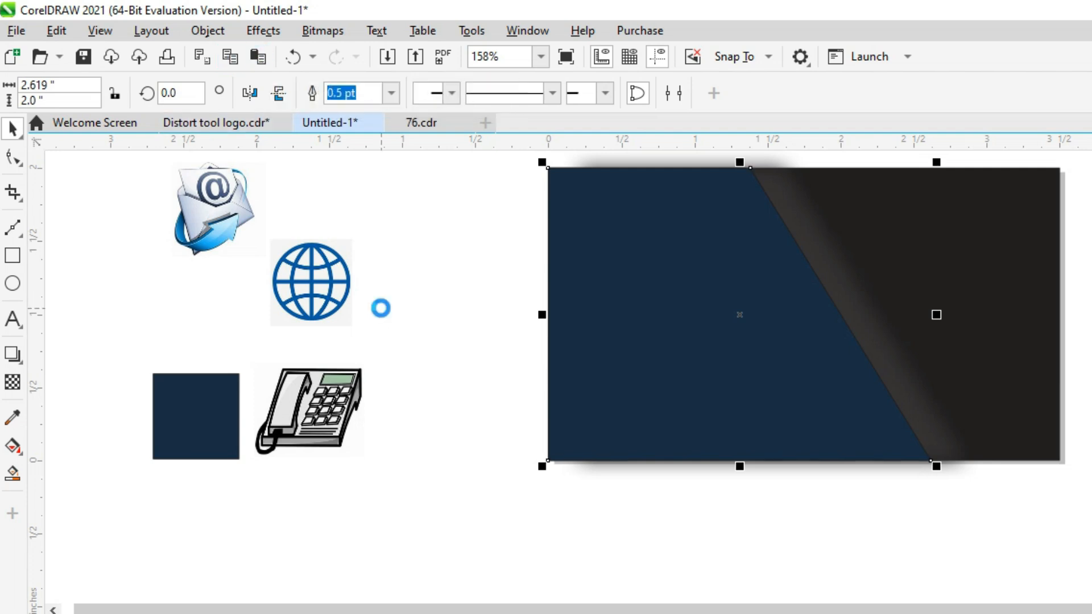
key(Right)
key(Right)
key(Right)
key(Right)
key(Right)
key(Right)
key(Right)
key(Right)
key(Right)
key(Right)
key(Right)
key(Right)
key(Right)
key(Right)
key(Right)
key(Right)
key(Right)
key(Right)
key(Right)
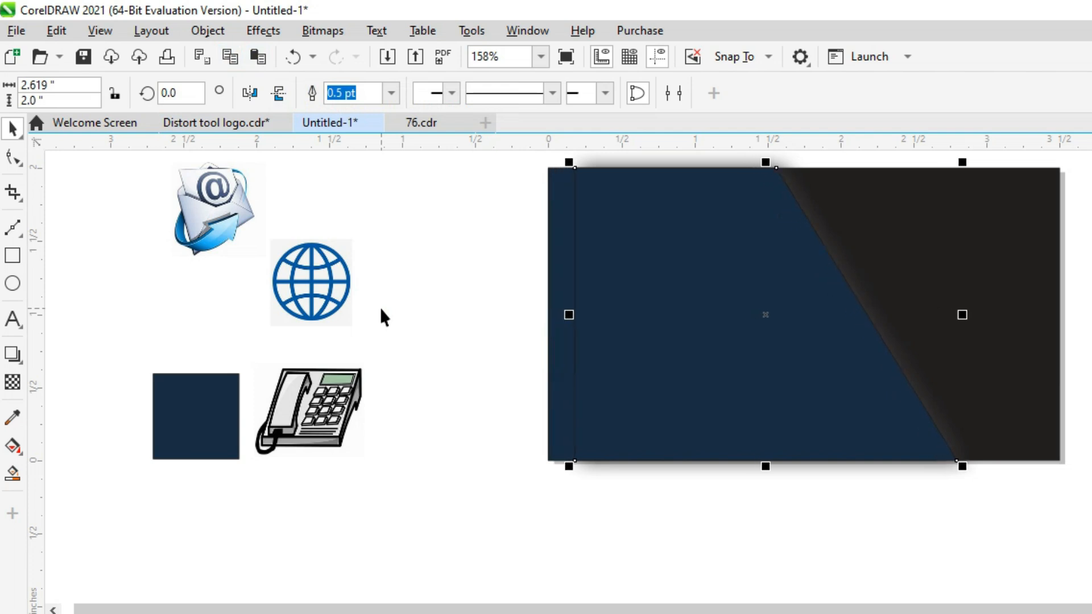
key(Right)
key(Left)
key(Left)
key(Left)
key(Left)
key(Left)
key(Left)
key(Left)
key(Left)
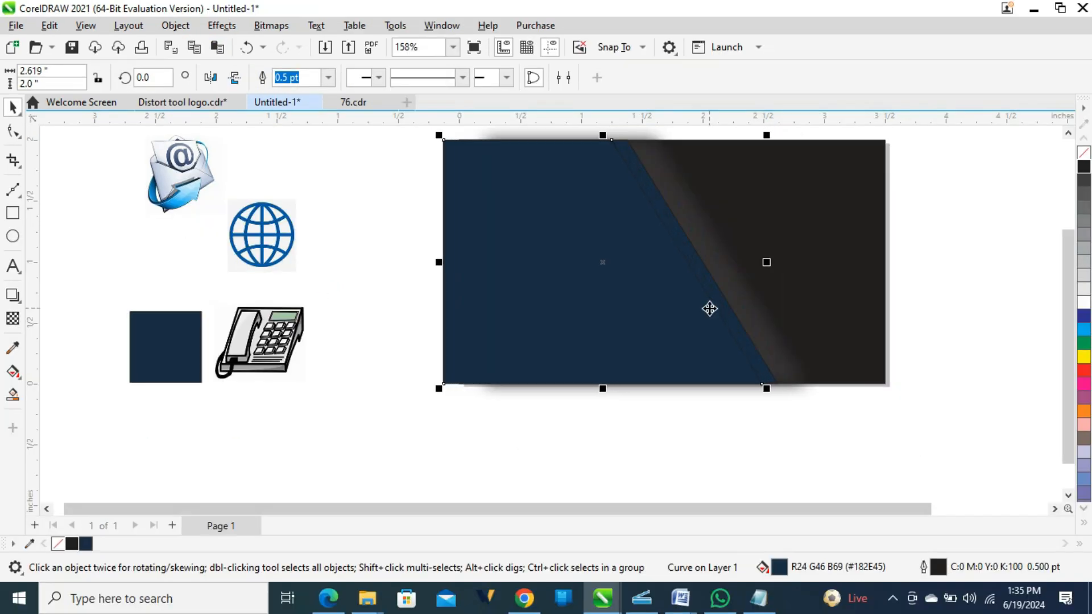
key(Right)
key(Right)
key(Right)
key(Right)
key(Right)
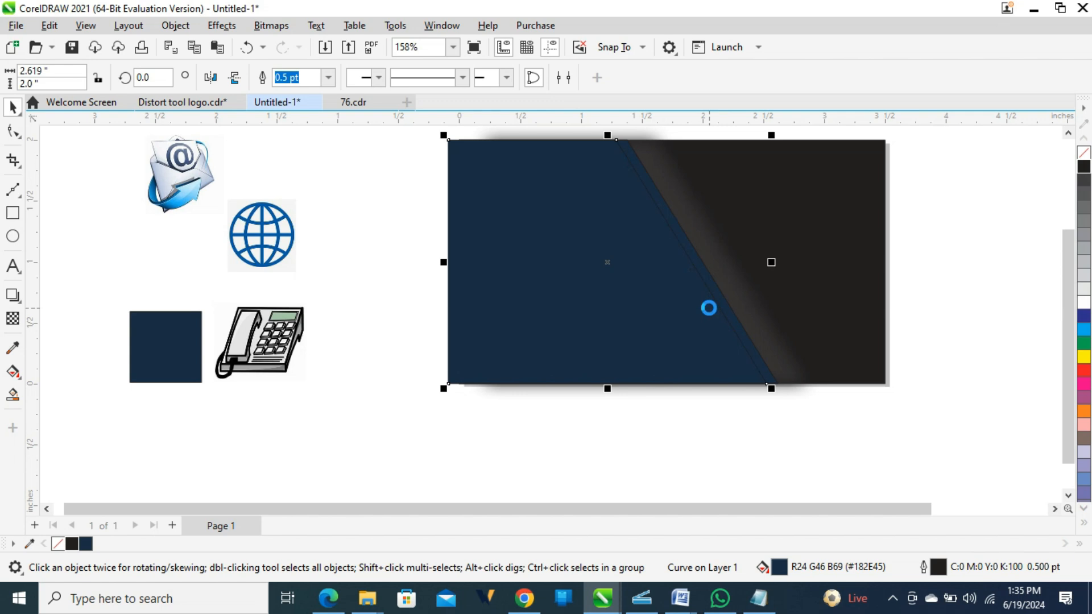
key(Left)
key(Left)
key(Left)
key(Left)
key(Left)
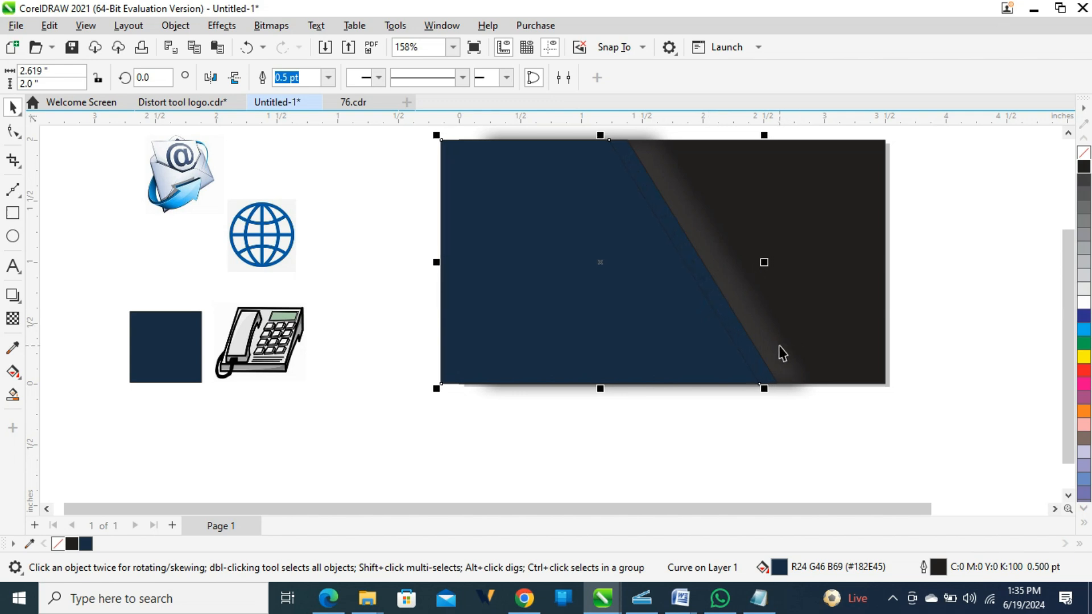
Select the blurred shadow bitmap, then reselect the navy slanted panel.
click(782, 351)
click(780, 346)
click(442, 392)
click(504, 323)
Apply the Charcoal art stroke to the dark layer, trying sizes 4 and 6, then settling on size 5, edge 1.
click(230, 26)
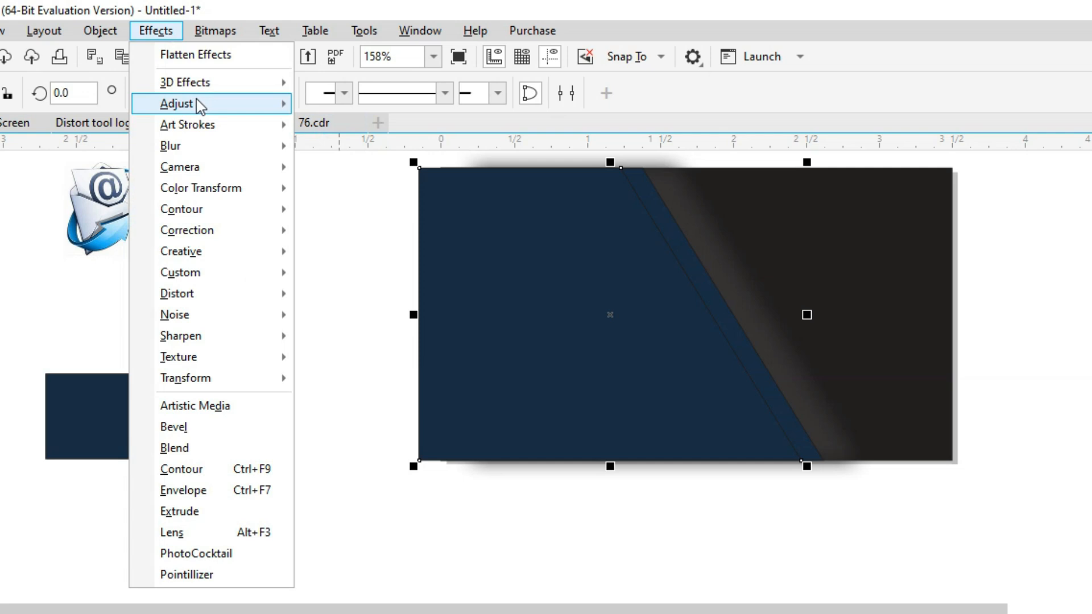
mouse_move(203, 135)
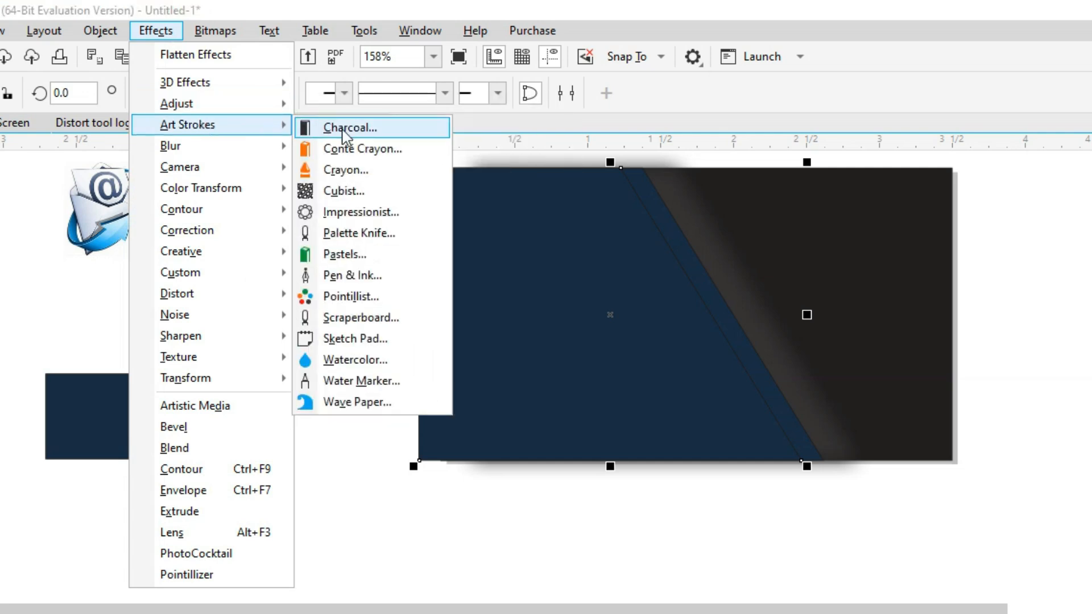
click(52, 446)
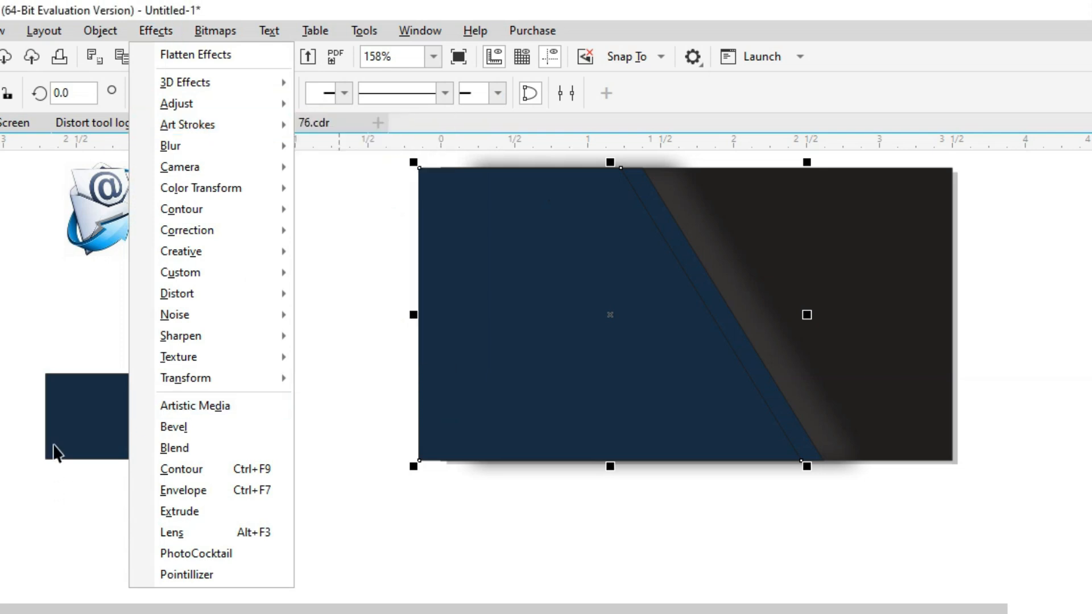
click(431, 367)
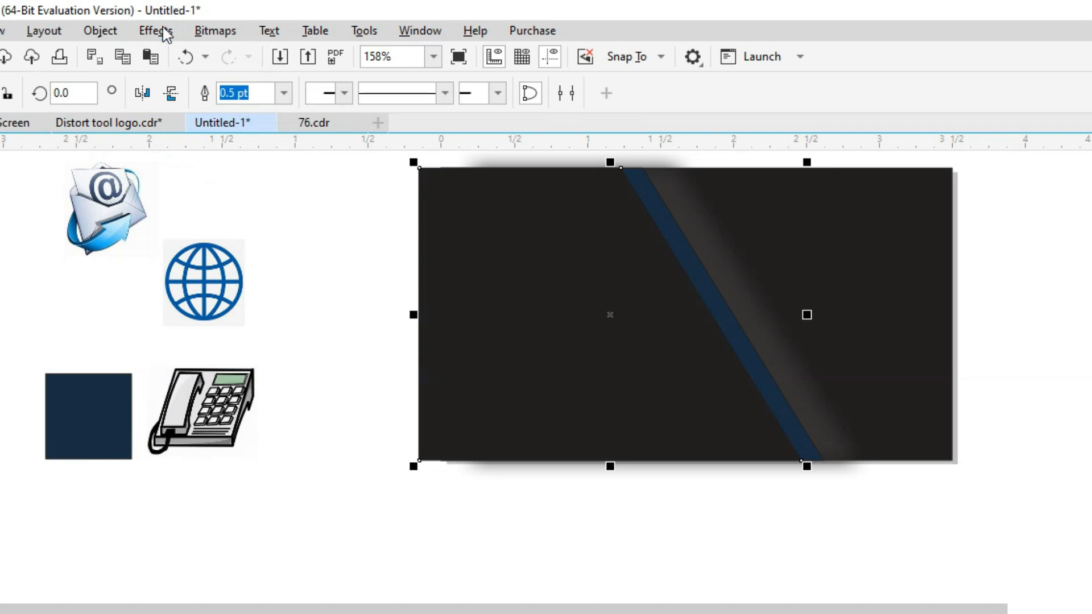
click(163, 29)
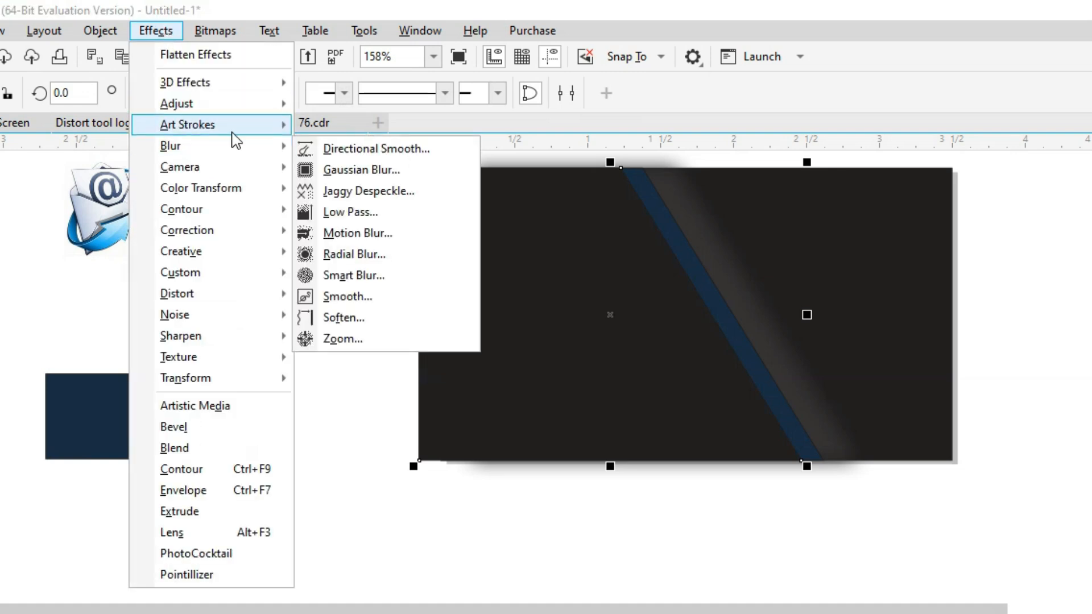
mouse_move(243, 133)
click(361, 127)
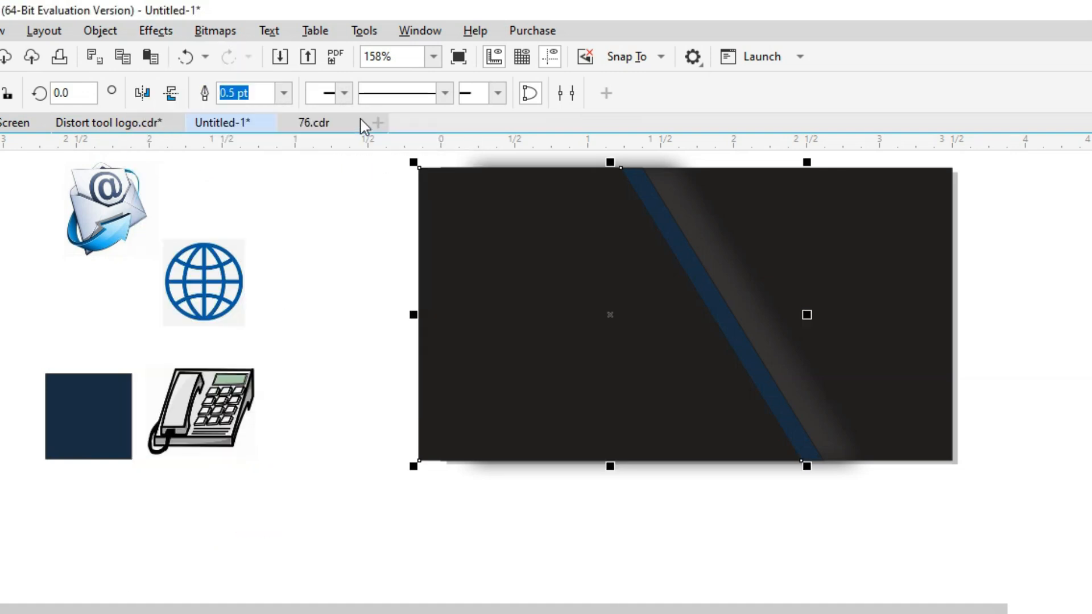
drag(464, 264, 380, 399)
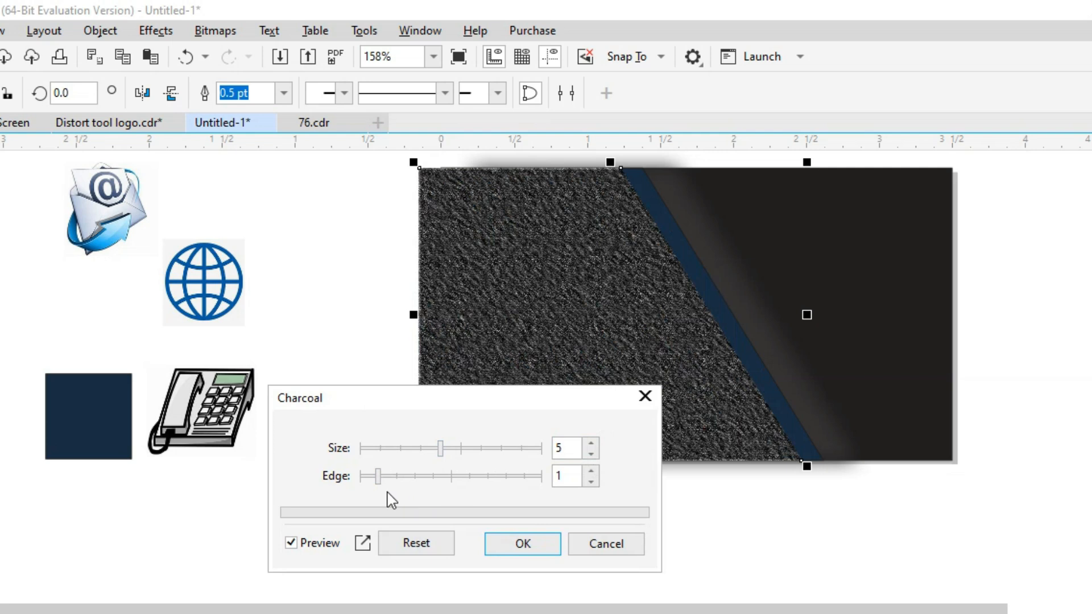
click(434, 450)
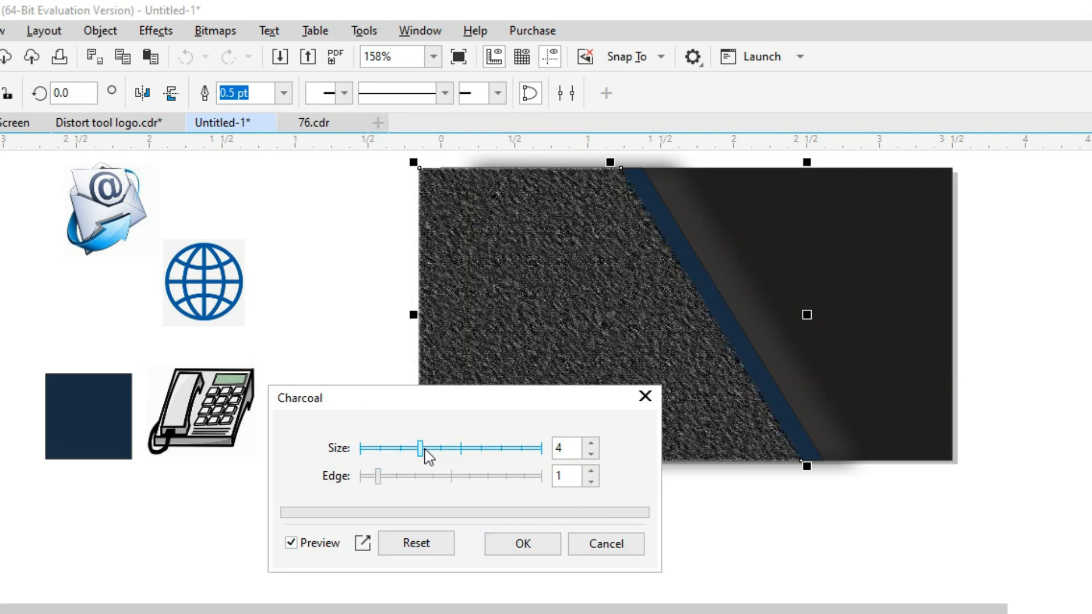
drag(425, 457, 458, 460)
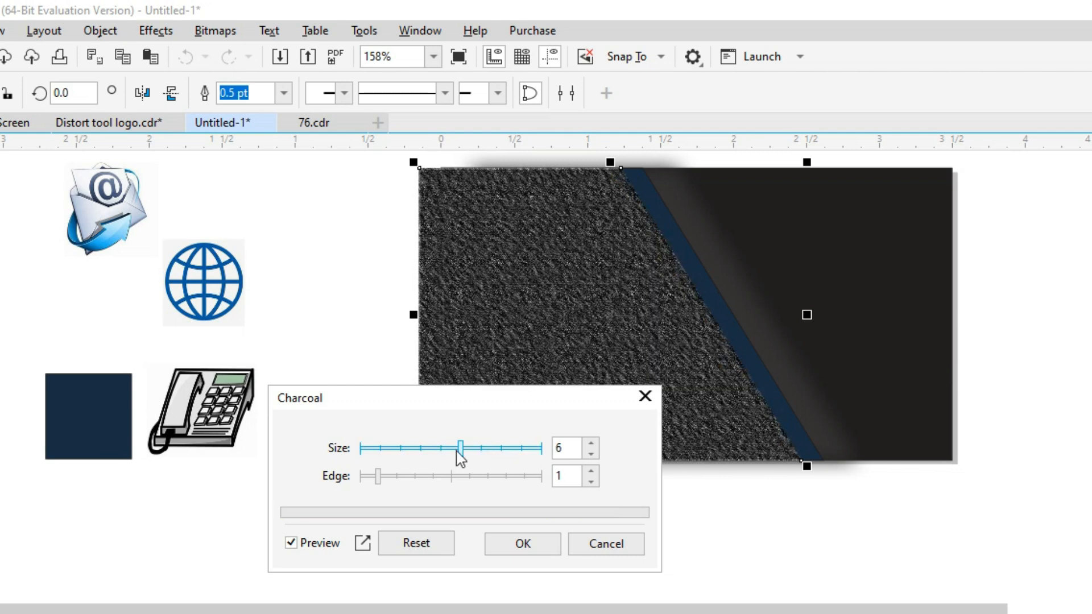
click(588, 456)
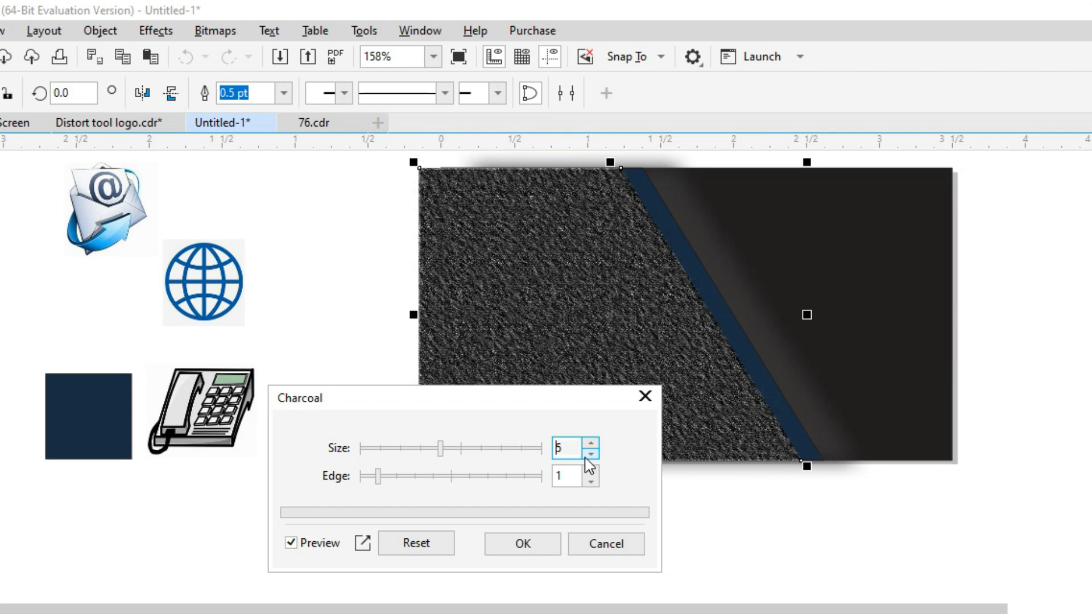
click(523, 544)
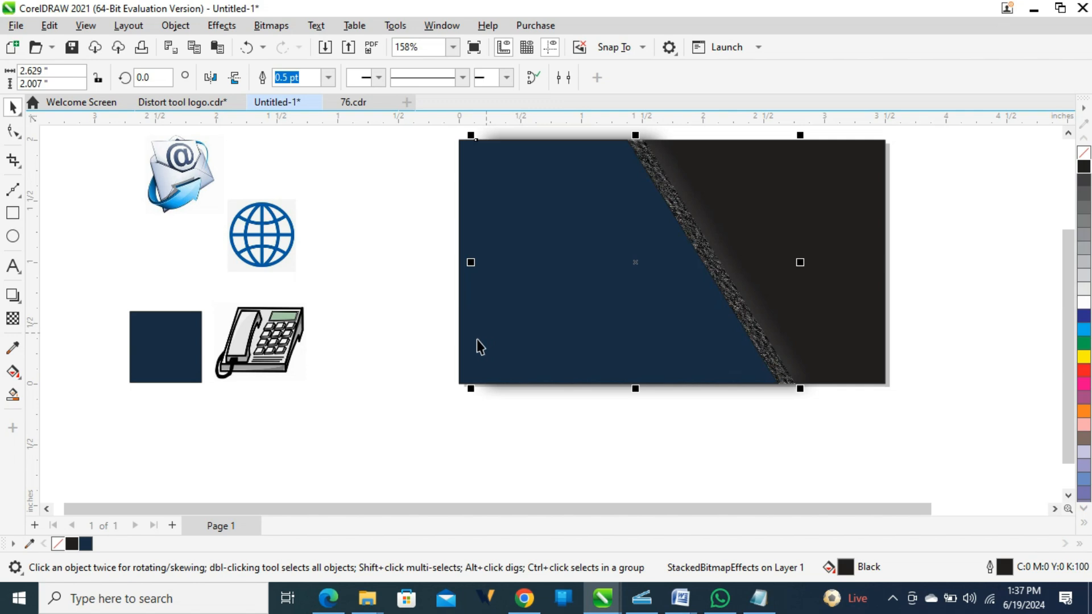
Select the navy panel's two slanted-edge nodes with the Shape tool and nudge them right.
click(477, 344)
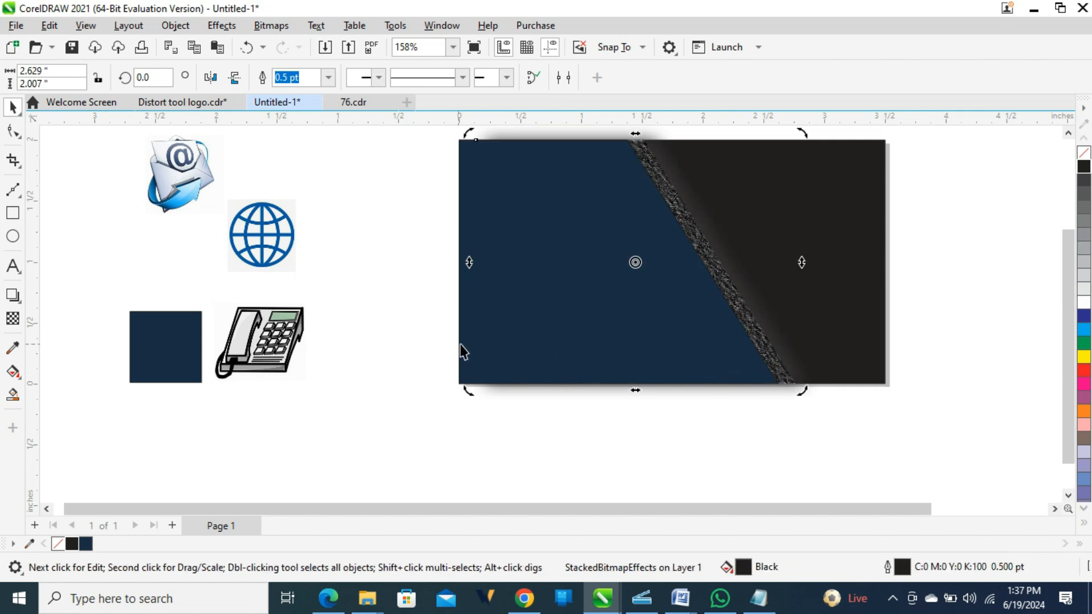
click(464, 348)
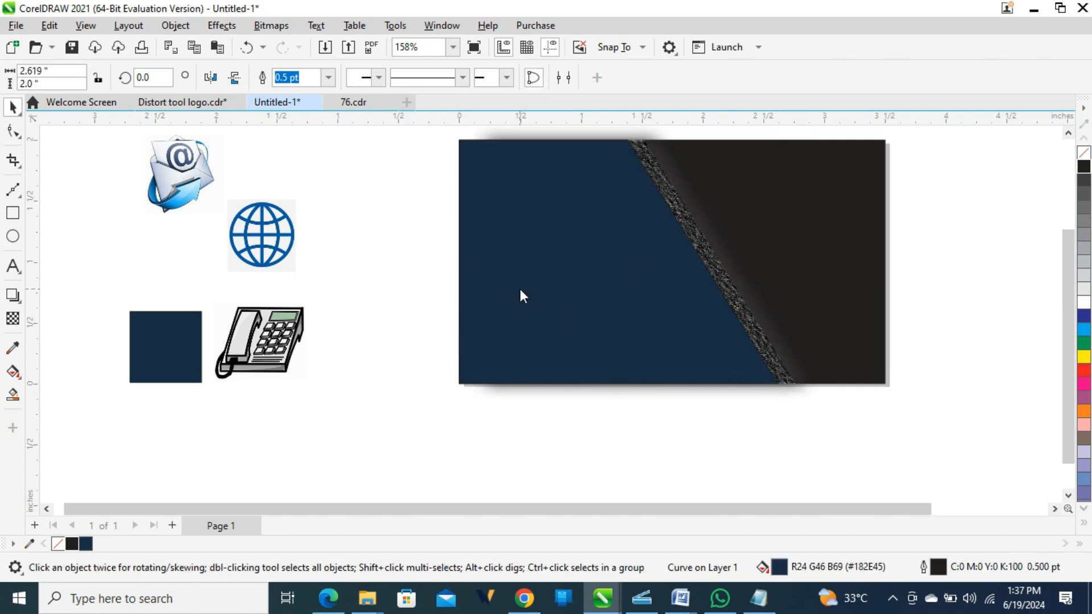
key(F10)
drag(612, 136, 786, 398)
key(Left)
key(Left)
key(Left)
key(Left)
key(Left)
key(Left)
key(Left)
key(Left)
key(Right)
key(Right)
key(Right)
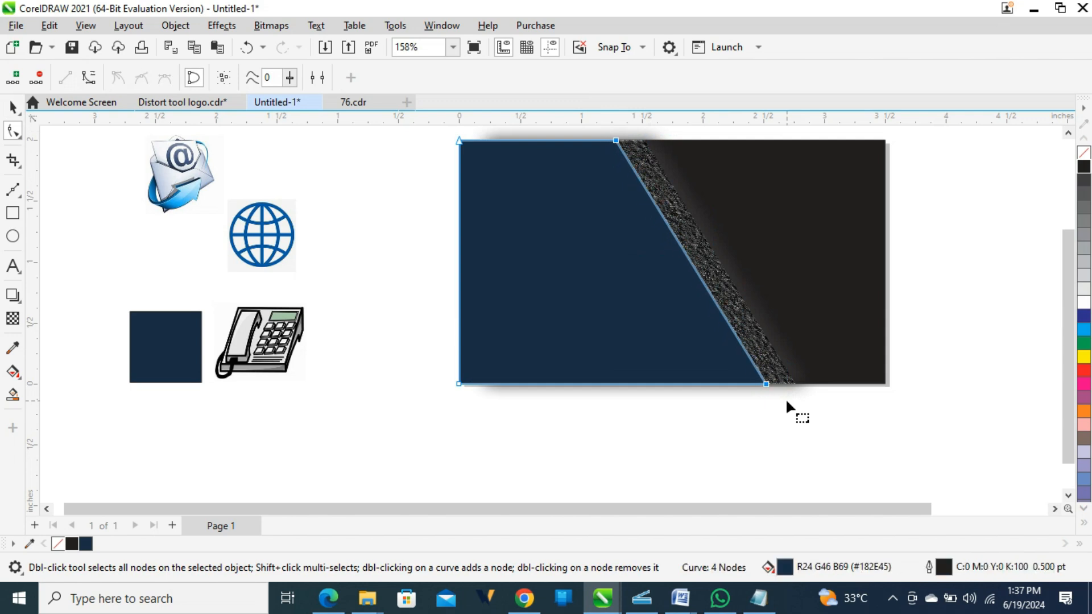
key(space)
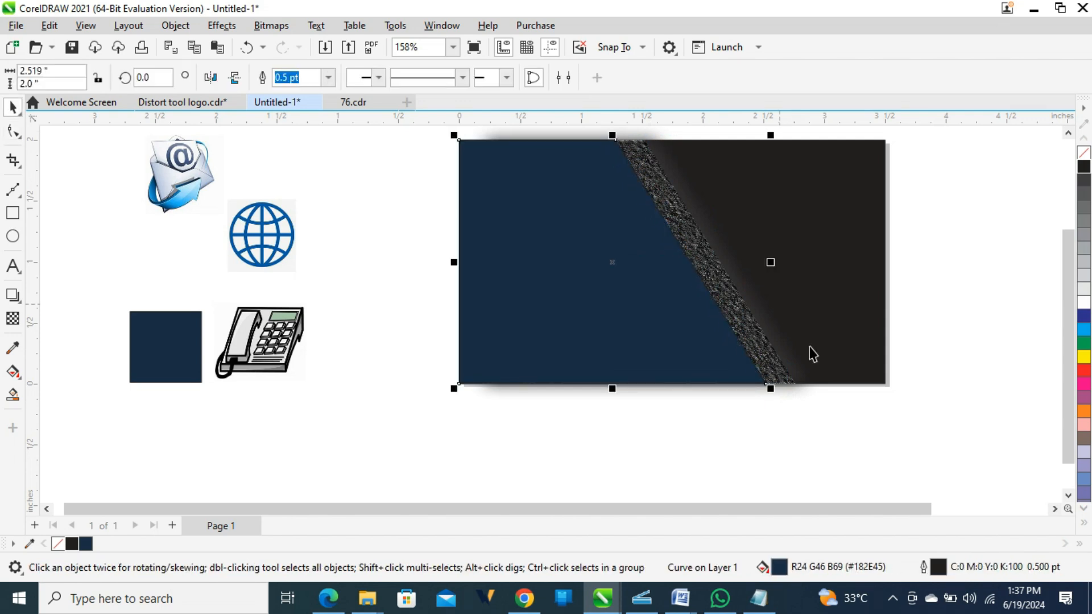
Nudge the textured bitmap's control curve left, then push the panel's slanted edge further right.
click(756, 296)
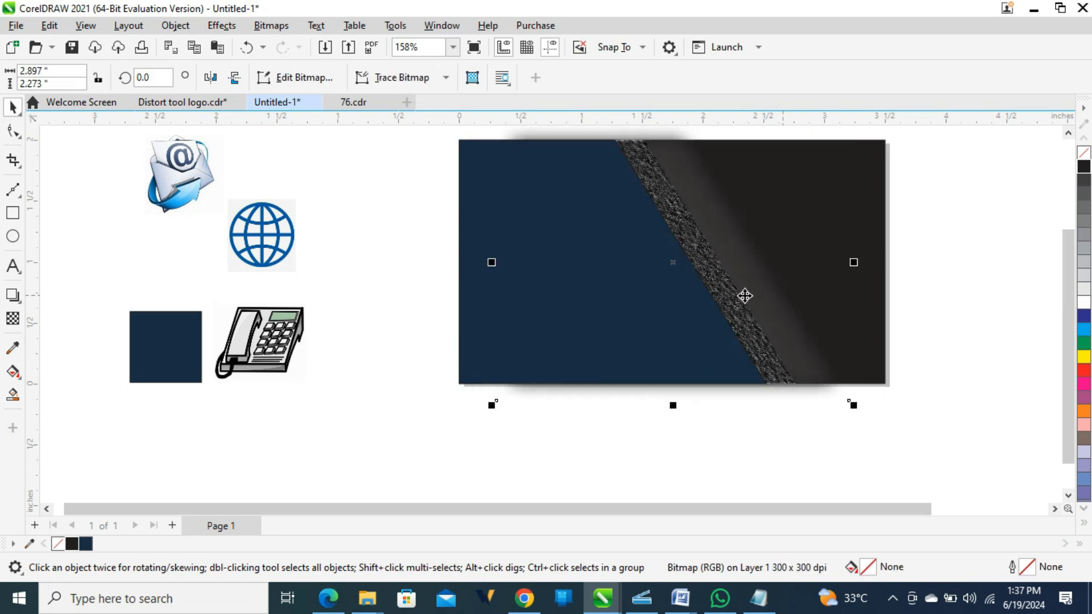
click(733, 318)
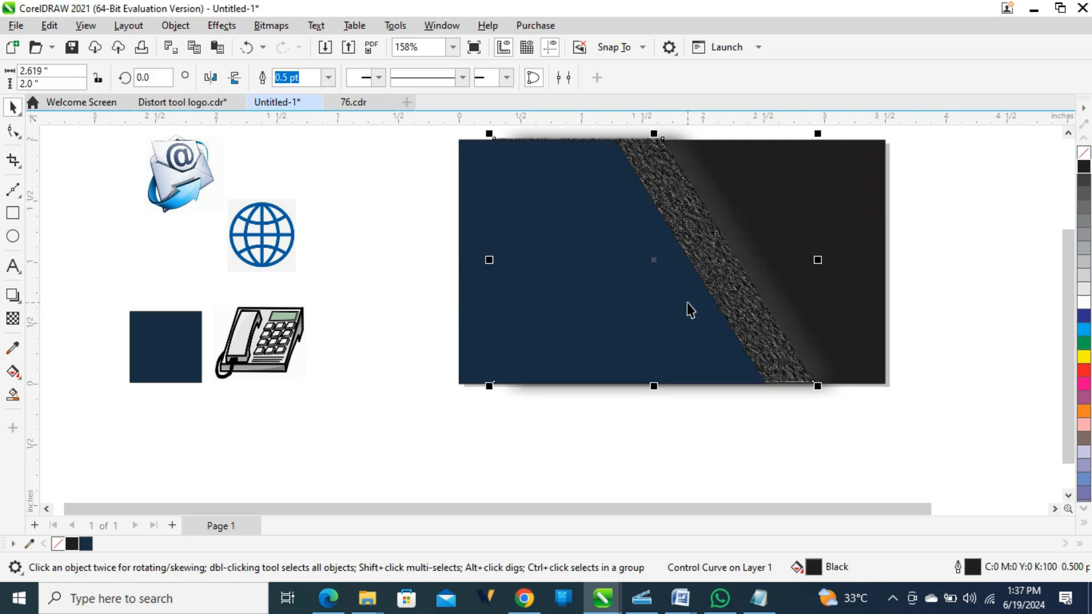
key(Left)
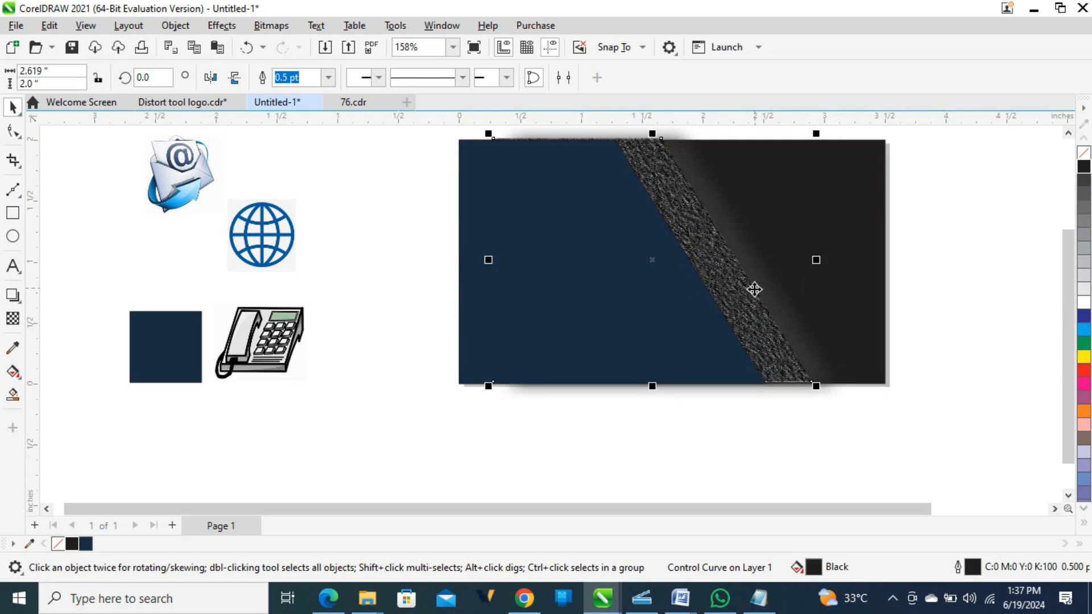
click(676, 322)
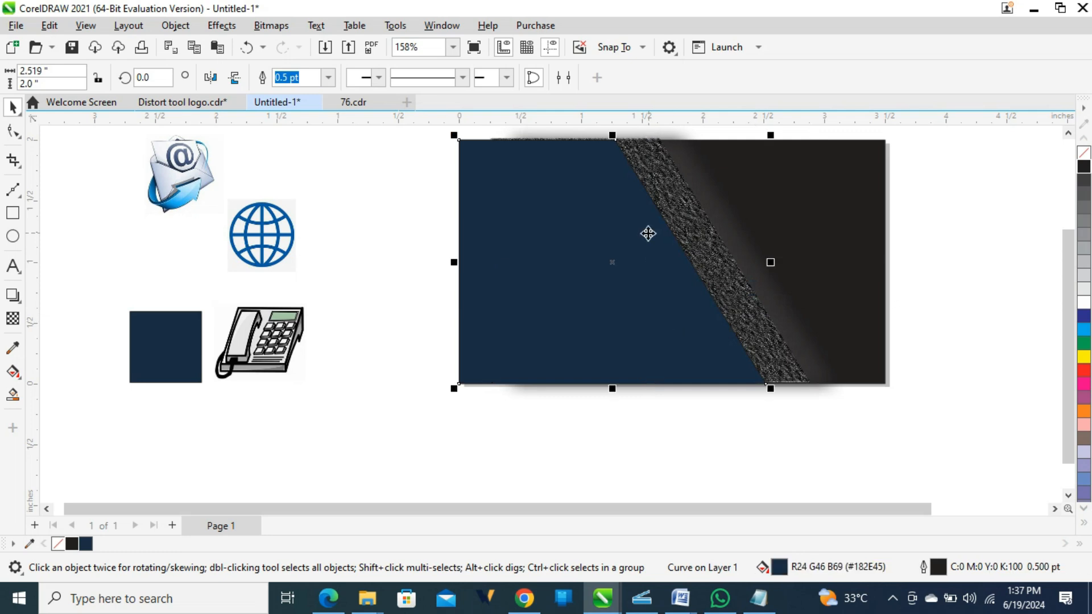
double_click(607, 185)
drag(607, 132, 780, 412)
key(Right)
key(Right)
key(Right)
key(Right)
key(Right)
key(space)
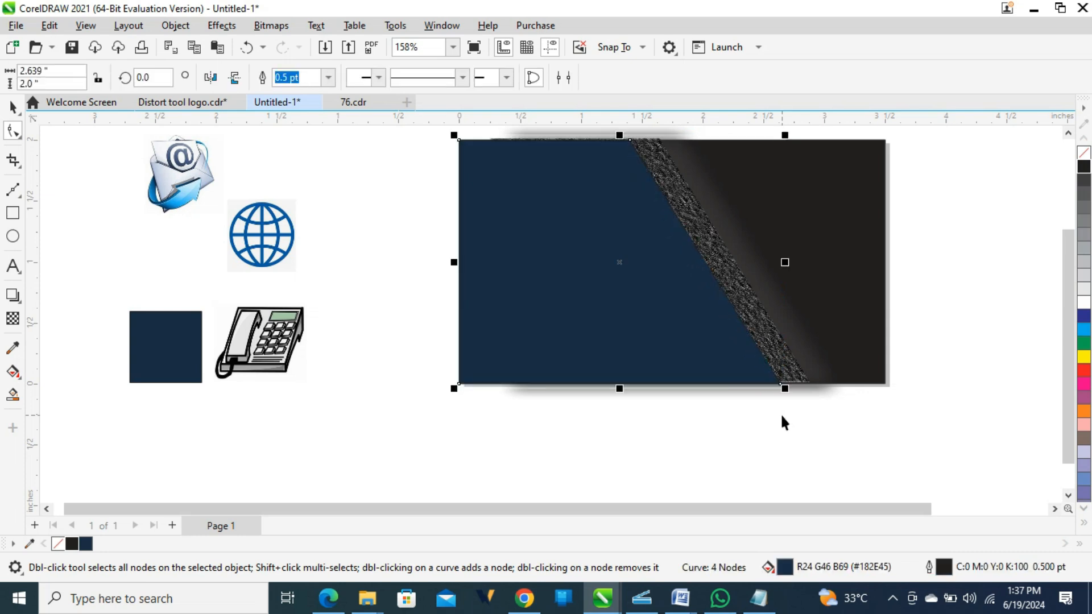
click(992, 344)
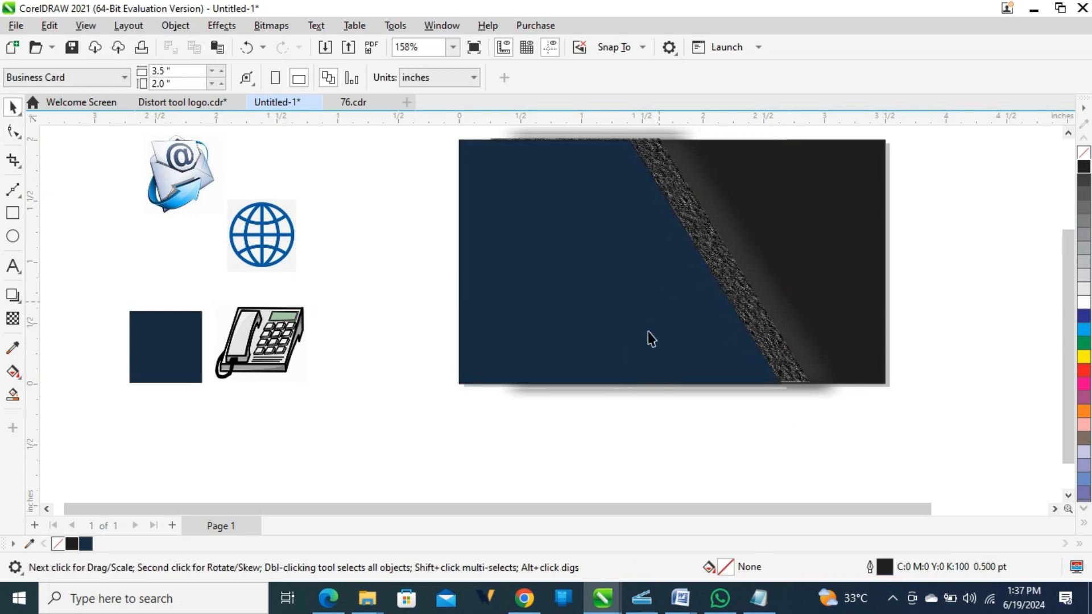
Apply Charcoal at size 5, edge 1 to the black rectangle beneath the textured bitmap.
click(840, 244)
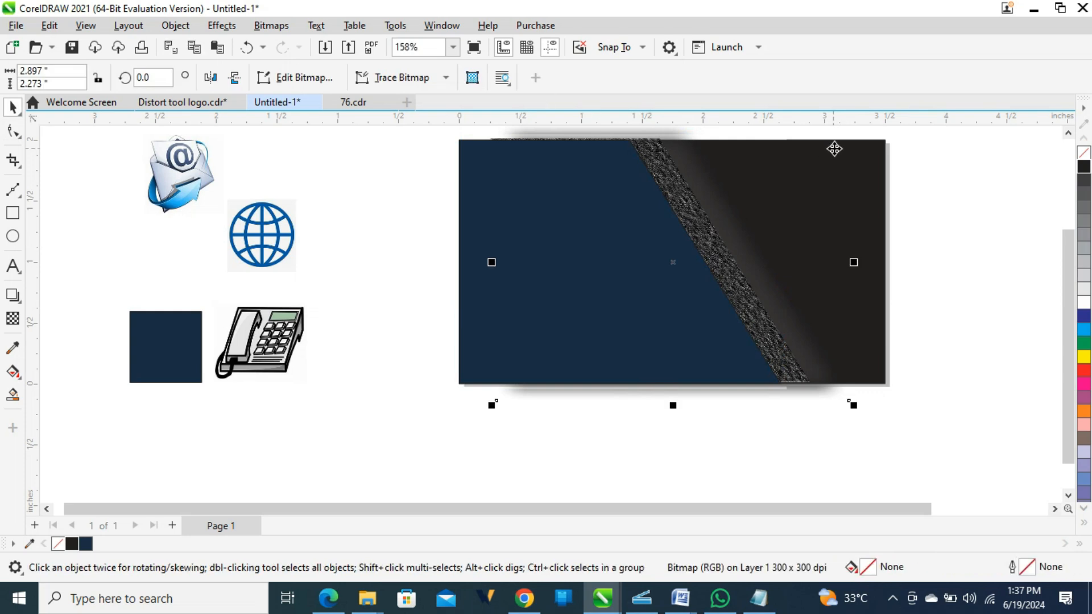
click(882, 142)
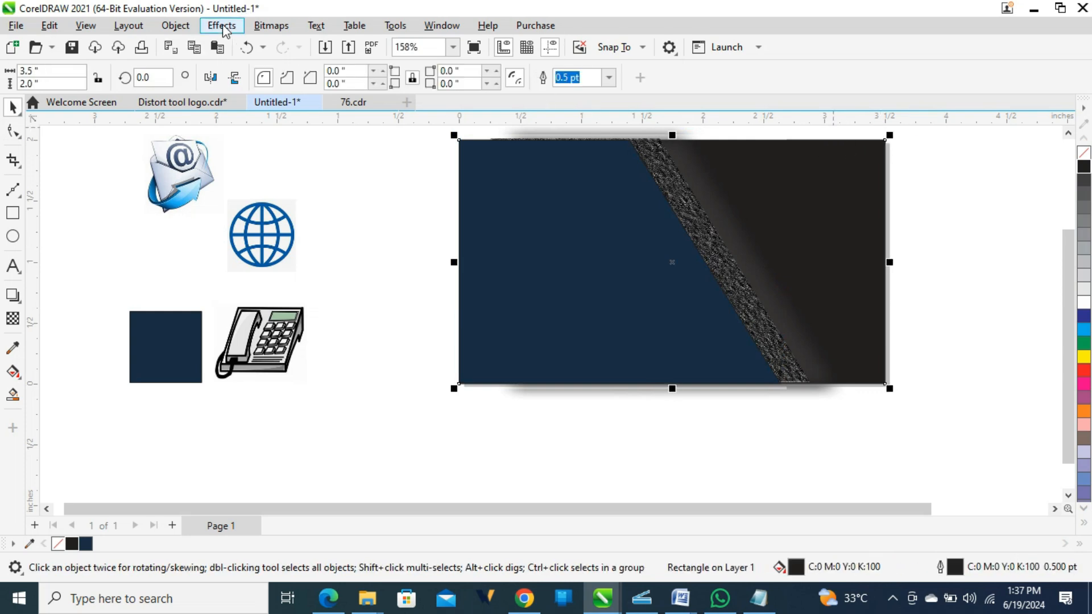
click(221, 25)
mouse_move(211, 127)
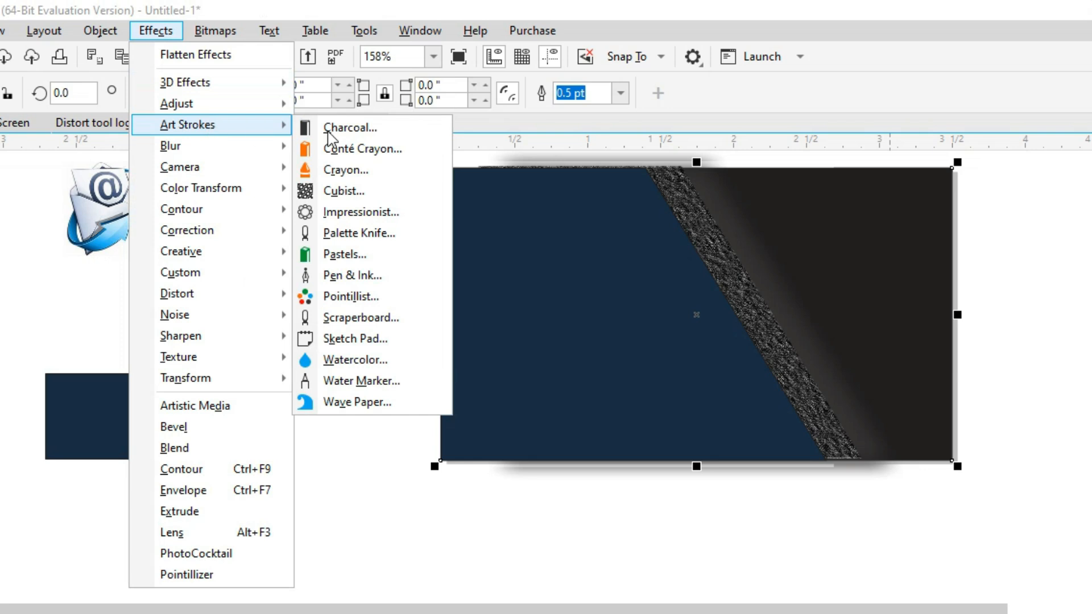
click(364, 128)
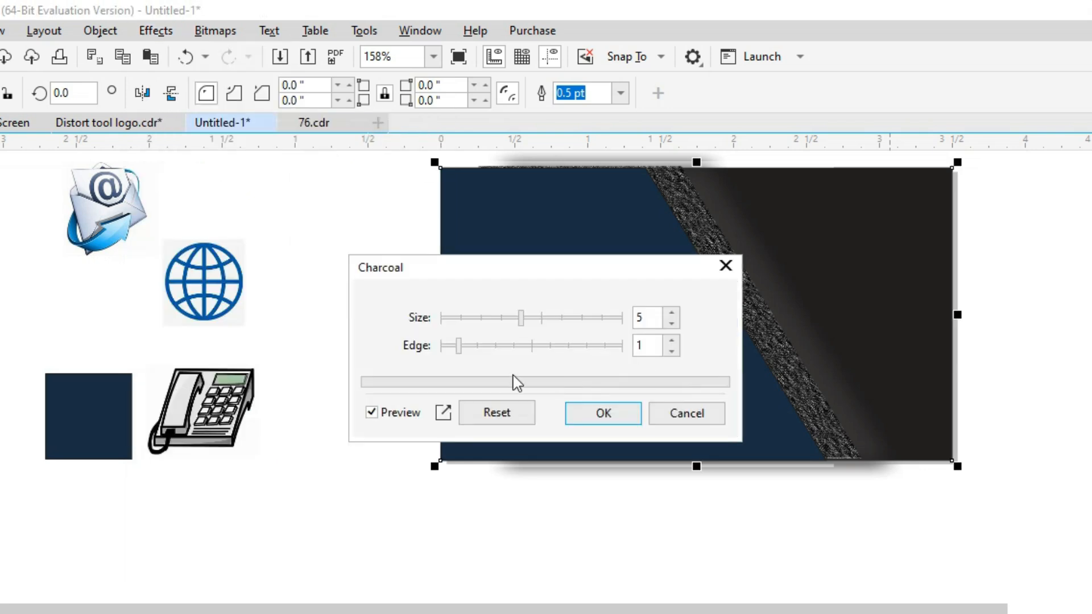
click(610, 418)
click(1031, 254)
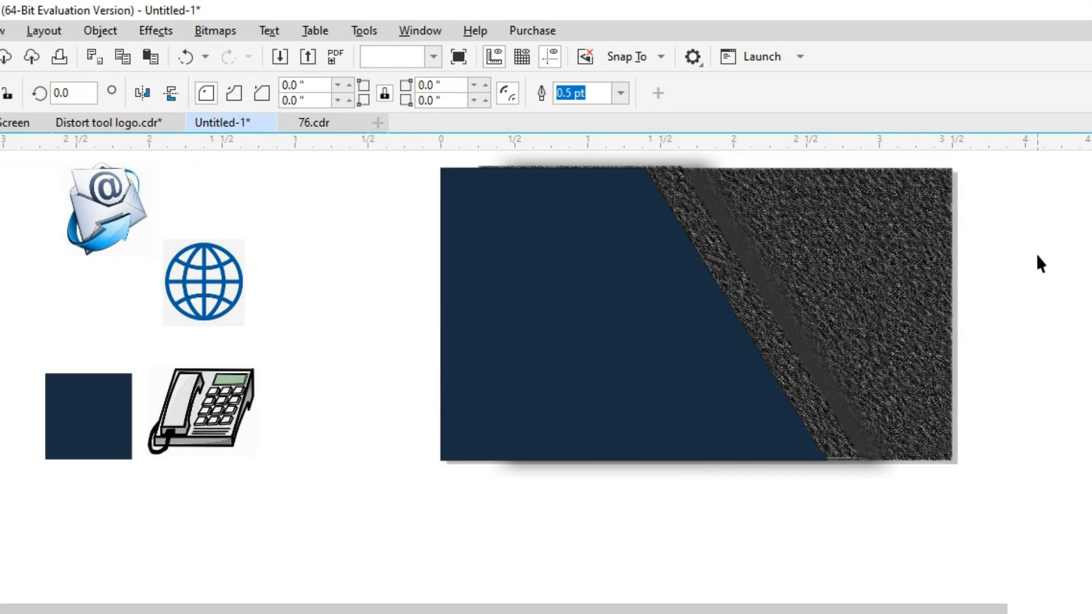
click(783, 318)
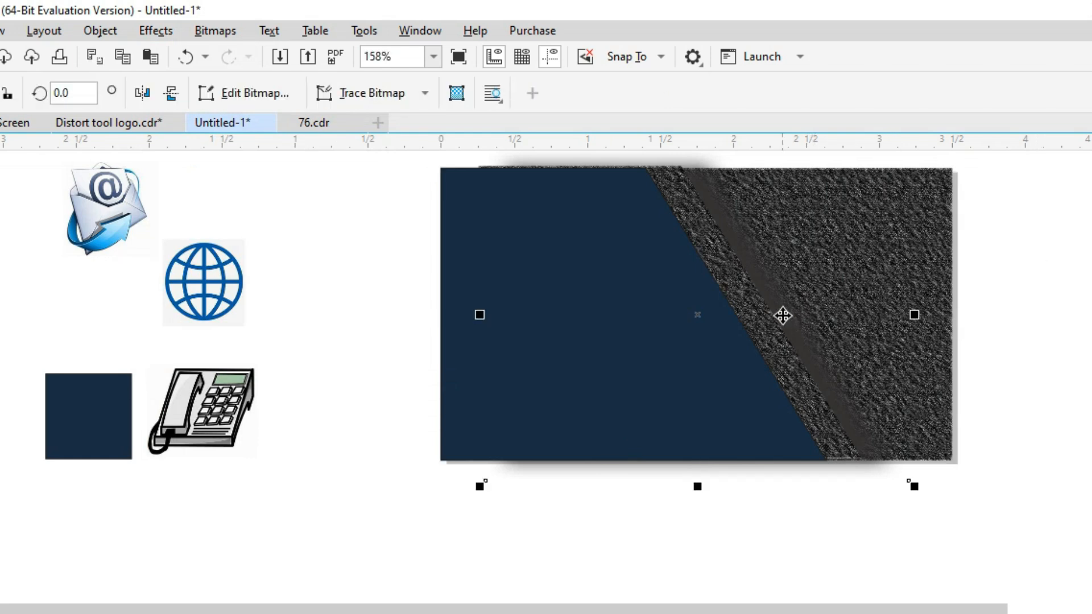
Shift the textured bitmap and navy panel right, and nudge the panel's slanted-edge nodes further right.
drag(782, 316, 801, 314)
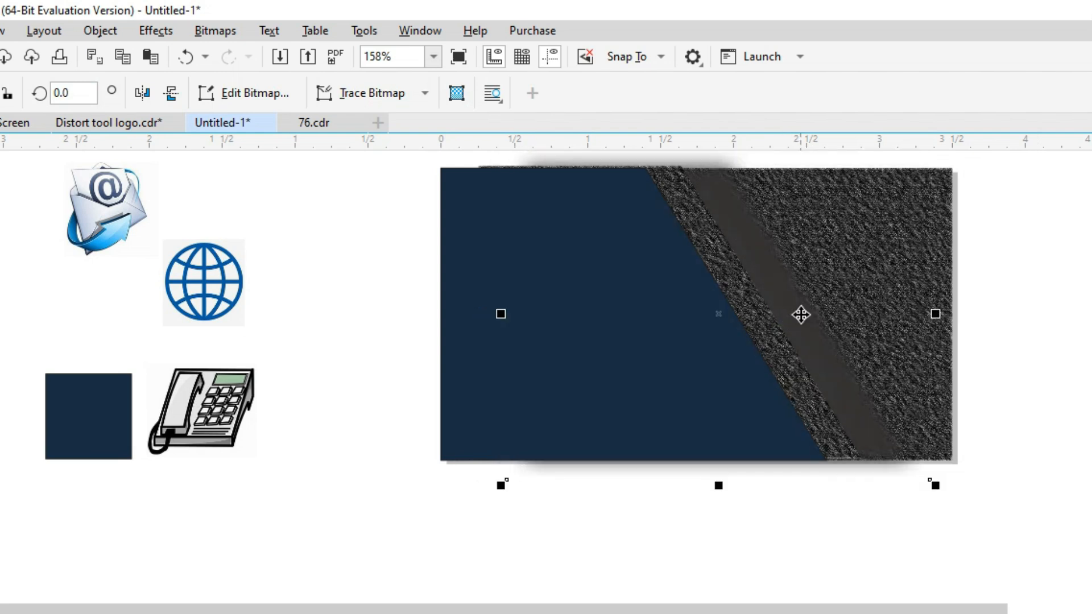
click(753, 319)
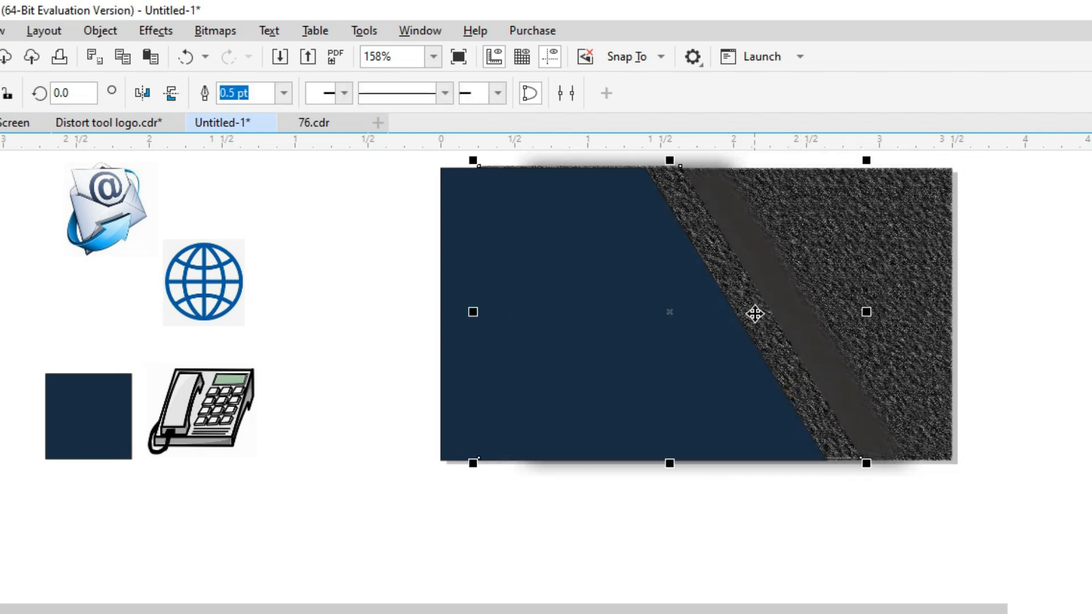
drag(763, 323, 763, 315)
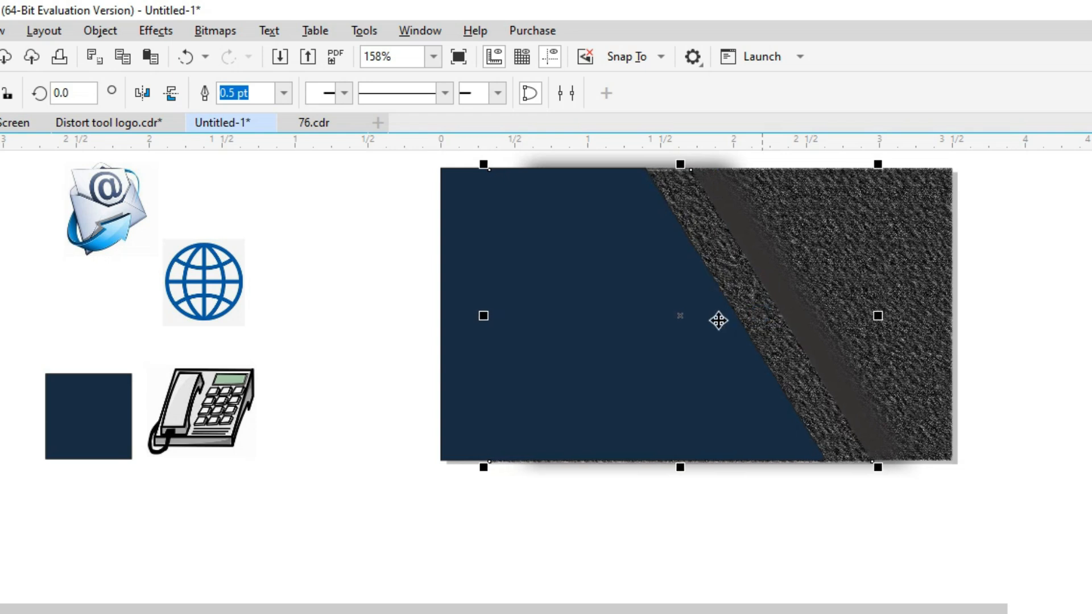
double_click(673, 347)
drag(640, 158, 831, 483)
key(Right)
key(Right)
key(Right)
key(Right)
key(Right)
key(Right)
key(Right)
key(Right)
key(Right)
key(Right)
key(Right)
key(Right)
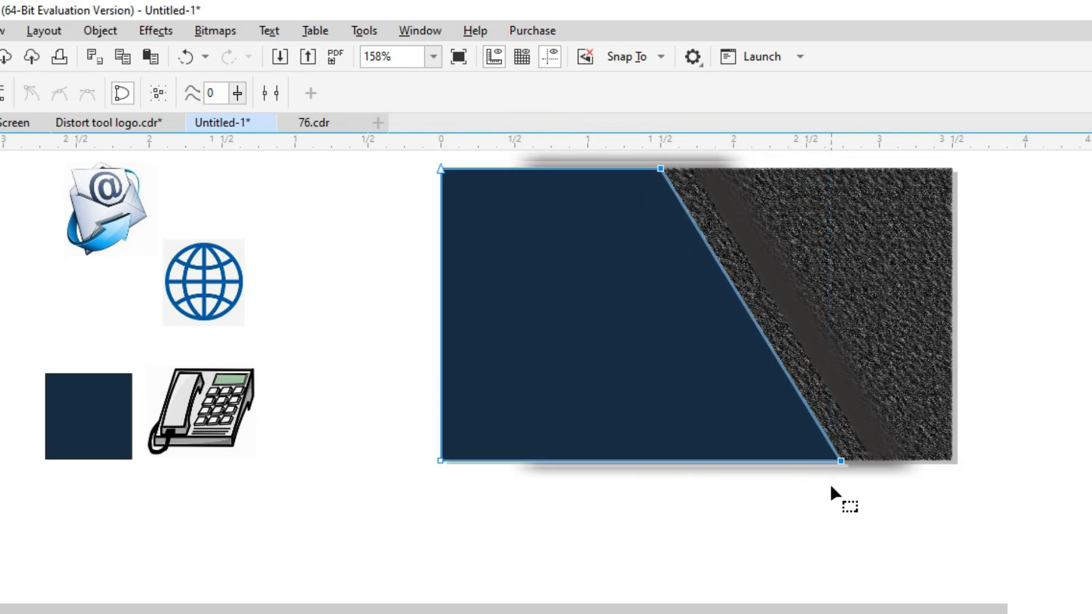
key(space)
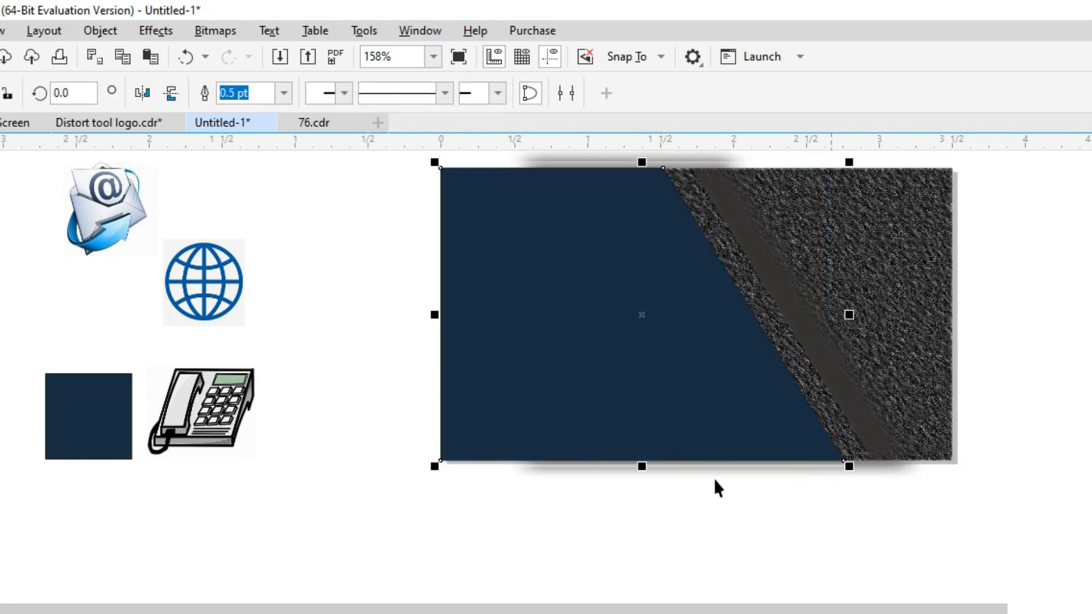
Reselect and deselect the navy panel, then switch to the Text tool.
click(466, 536)
click(561, 407)
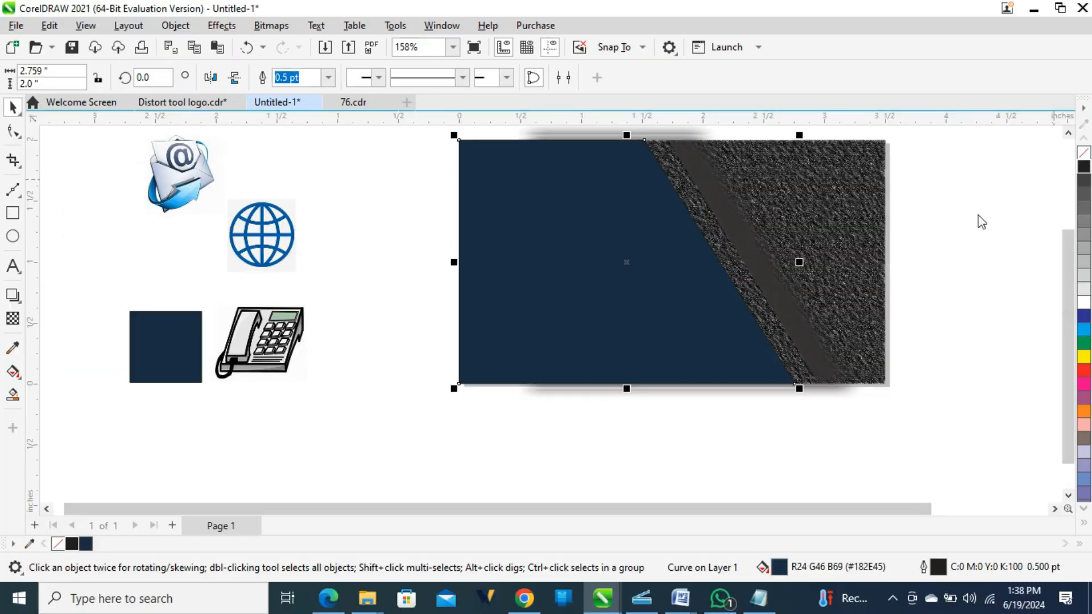
click(948, 263)
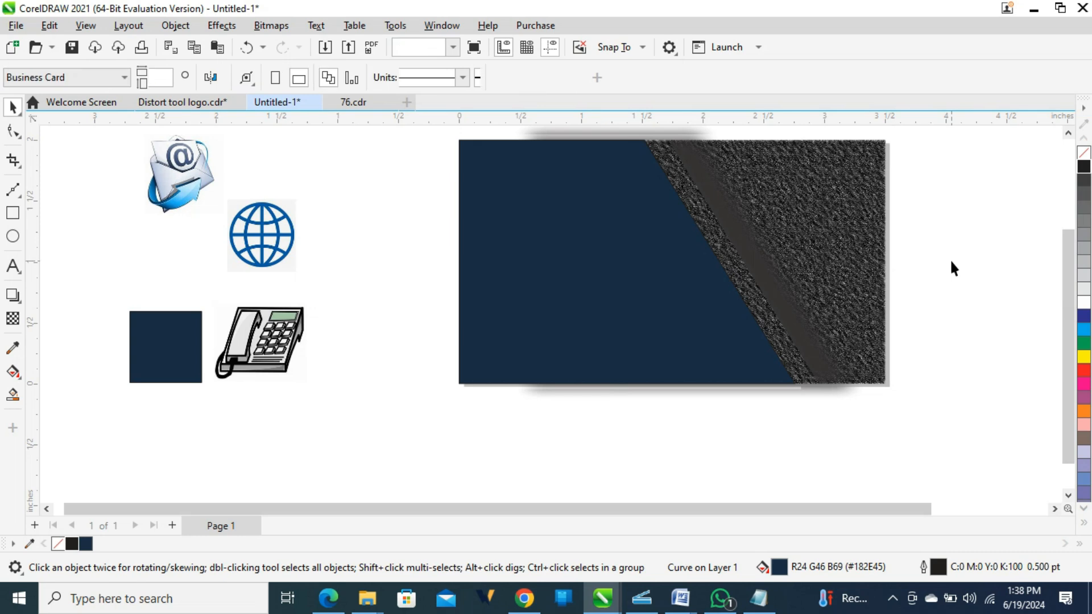
click(679, 312)
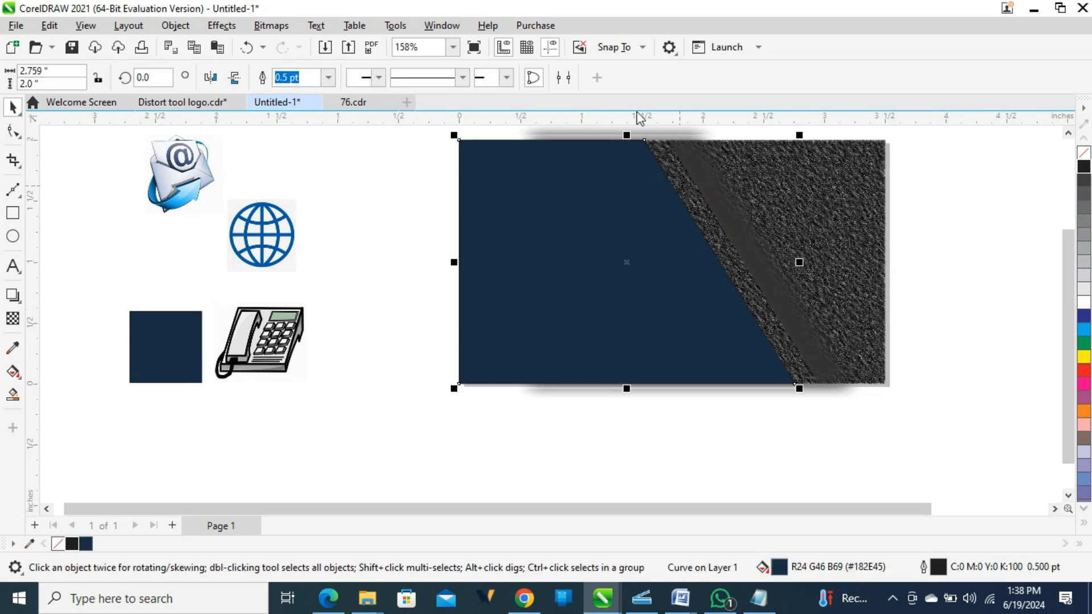
click(397, 247)
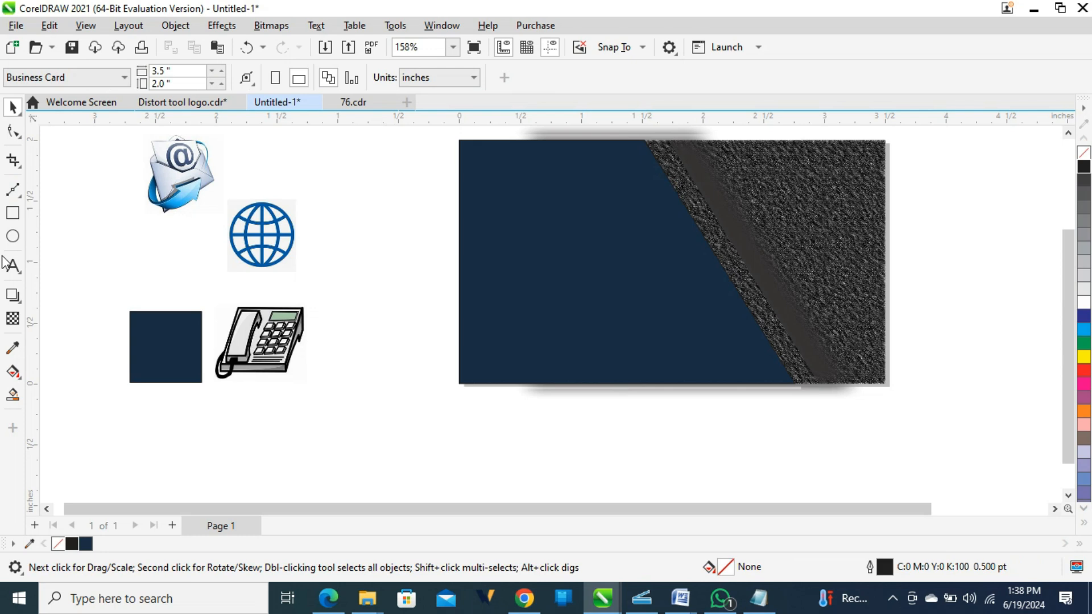
click(12, 266)
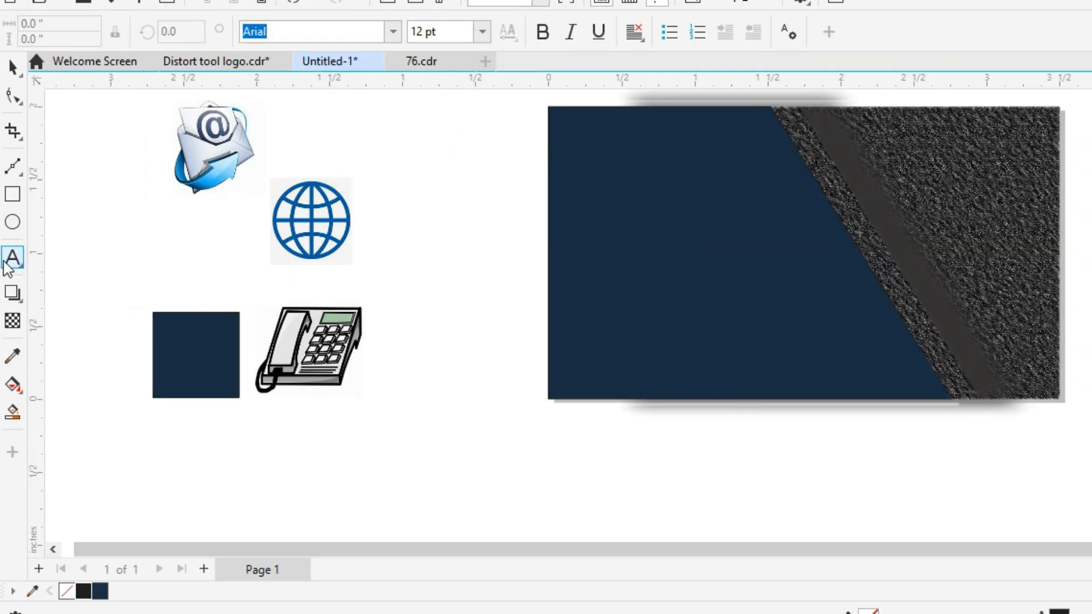
Type the person's name on the panel and add a duplicate below, retyped as 'Graphic Designere'.
click(579, 160)
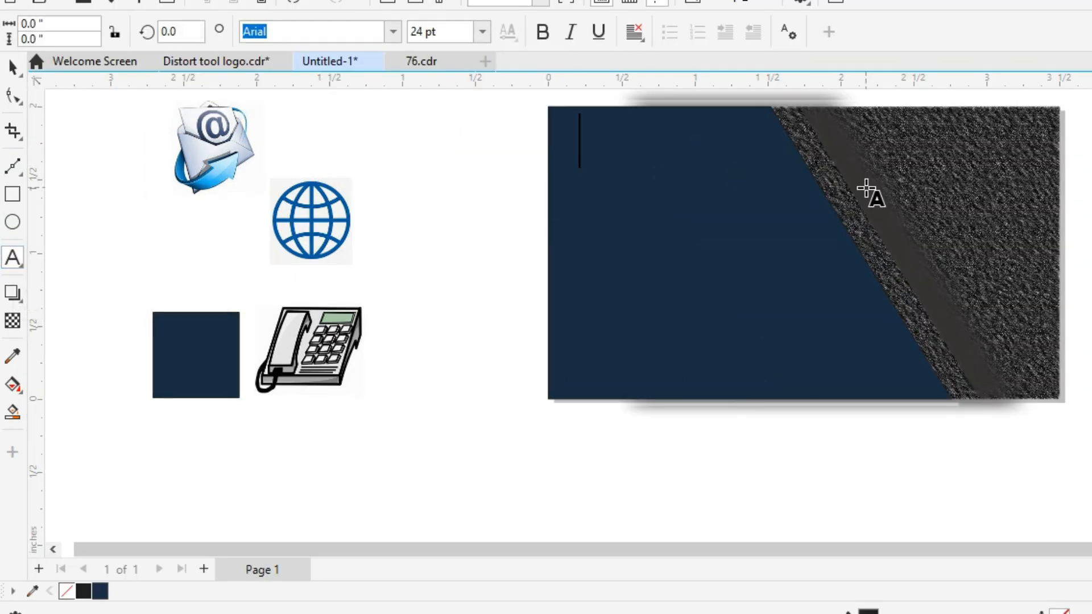
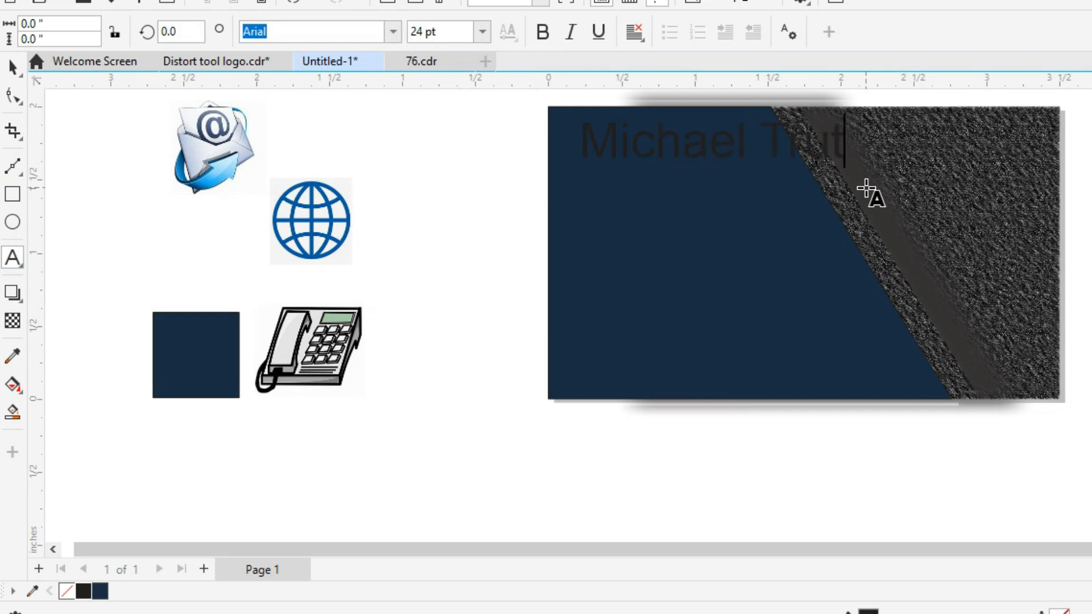
key(Escape)
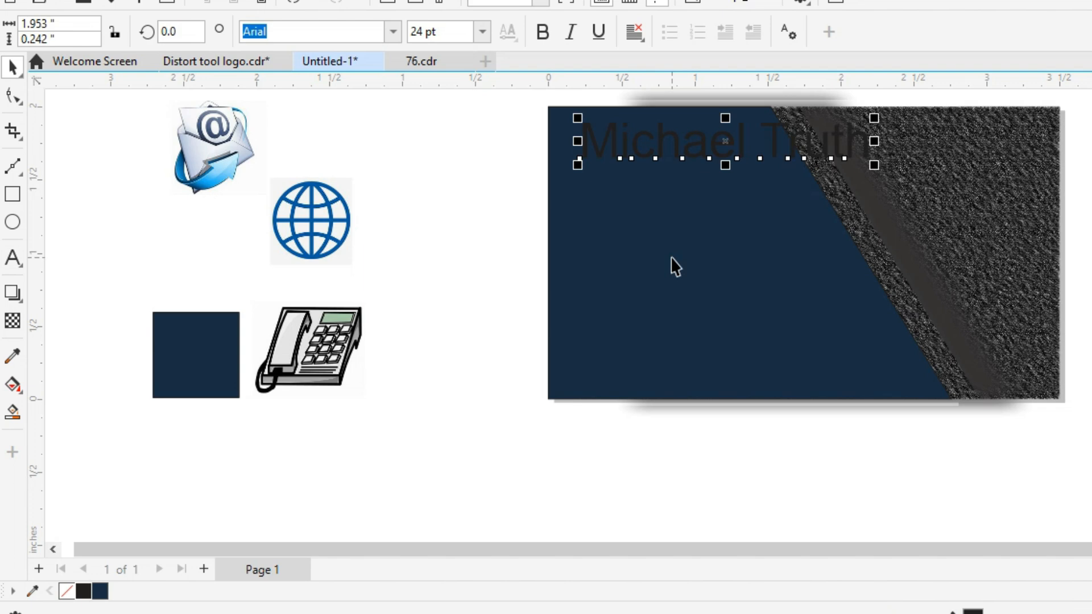
key(ctrl+d)
drag(764, 106, 720, 232)
key(F8)
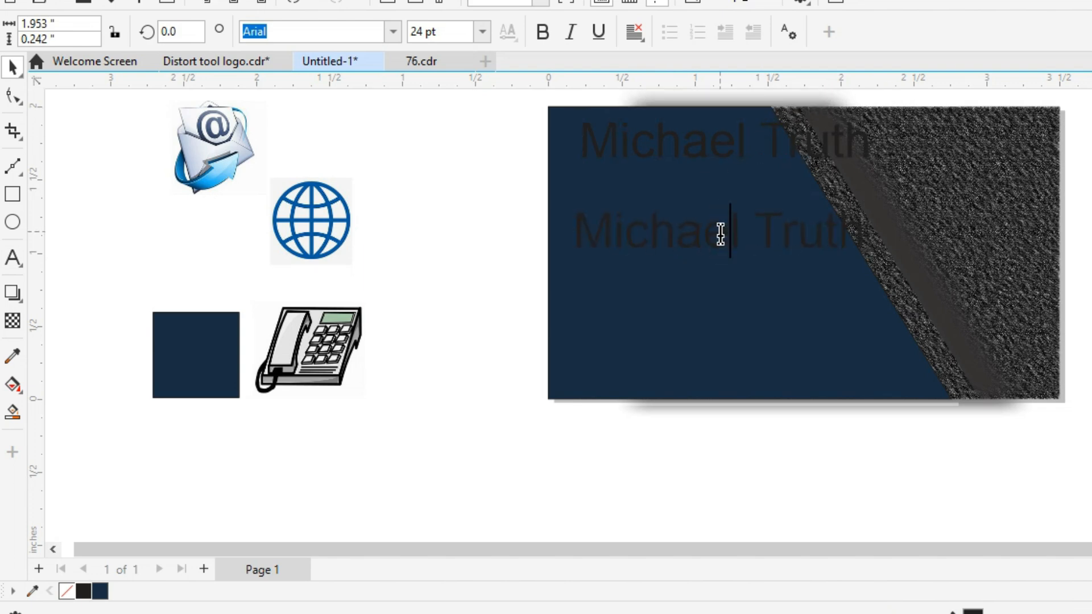
key(ctrl+a)
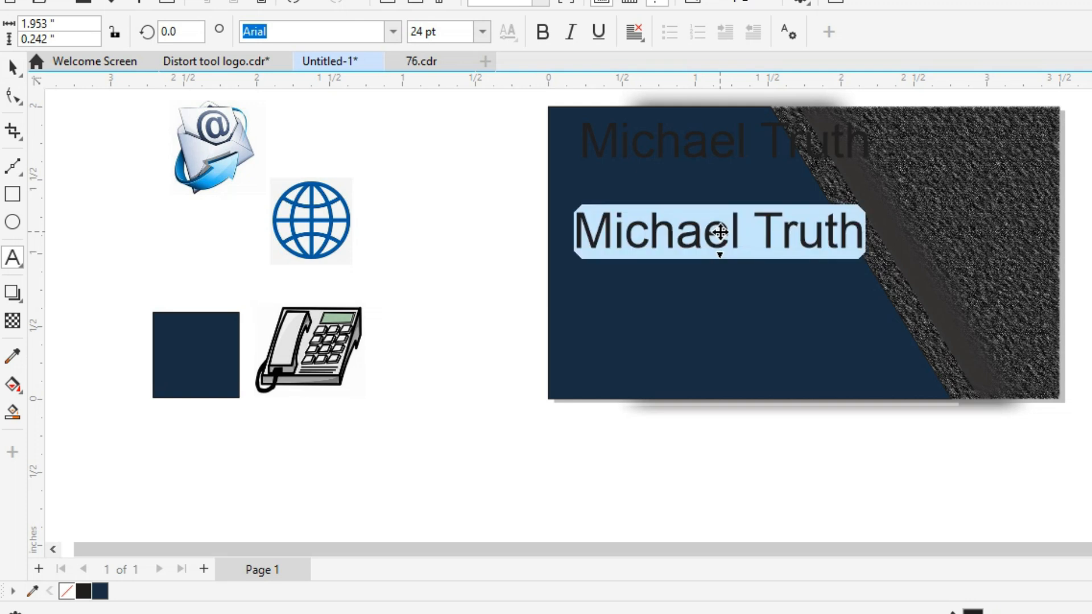
text(Graph)
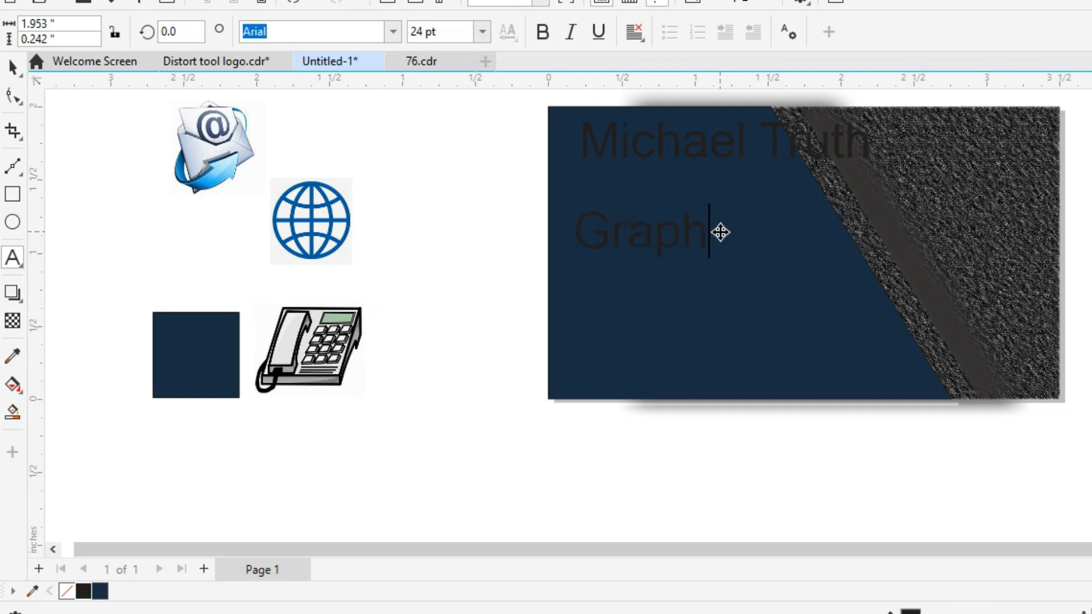
text(ic Designere)
key(Escape)
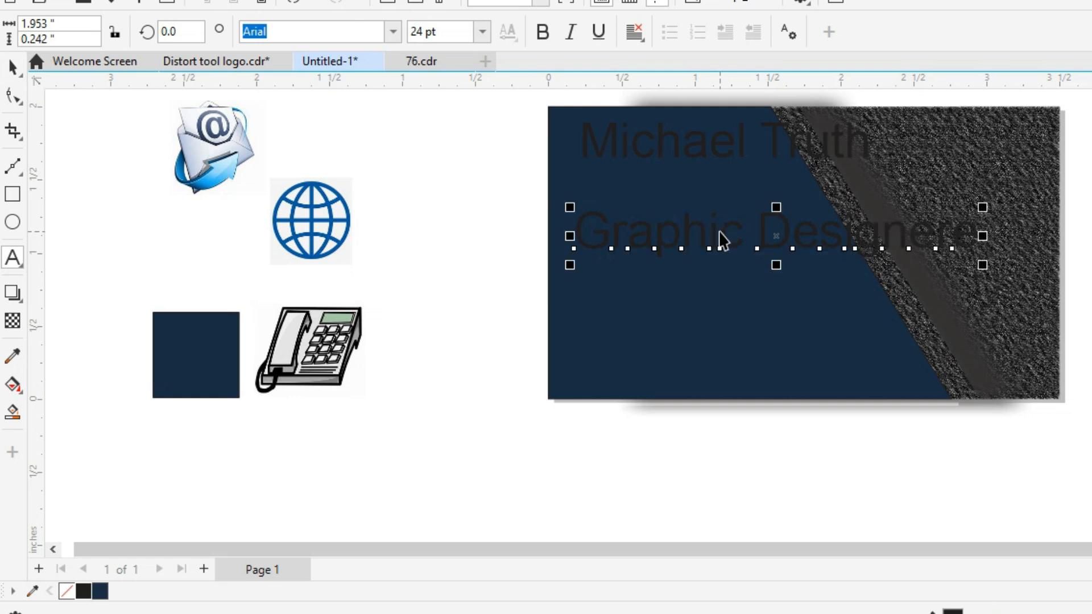
Duplicate the title line below, retype it as the phone number, and copy that line further down.
key(ctrl+d)
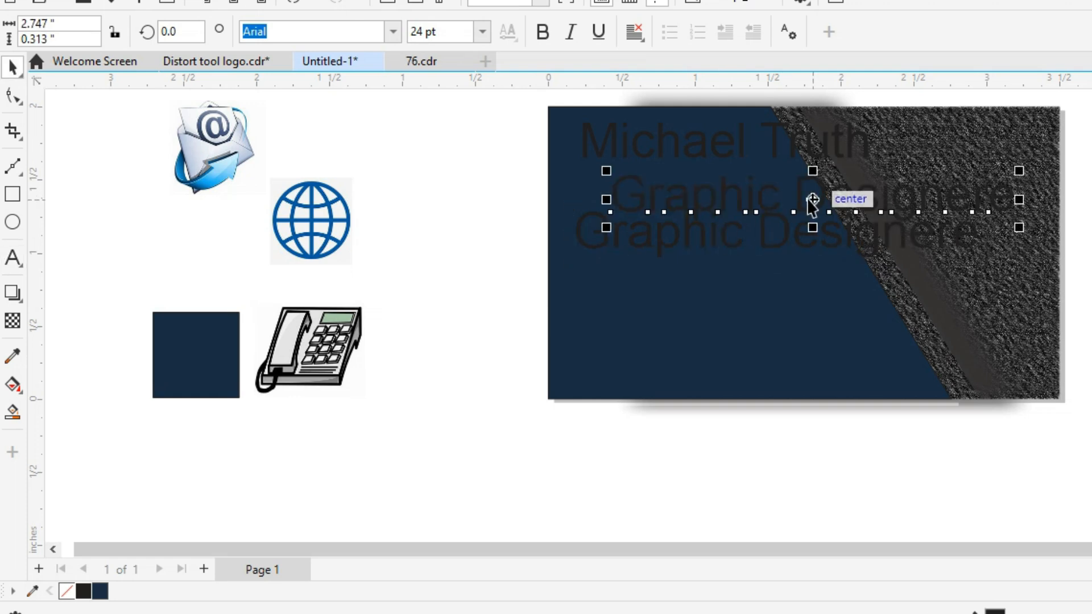
drag(803, 211, 763, 316)
double_click(765, 317)
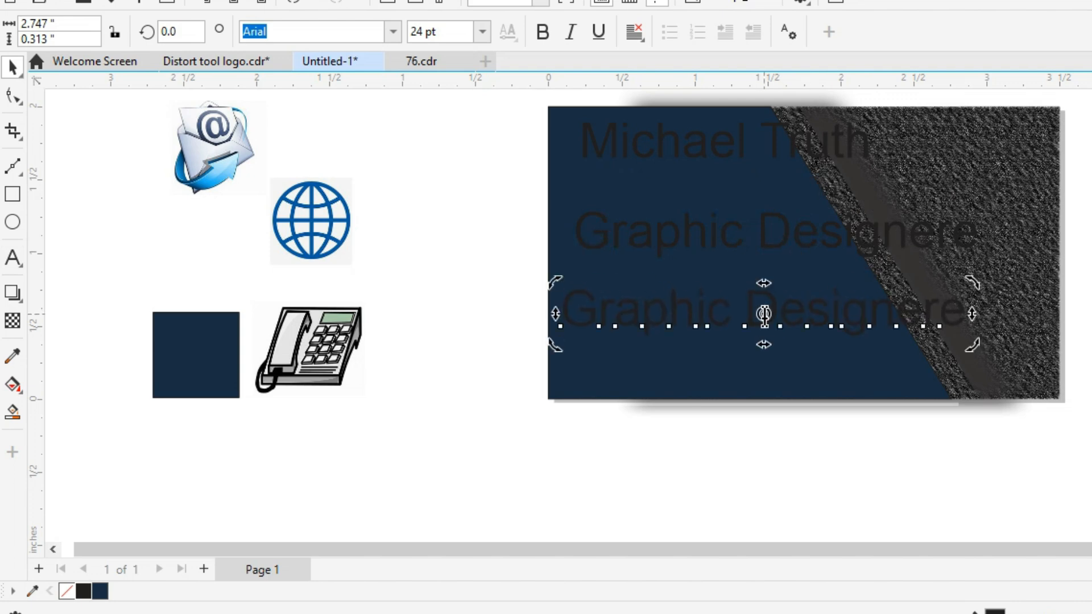
key(ctrl+a)
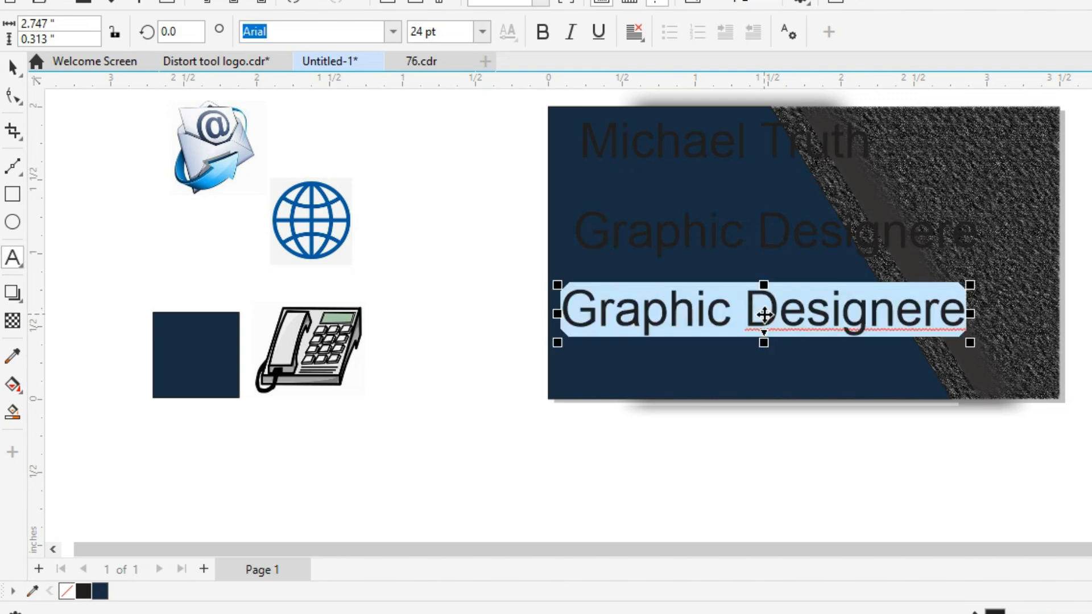
click(956, 239)
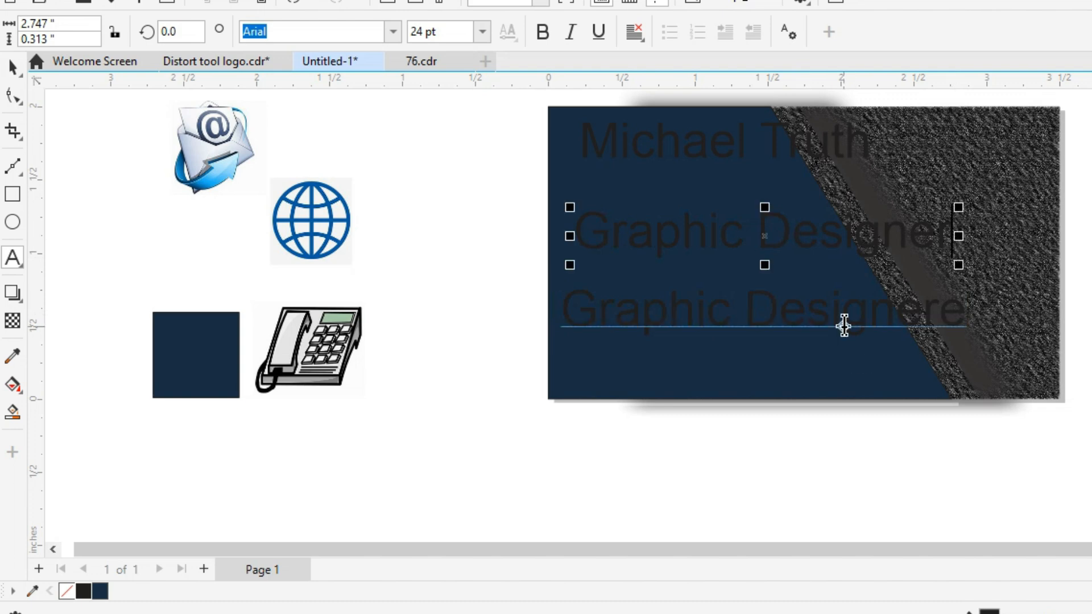
click(846, 324)
key(ctrl+a)
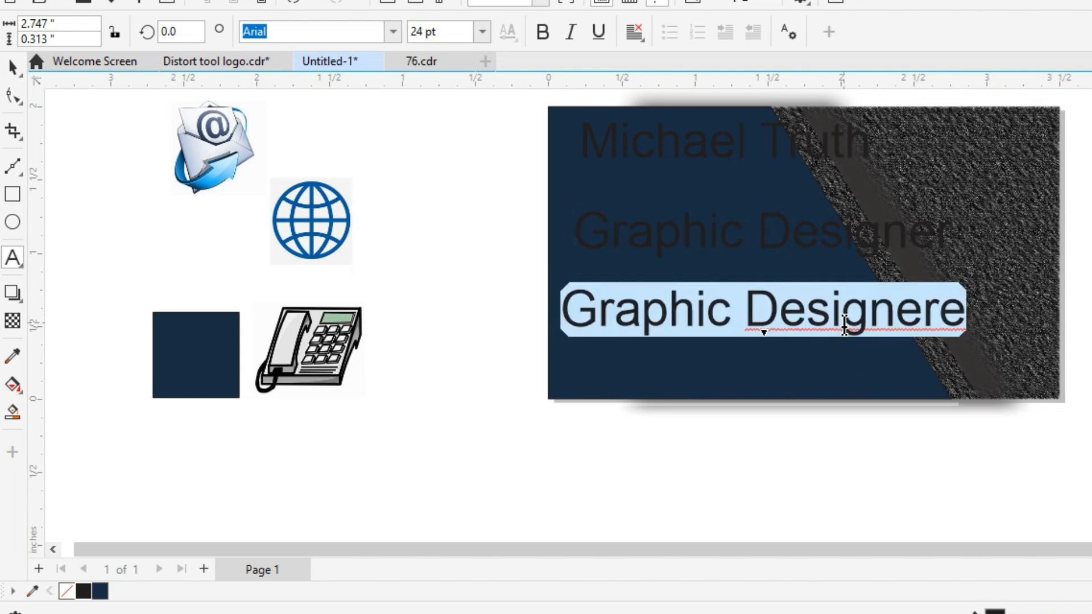
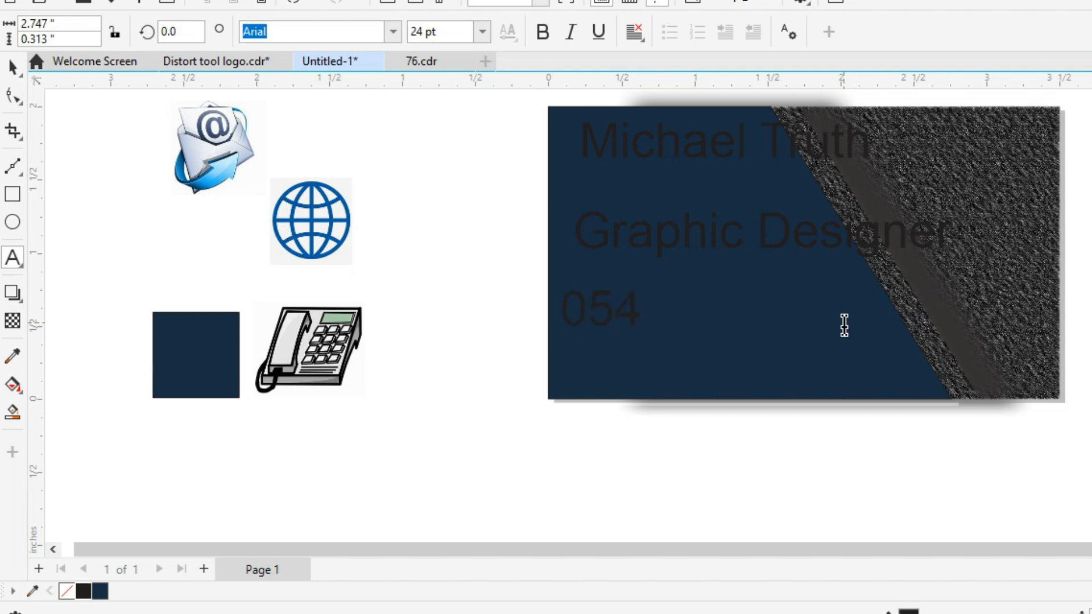
key(ctrl+space)
drag(841, 325, 797, 384)
click(798, 384)
double_click(797, 384)
key(ctrl+a)
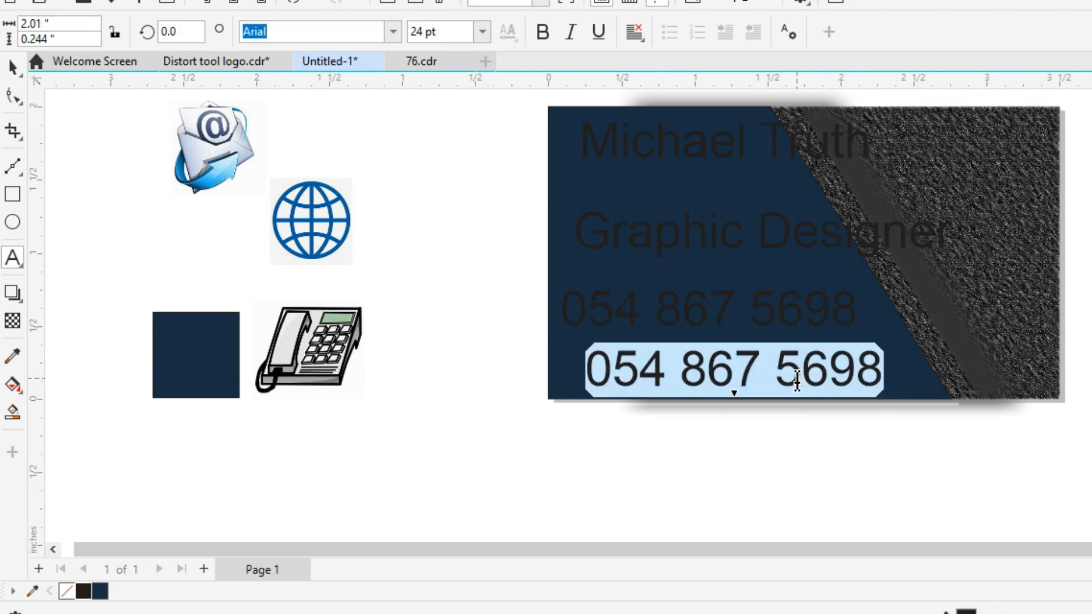
text(w)
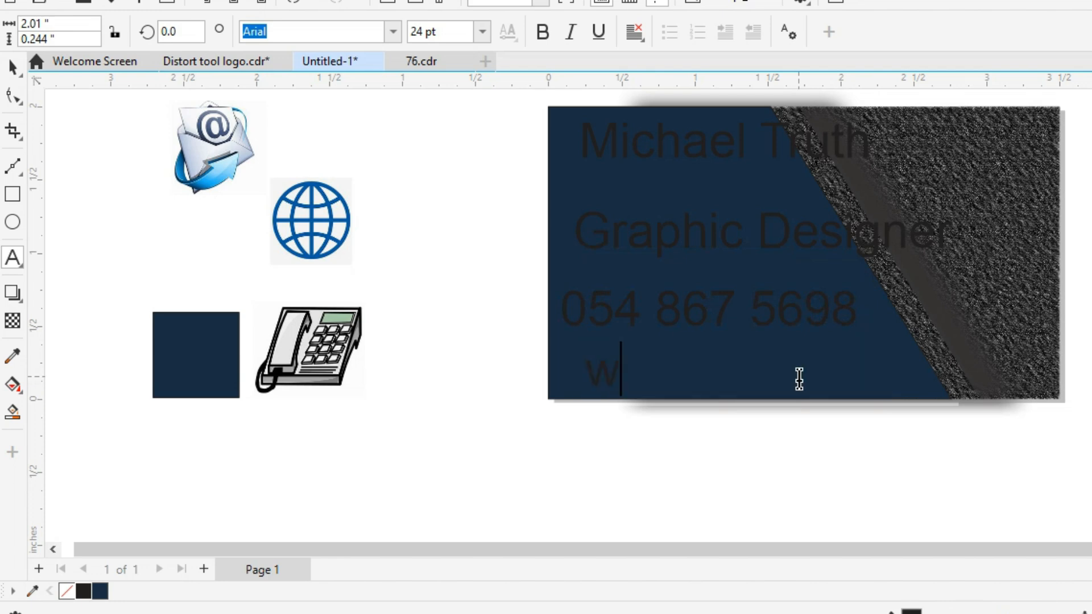
text(ww.beginnersda)
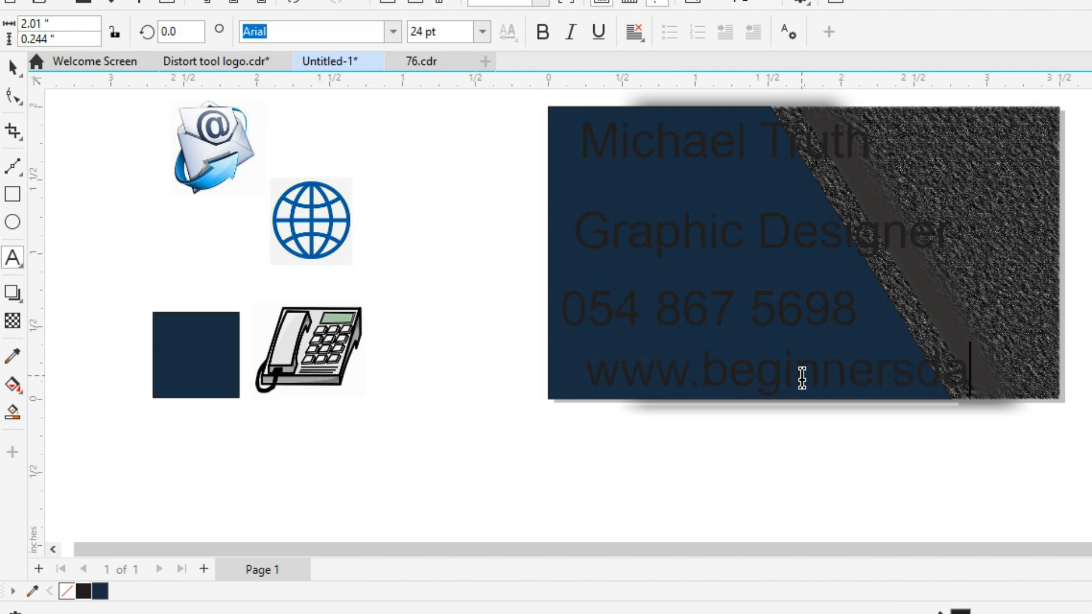
text(gegui)
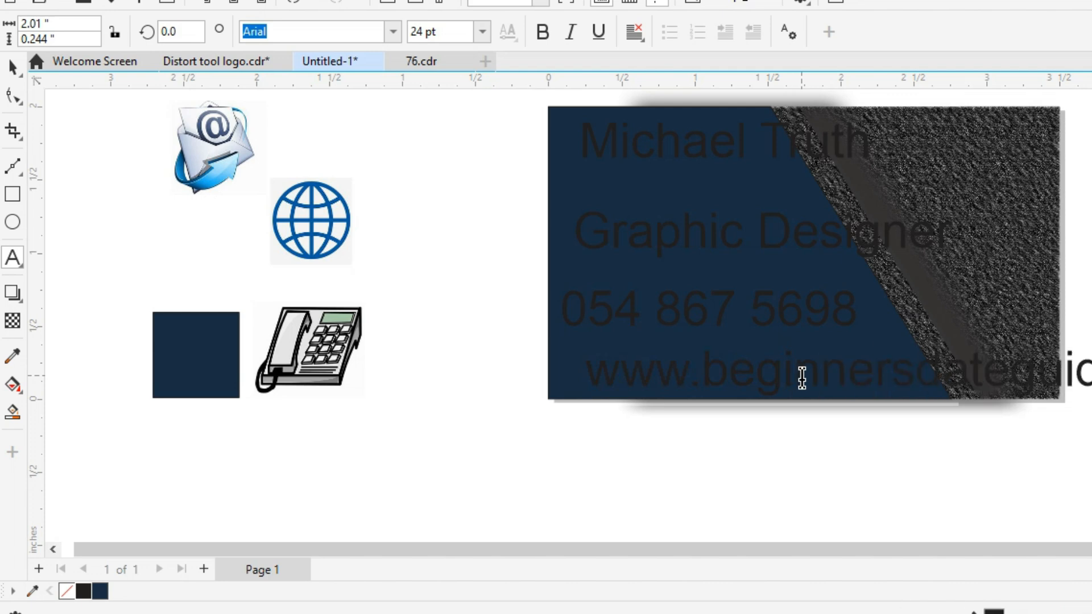
key(ctrl+space)
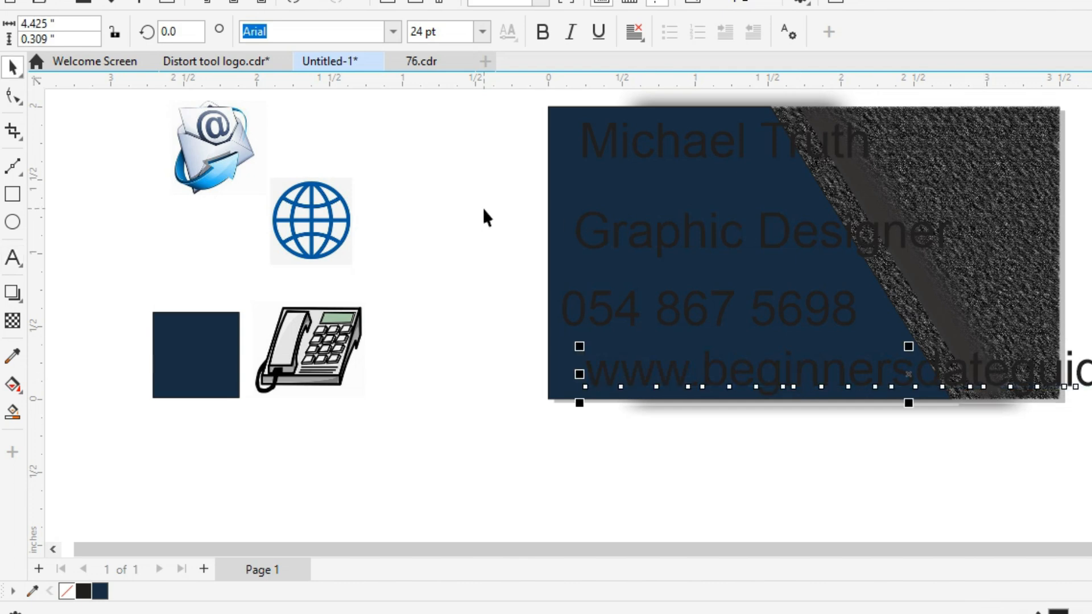
key(ctrl+d)
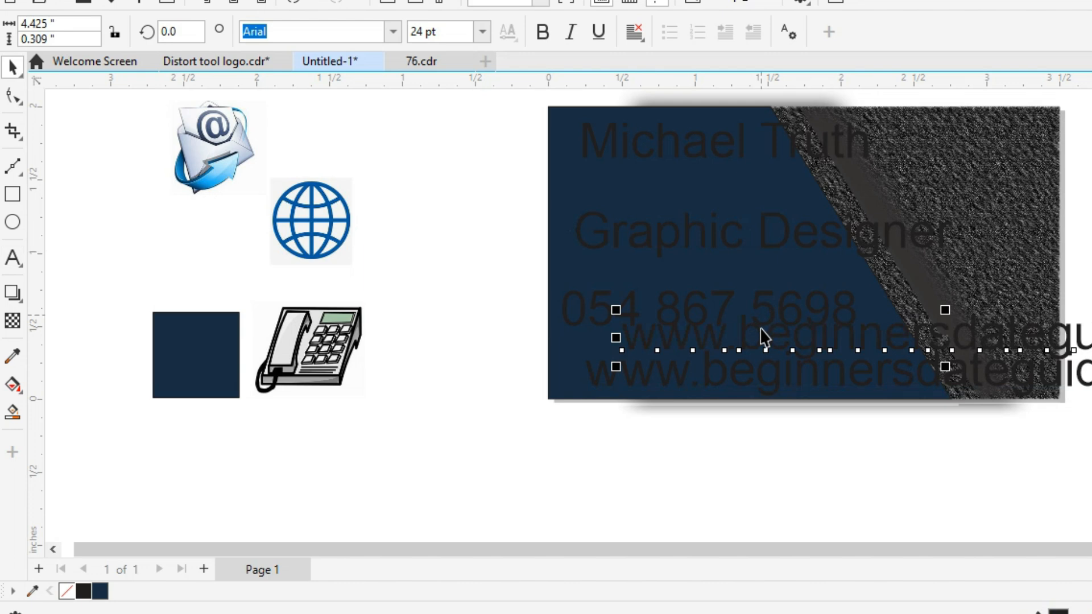
drag(762, 332, 677, 478)
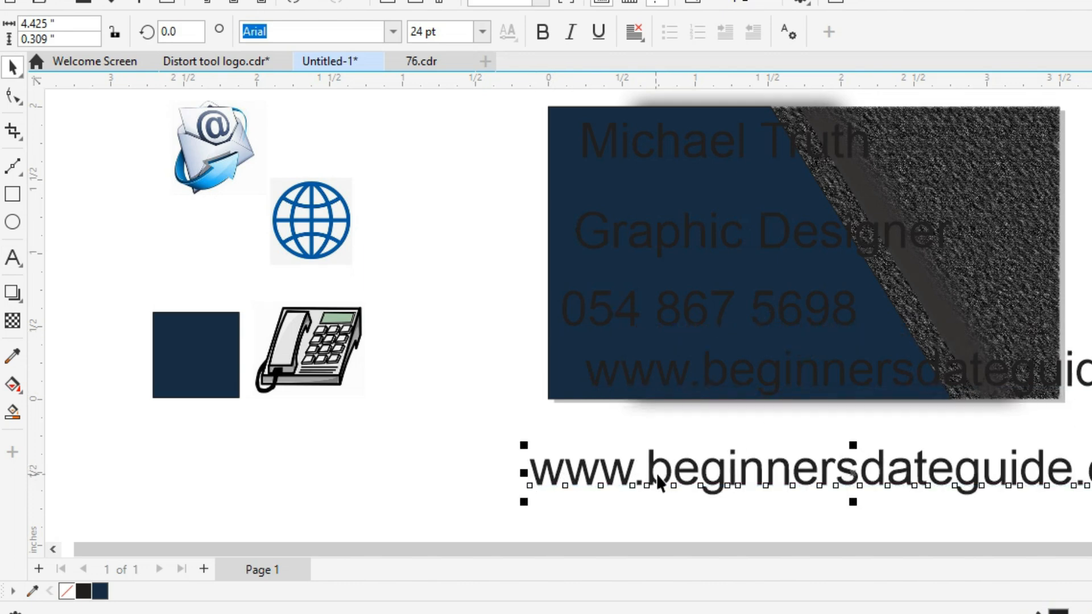
double_click(656, 474)
drag(648, 475, 532, 477)
text(conta)
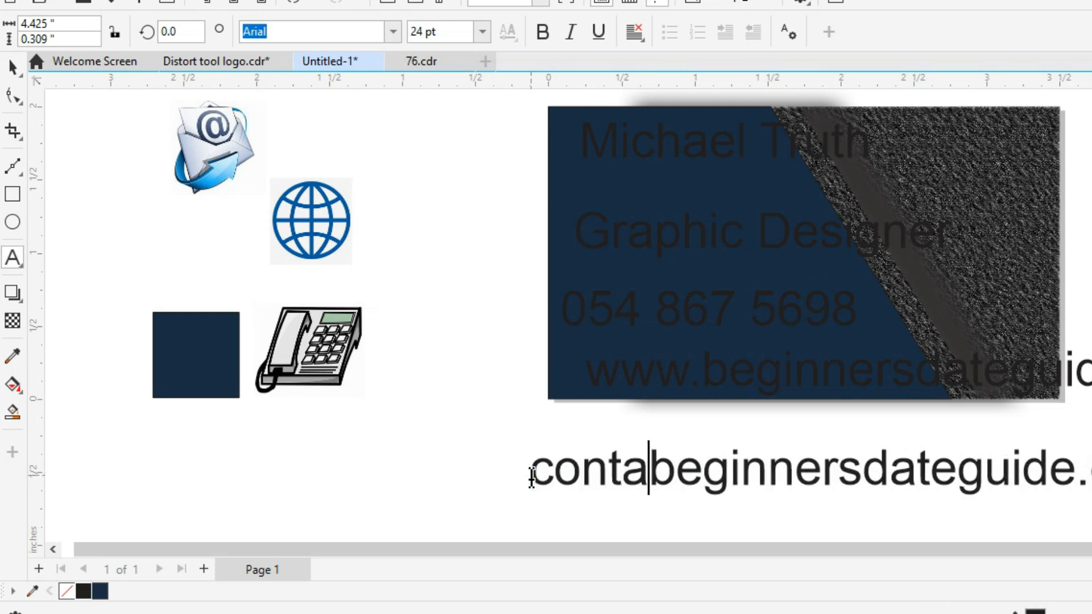
text(ct@)
key(ctrl+space)
Shift the website line left, then set the phone, website and e-mail lines to 16 pt.
click(615, 384)
drag(614, 384, 571, 370)
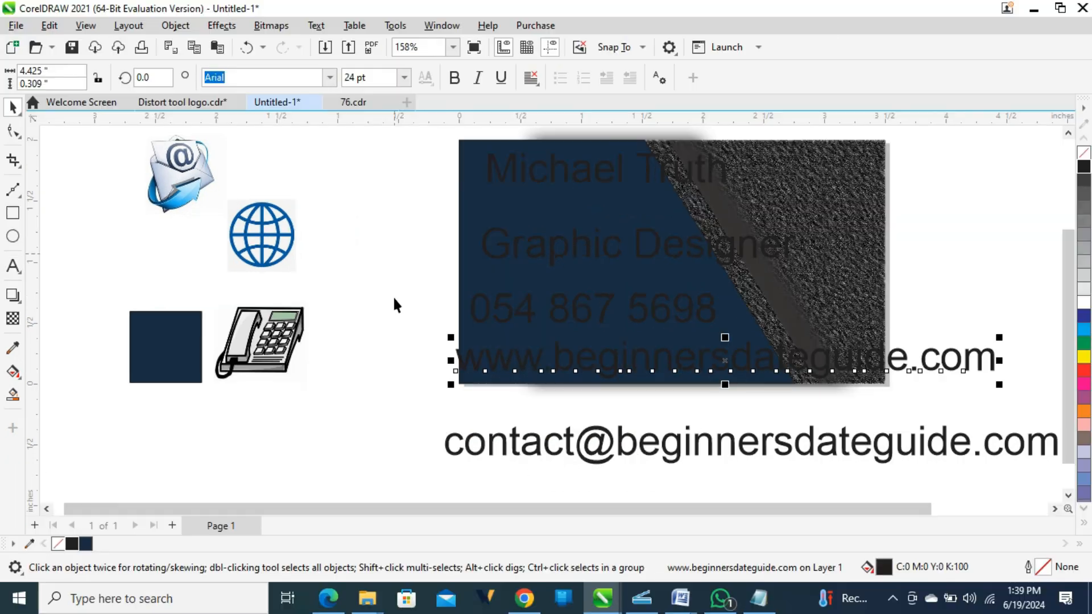
drag(468, 295, 529, 311)
drag(417, 273, 997, 479)
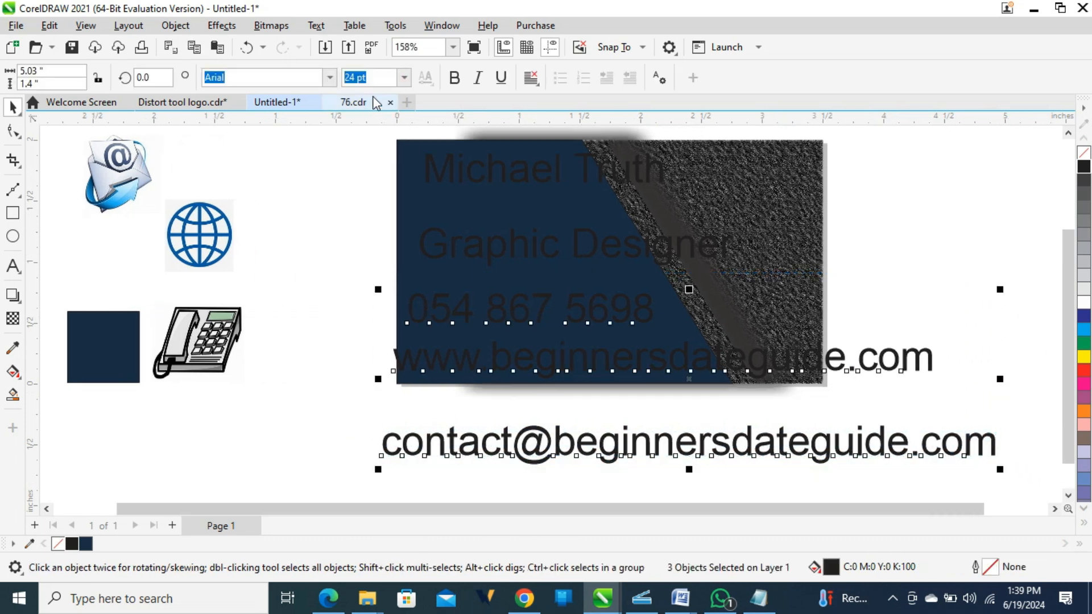
click(405, 79)
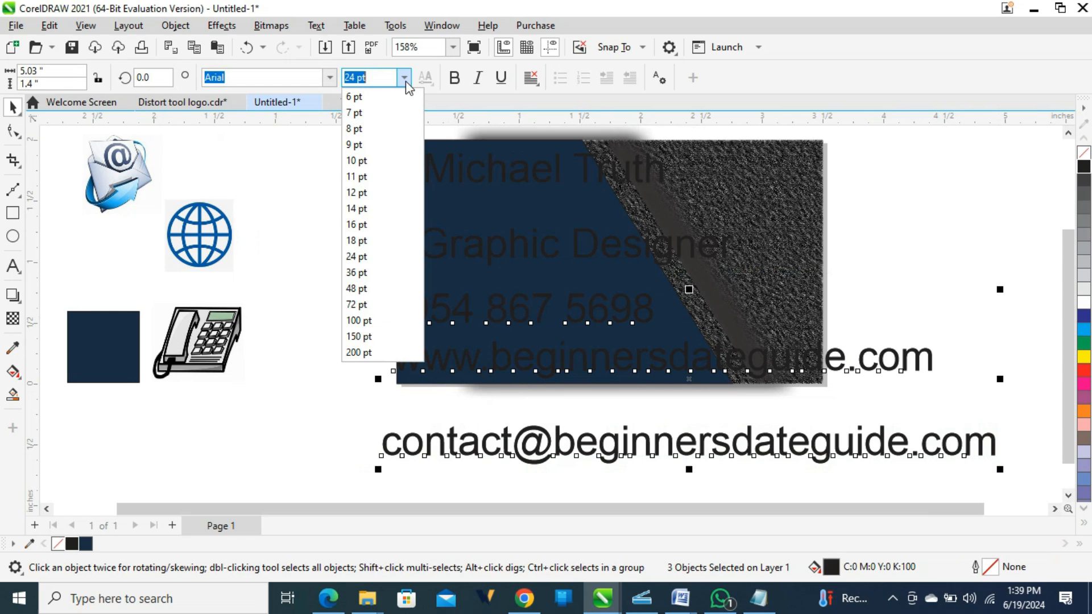
click(364, 224)
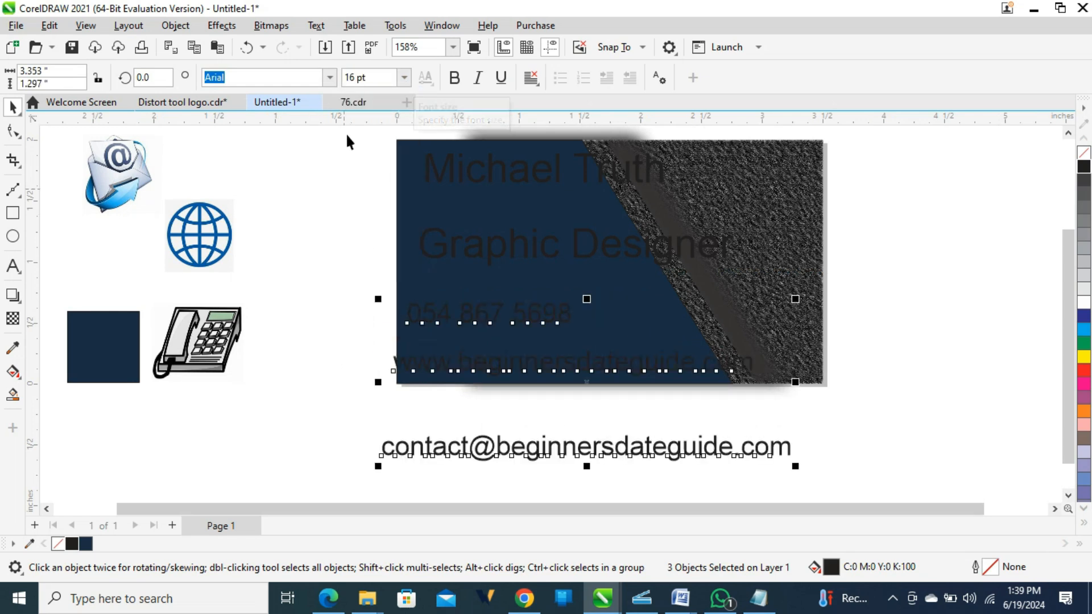
Set the contact lines in white Bodoni Bd BT and move them up and right.
click(331, 83)
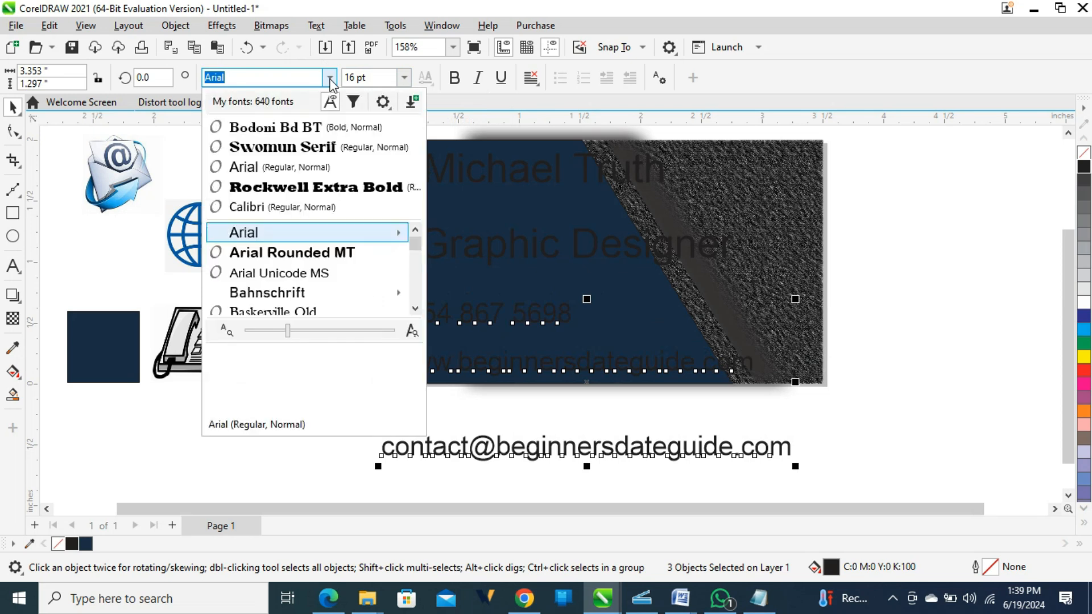
click(302, 128)
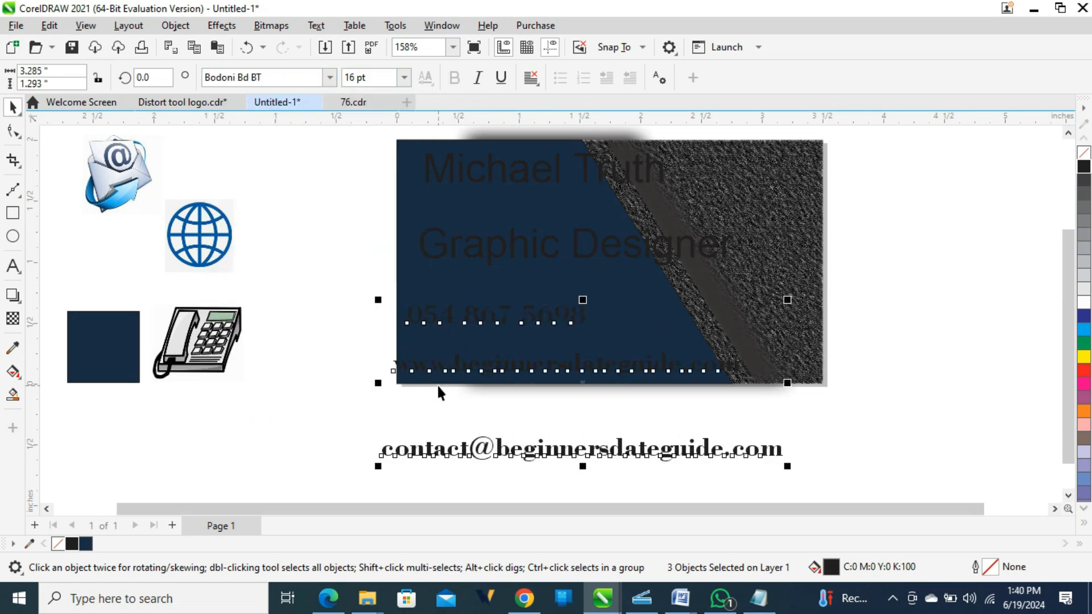
click(1084, 302)
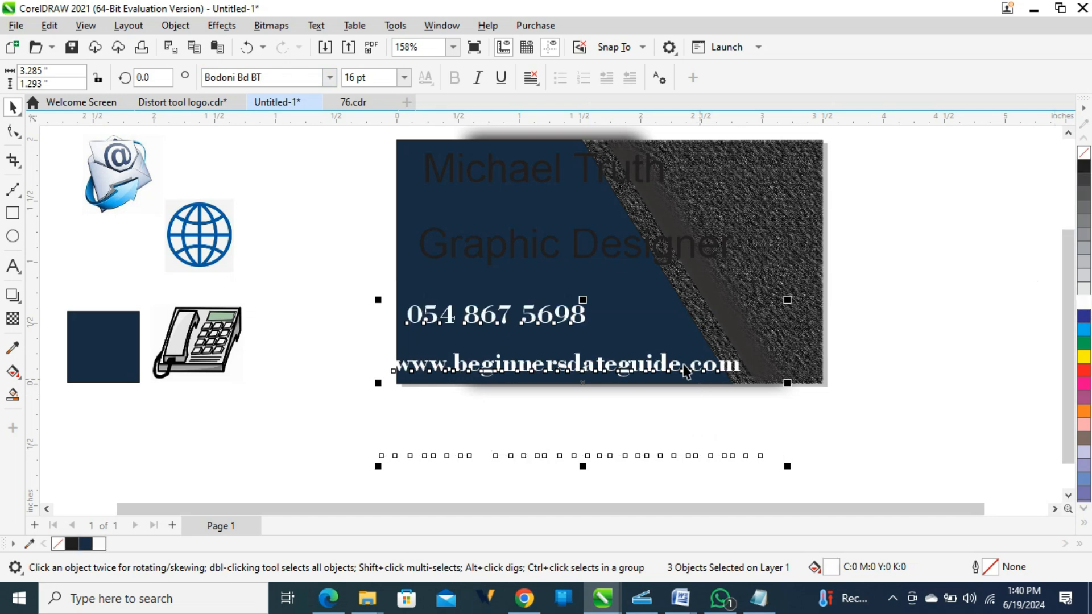
drag(679, 377, 703, 344)
drag(436, 345, 479, 340)
key(ctrl+z)
Bring the e-mail line under the website, set all three lines to 10 pt, and restack them closer.
click(462, 421)
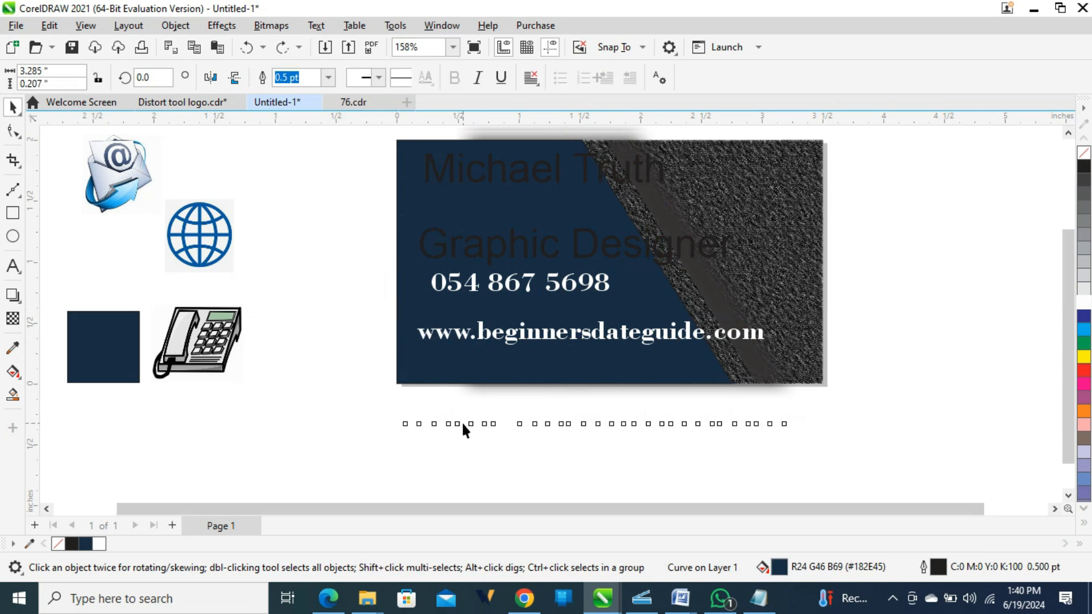
drag(462, 421, 476, 371)
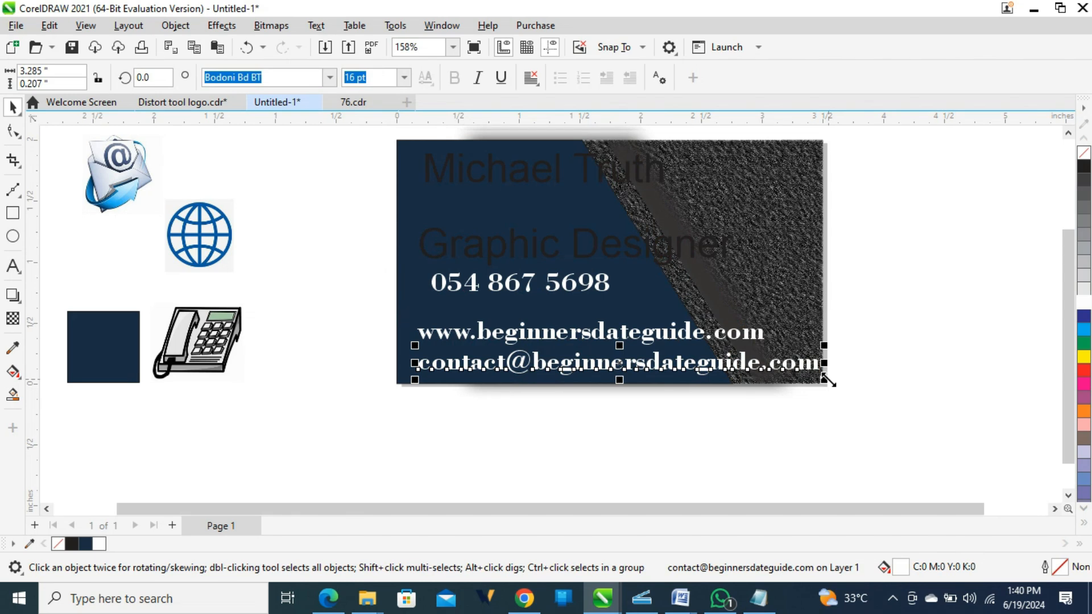
mouse_move(826, 382)
mouse_down()
mouse_move(806, 377)
mouse_move(824, 380)
mouse_up()
drag(898, 417, 869, 391)
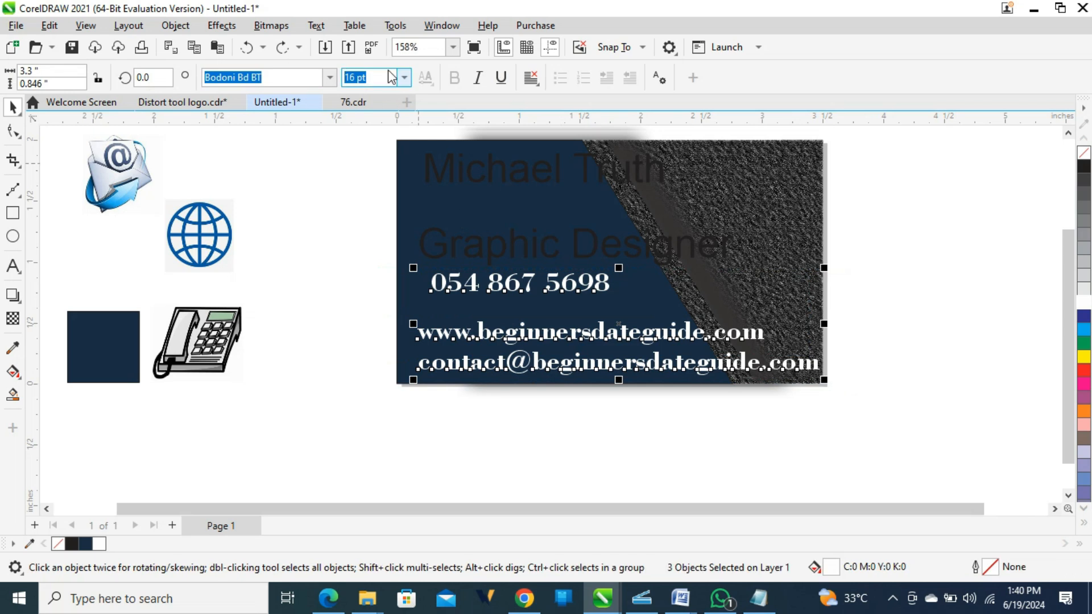
click(405, 82)
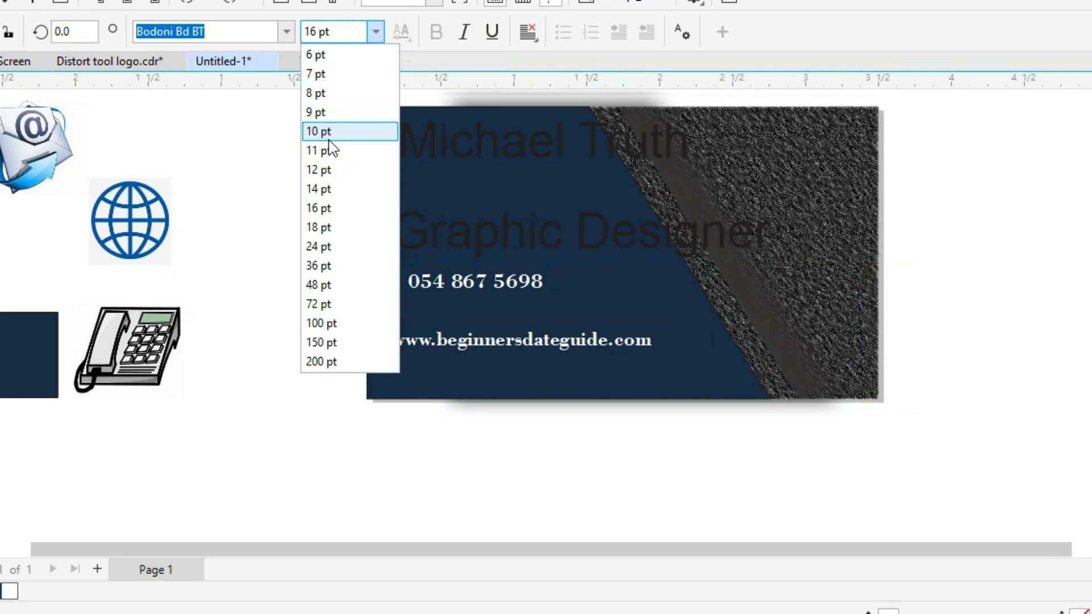
key(Escape)
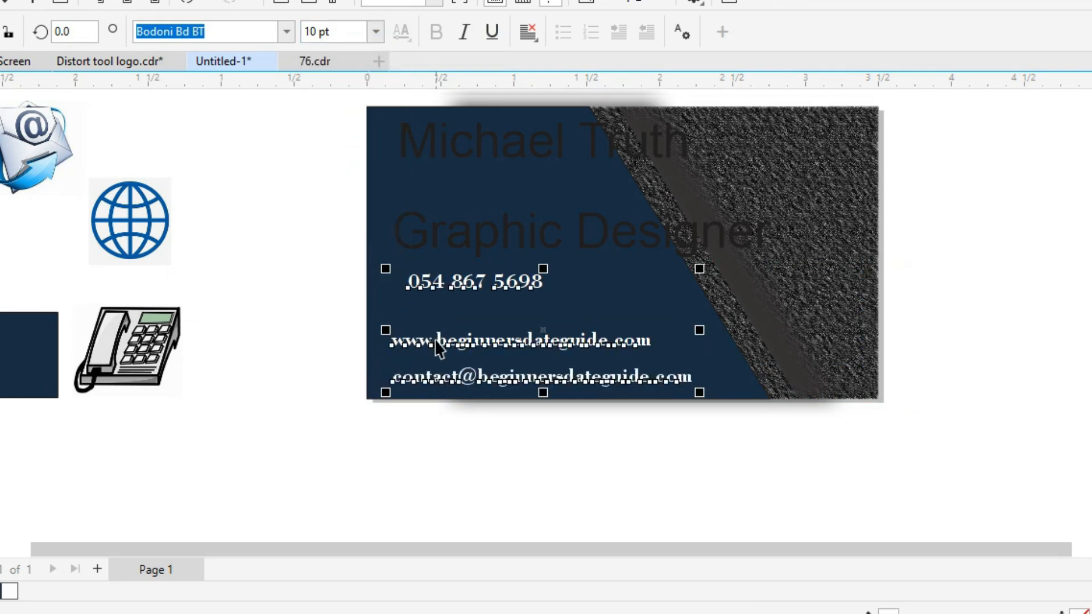
drag(437, 339, 473, 341)
click(272, 350)
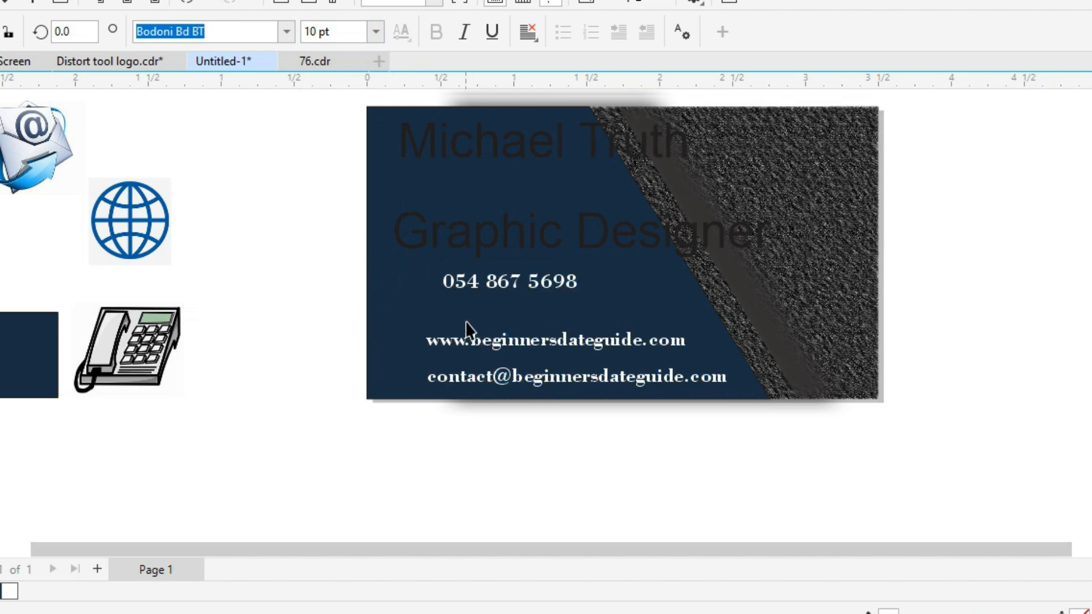
drag(495, 293, 483, 312)
Shrink the name text and convert it to UPPERCASE.
click(505, 151)
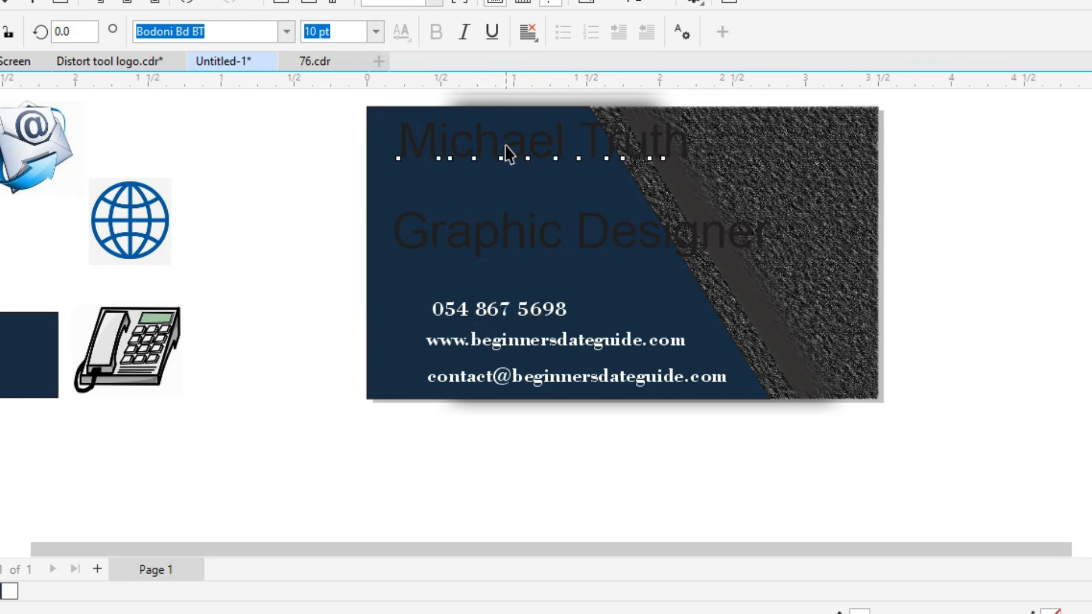
drag(695, 167, 594, 161)
double_click(567, 142)
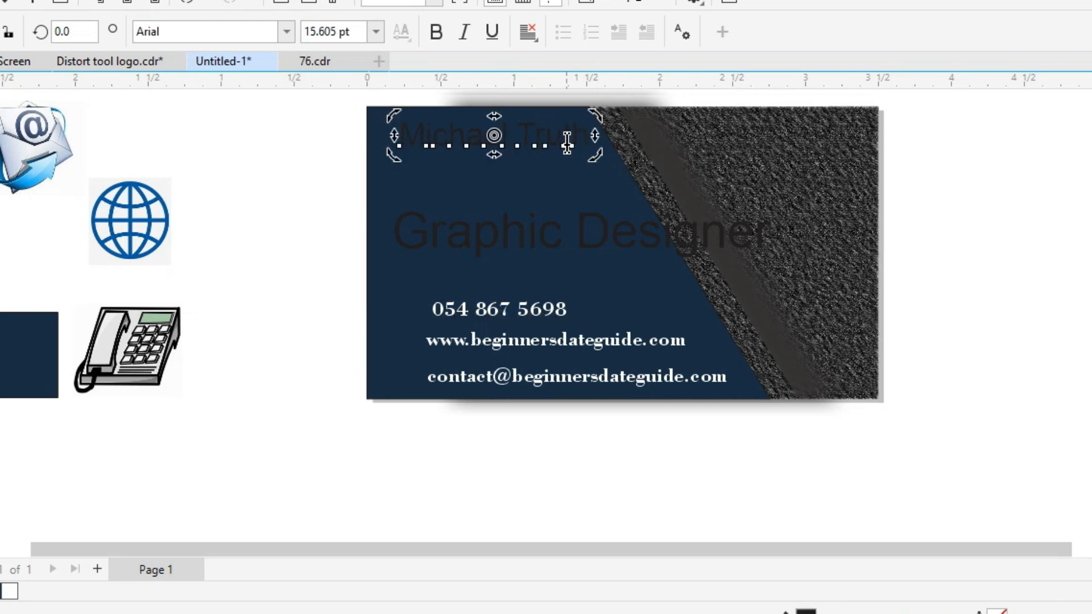
key(ctrl+a)
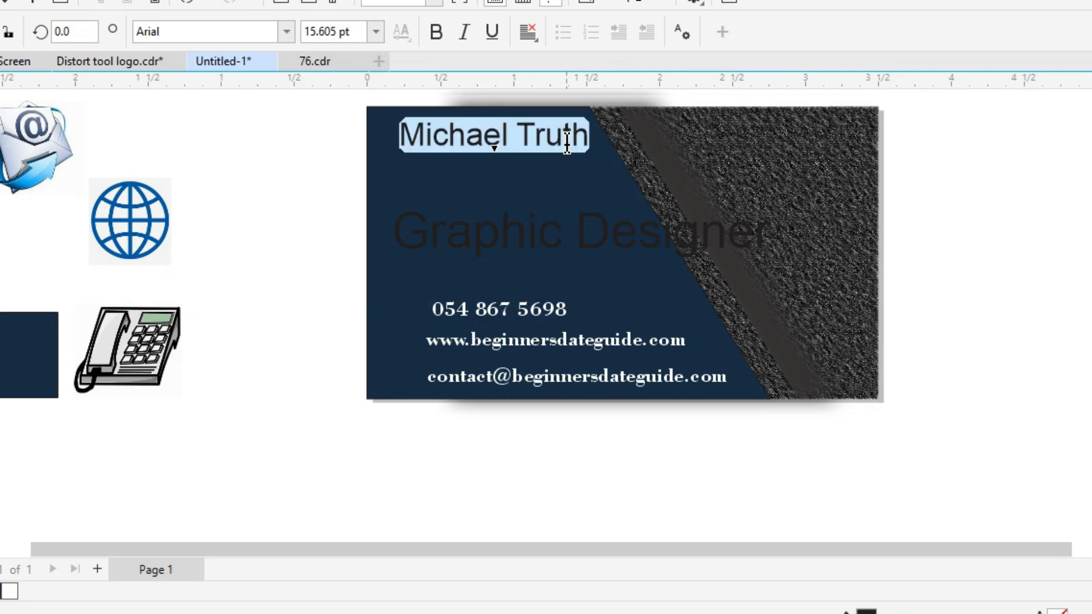
key(shift+F3)
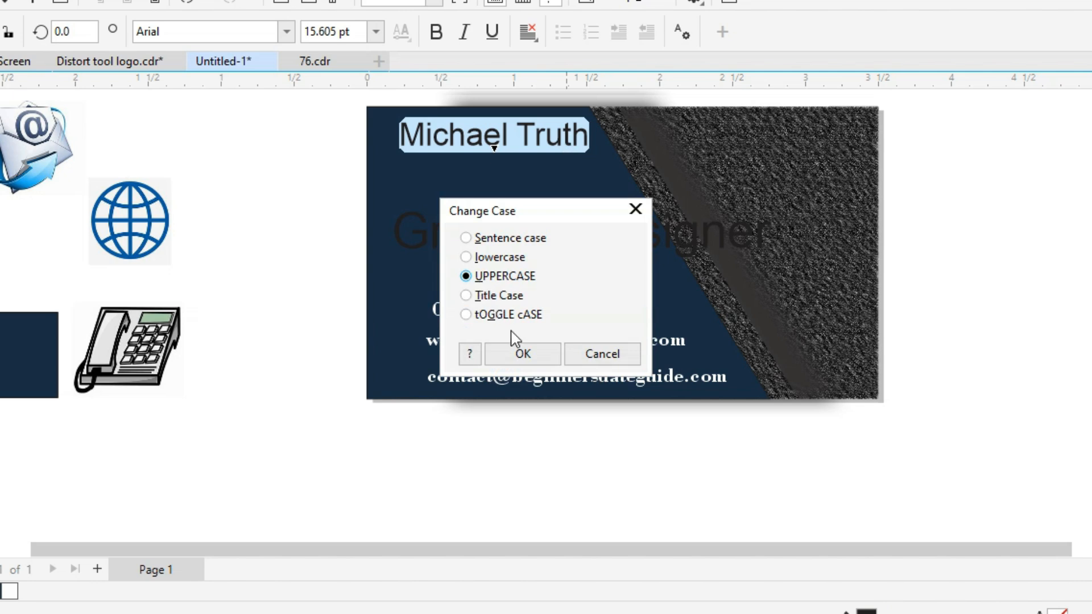
click(516, 348)
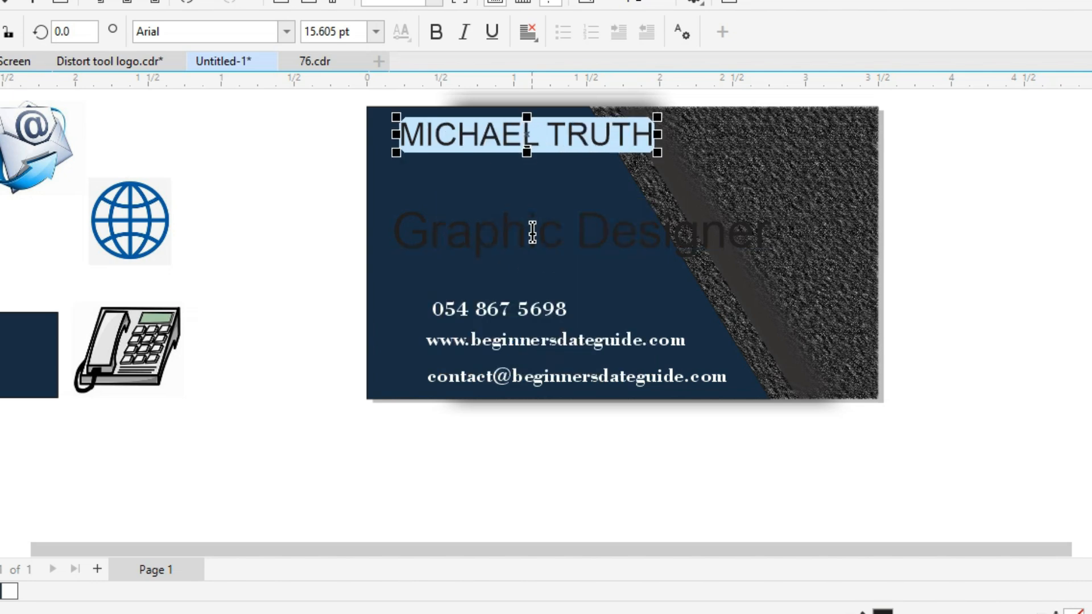
key(ctrl+space)
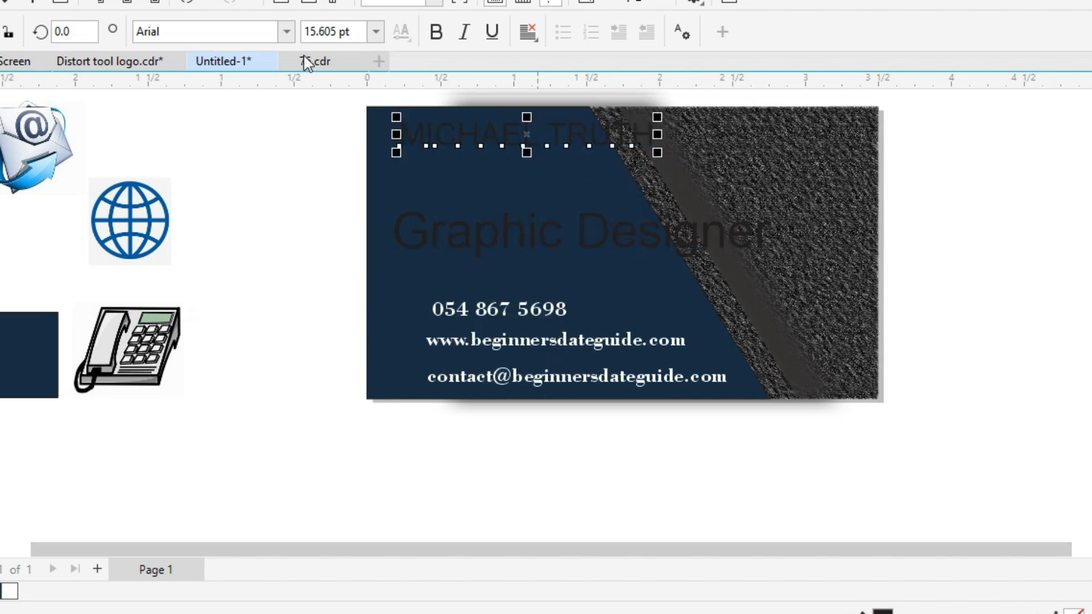
Set the name in Rockwell Extra Bold at 10 pt, enlarge it slightly, place it top-left with the title beneath.
click(286, 33)
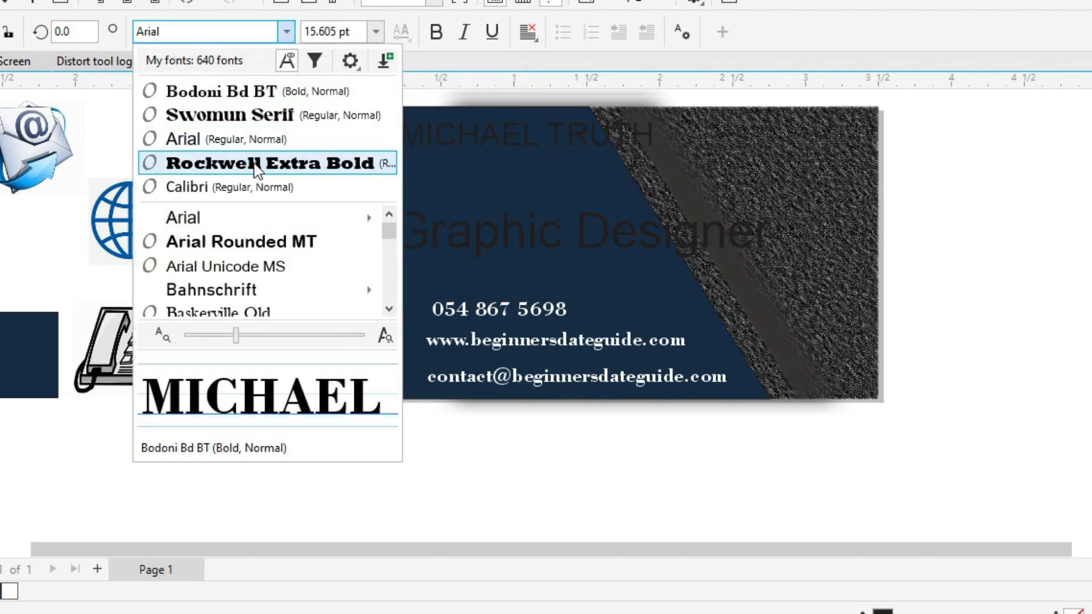
click(259, 165)
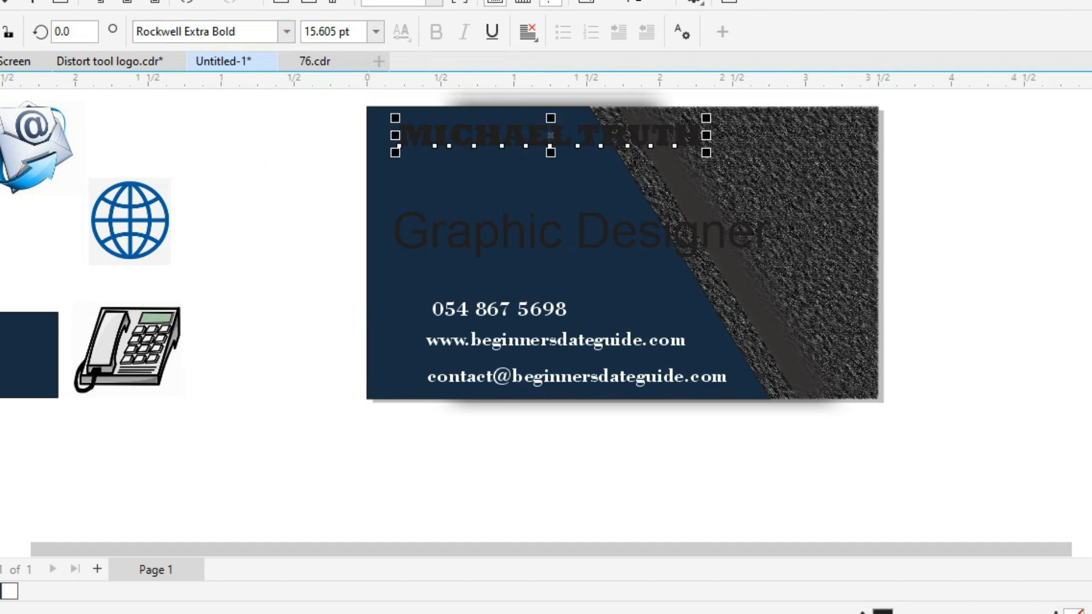
drag(550, 147, 542, 161)
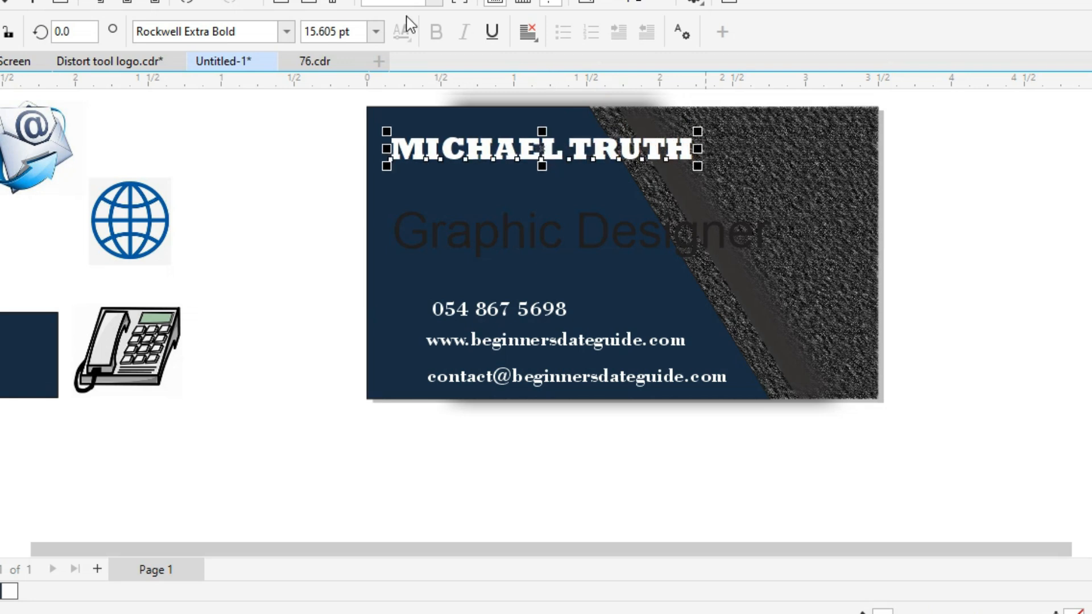
click(376, 33)
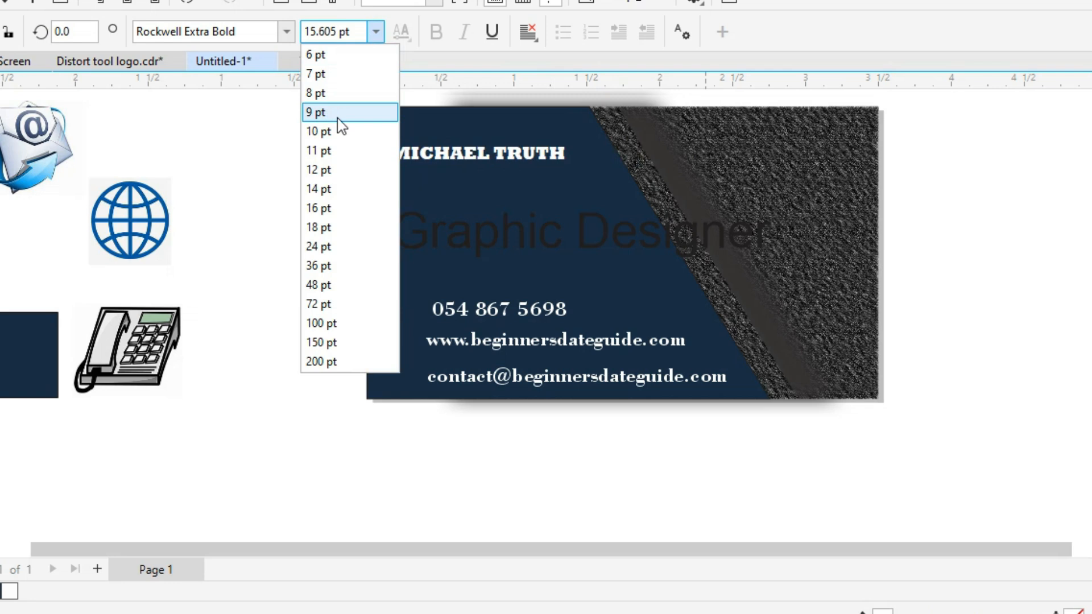
click(339, 132)
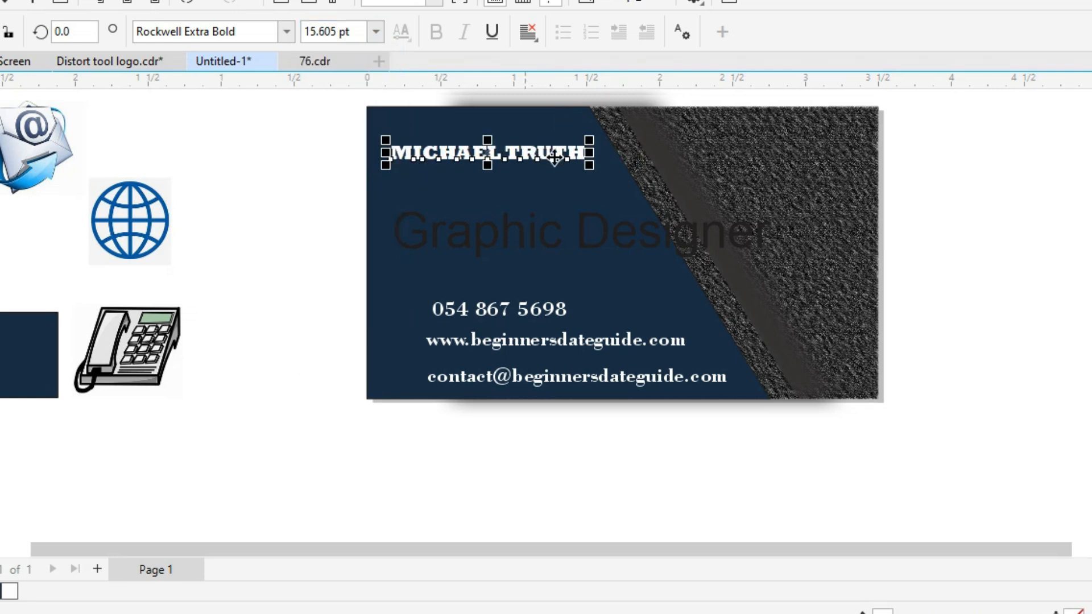
drag(589, 165, 612, 182)
drag(502, 155, 484, 150)
drag(497, 250, 480, 213)
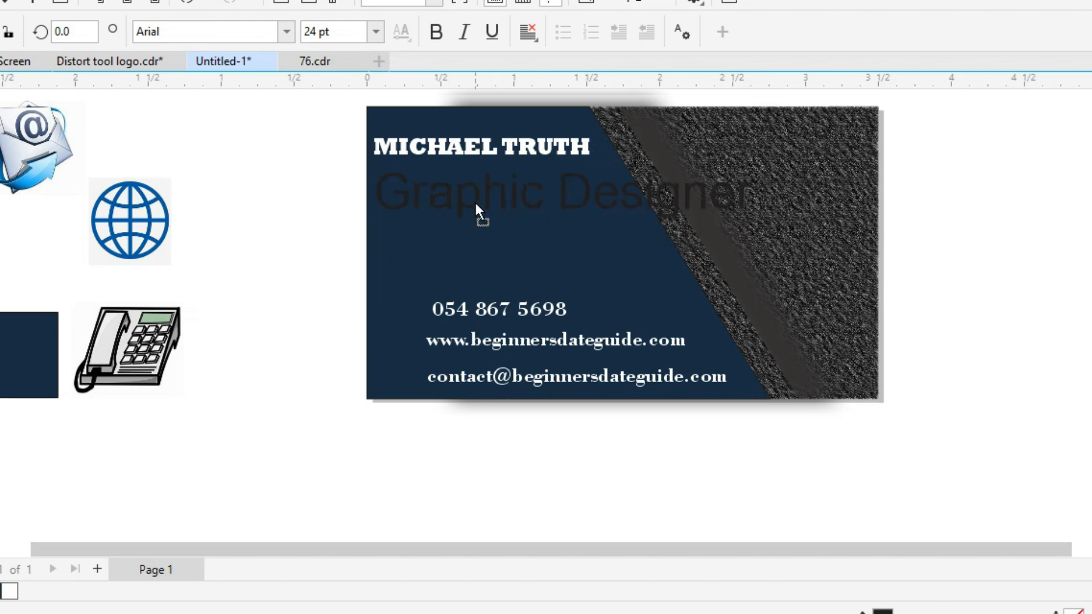
Make the Graphic Designer title white, set 10 pt, enlarge it to about 13 pt, and tuck it under the name.
drag(759, 225, 601, 217)
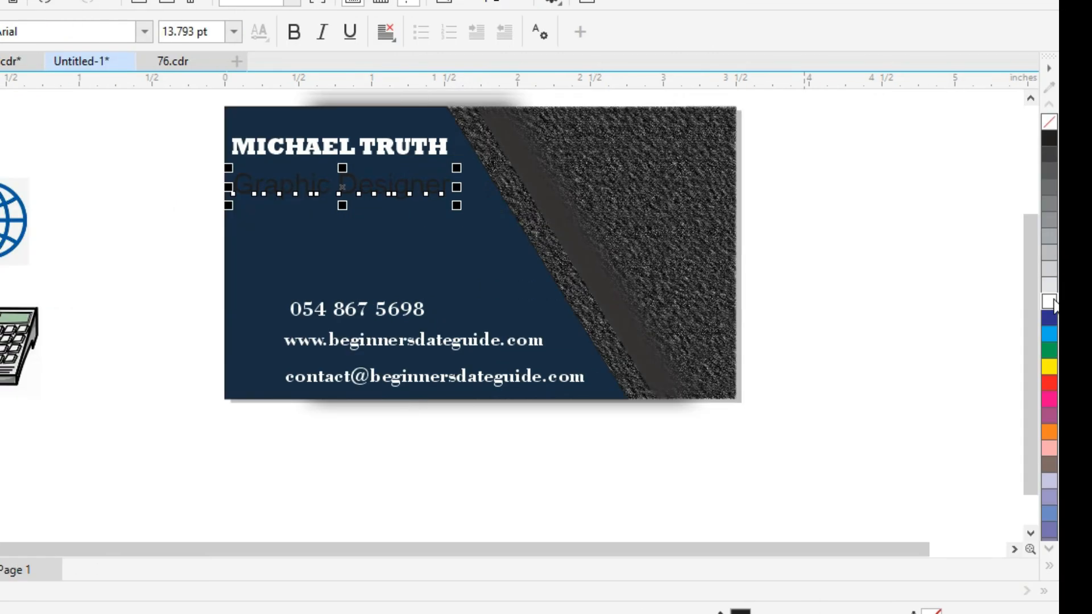
click(1052, 302)
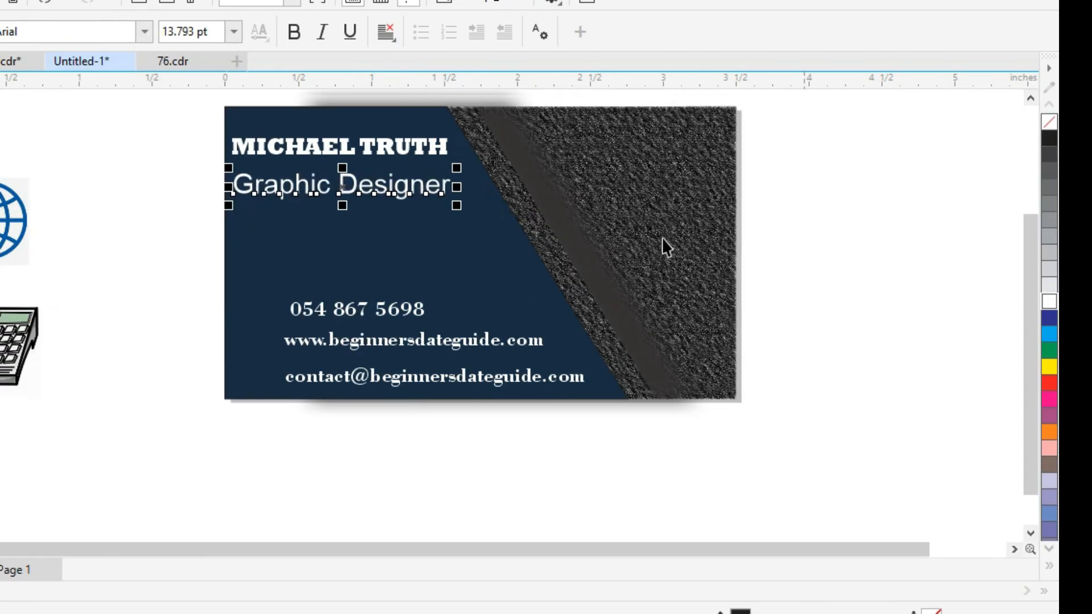
drag(296, 195, 299, 192)
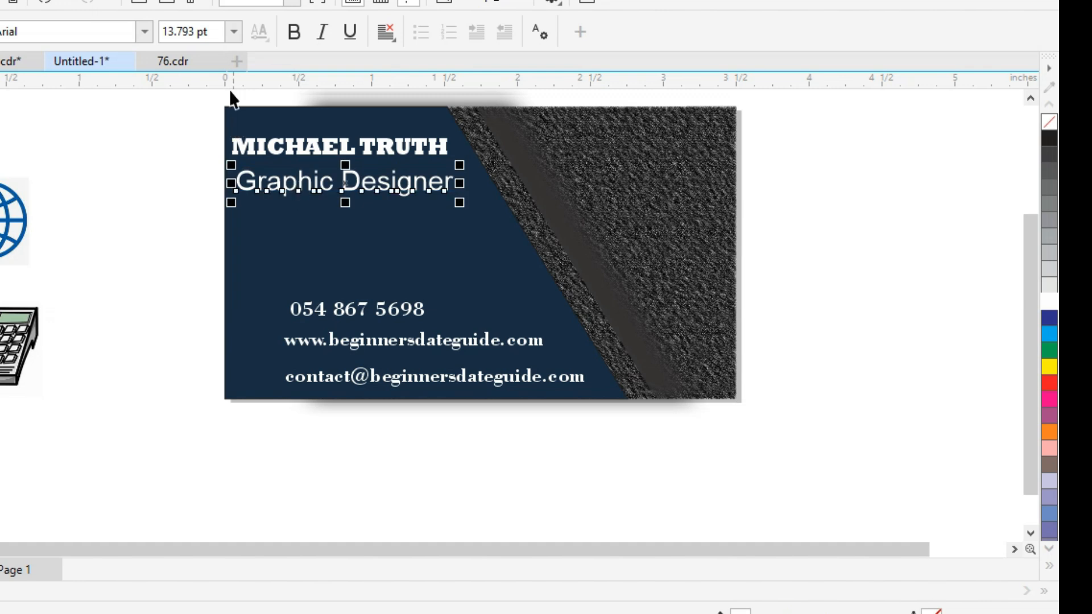
key(ctrl+shift+p)
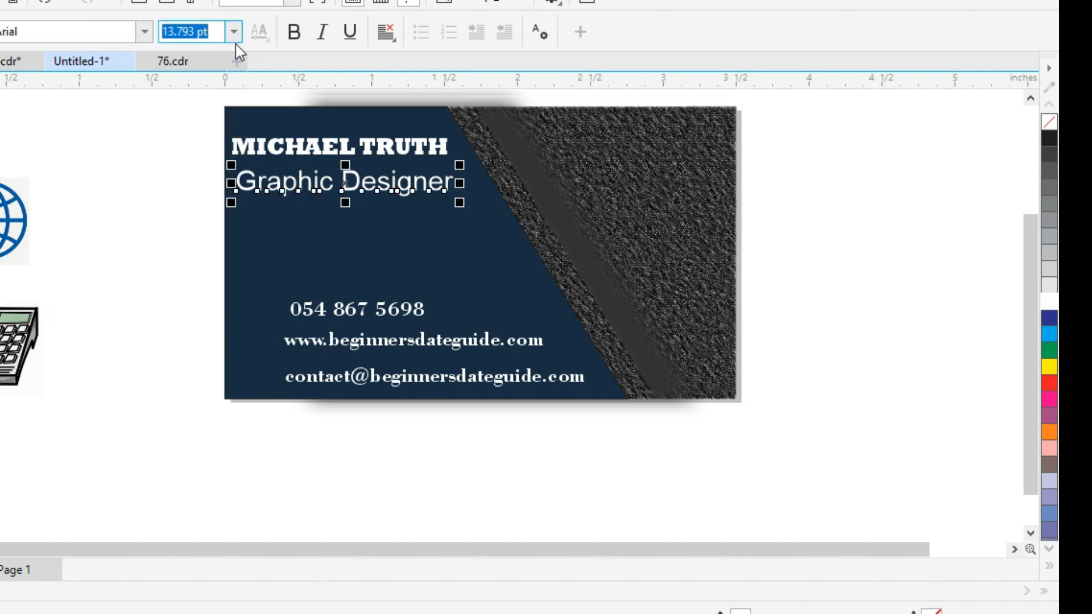
click(234, 36)
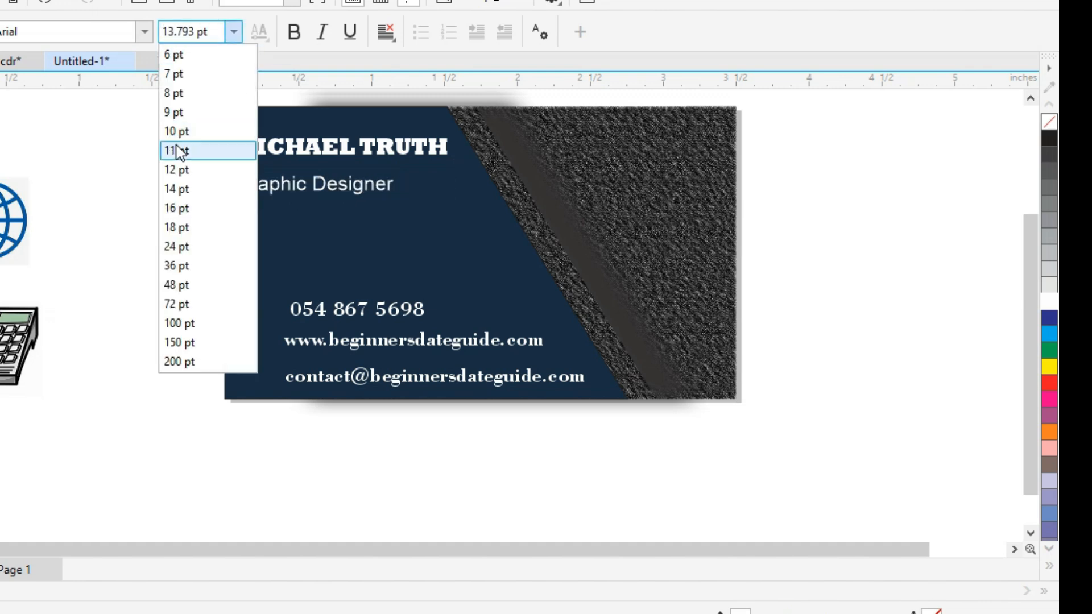
click(177, 131)
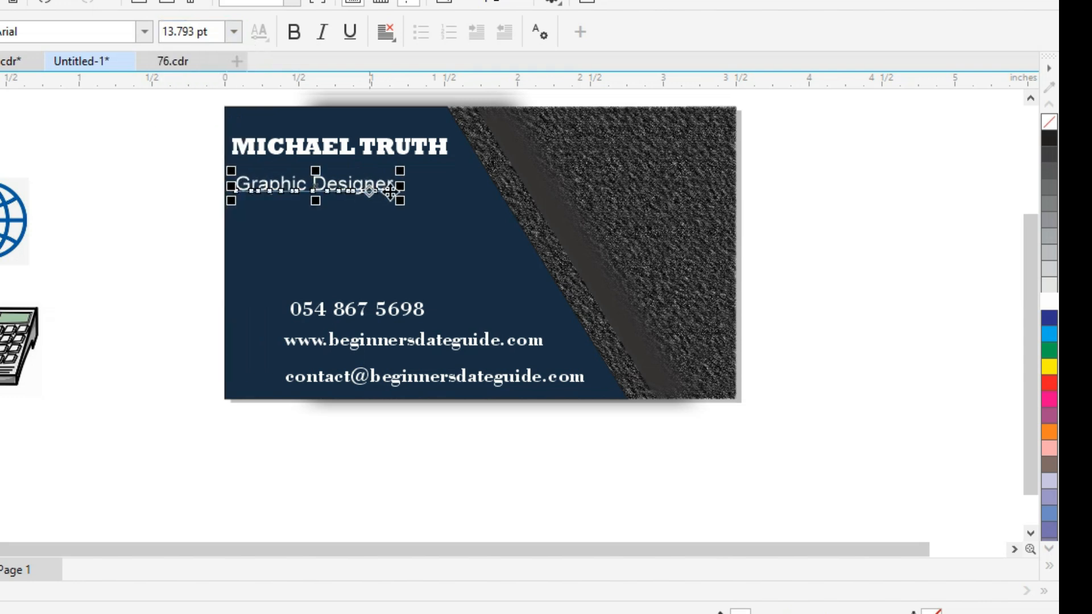
drag(400, 202, 446, 227)
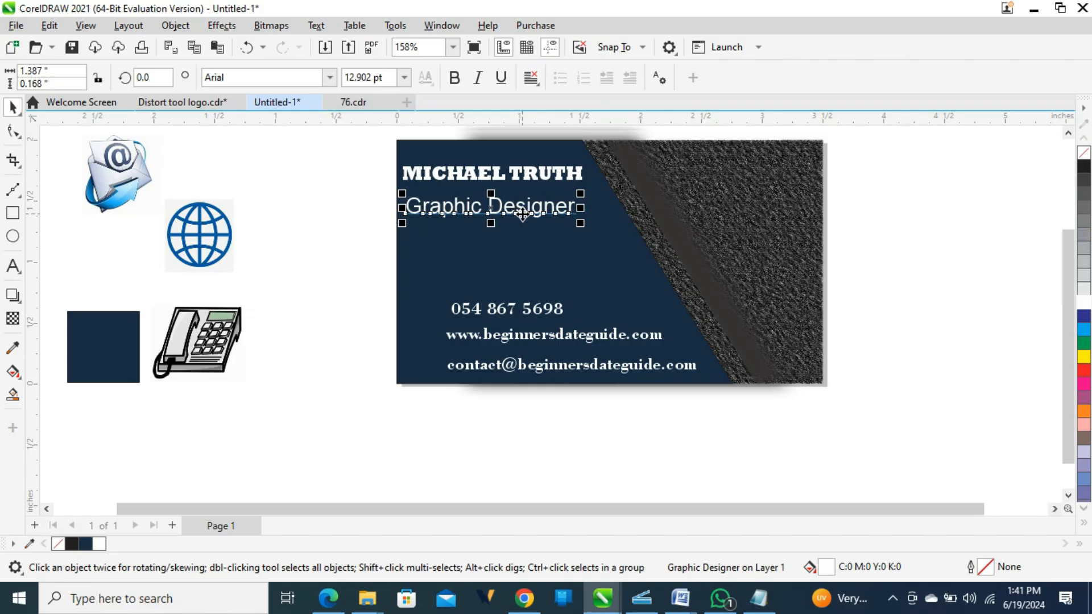
drag(527, 211, 528, 207)
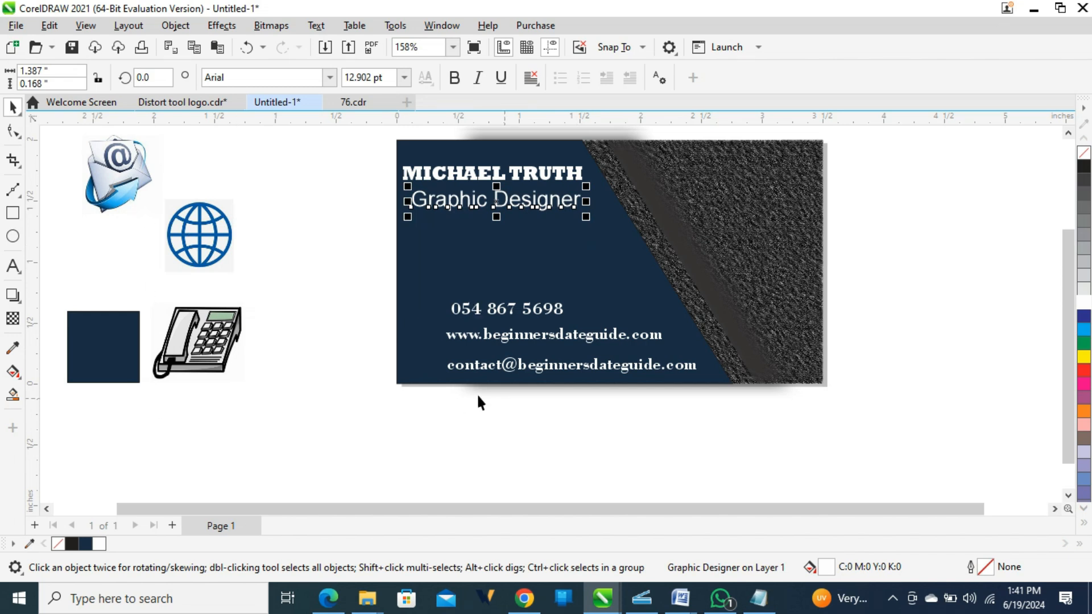
Move the telephone picture onto the card and trace it as a Logo outline.
click(209, 338)
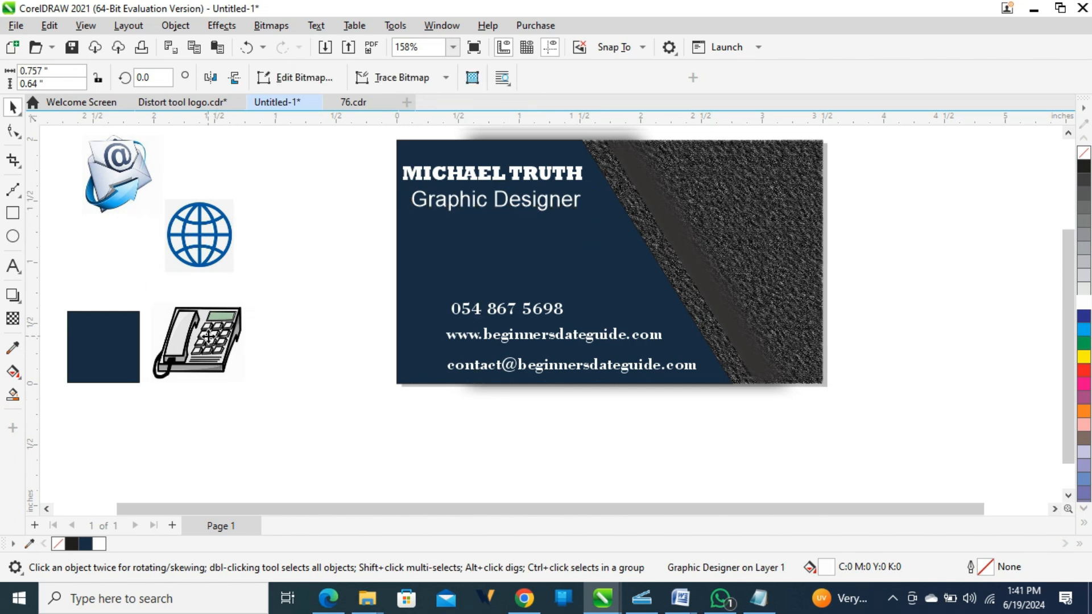
drag(228, 334, 481, 270)
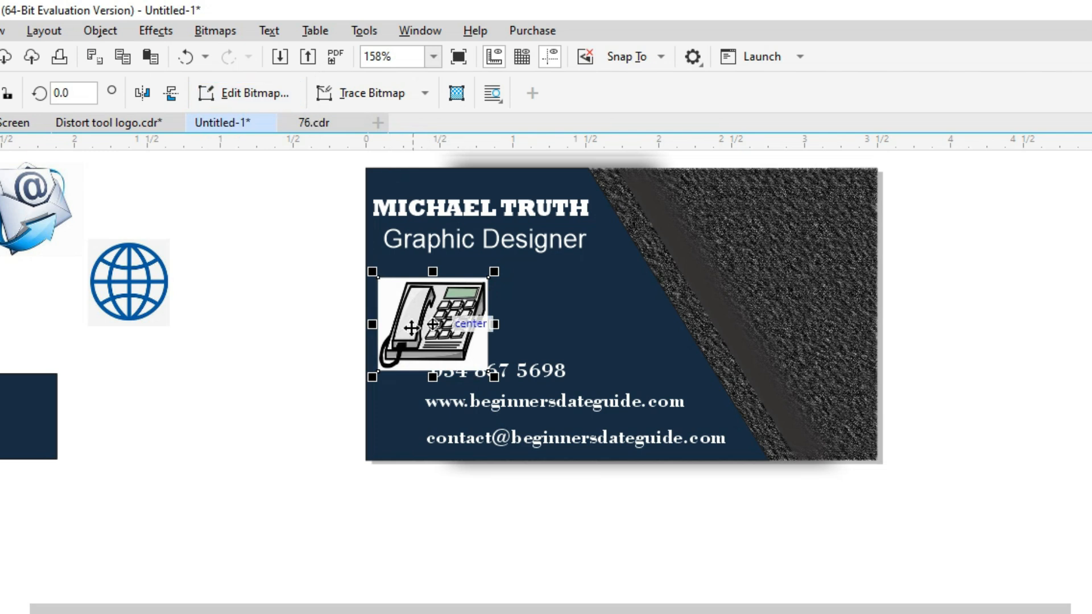
click(425, 94)
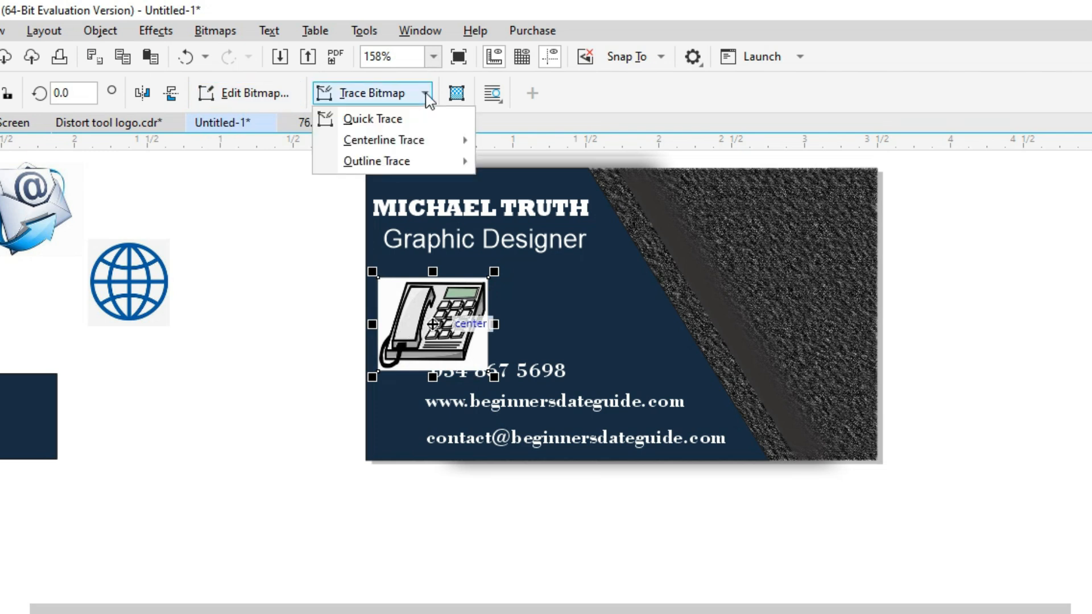
mouse_move(397, 166)
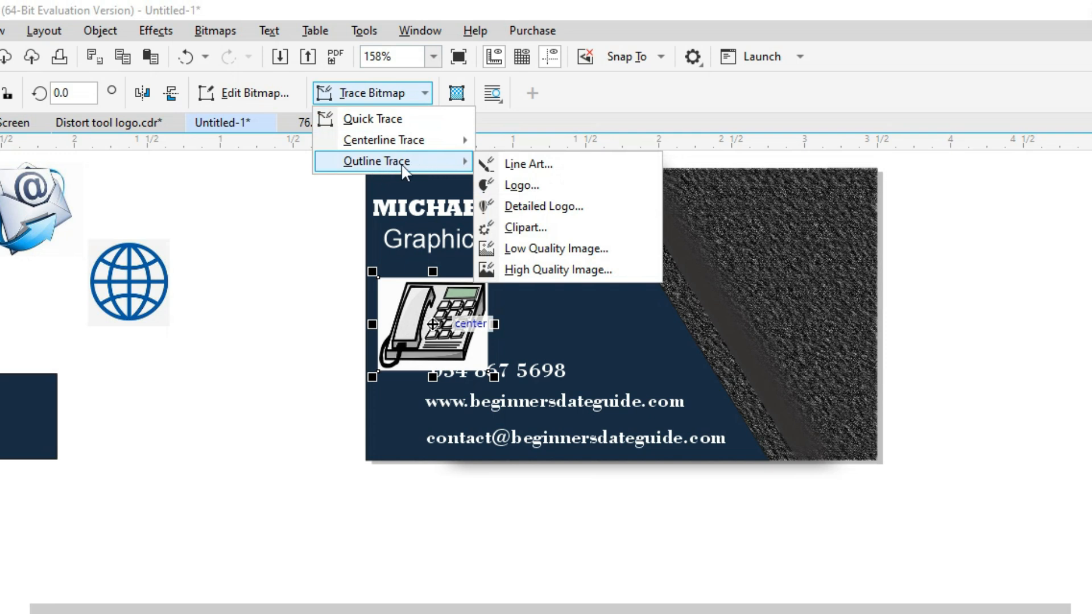
click(505, 186)
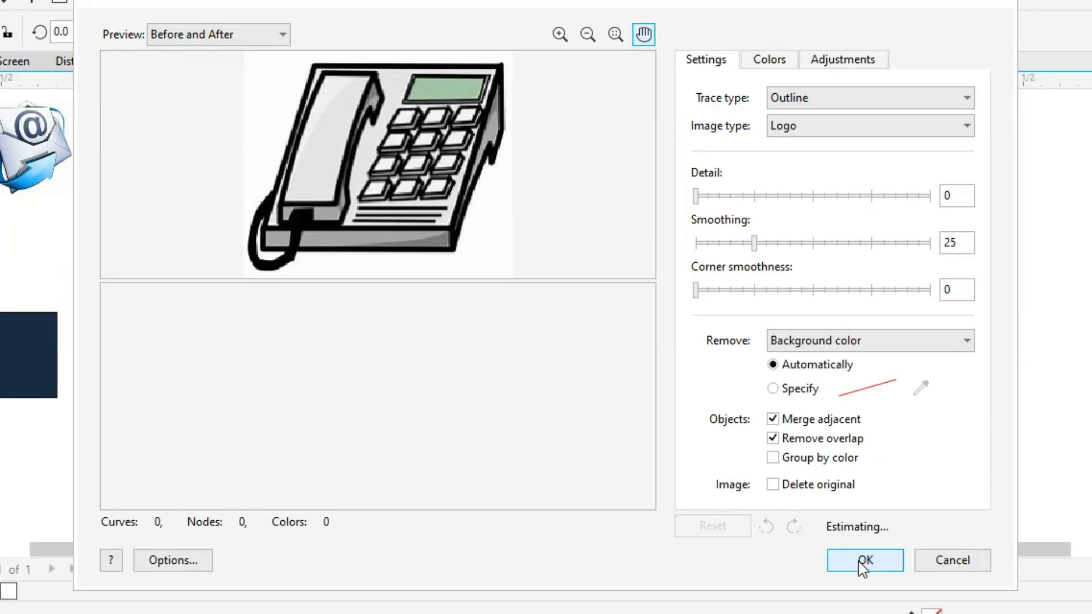
click(859, 561)
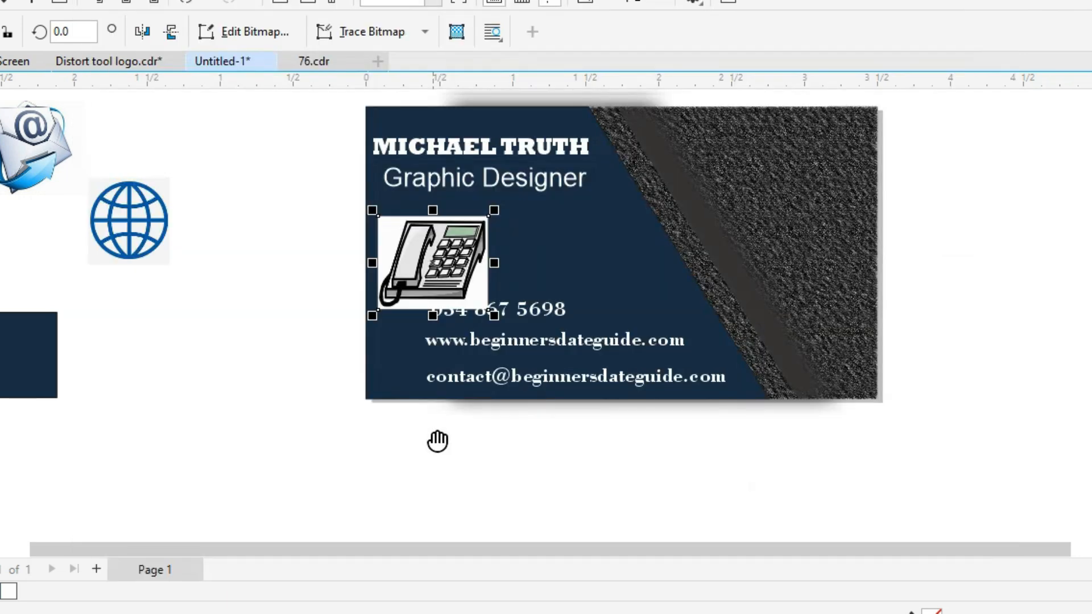
Swap the original phone picture for the traced icon beside the phone number, and add the envelope picture.
drag(414, 258, 265, 342)
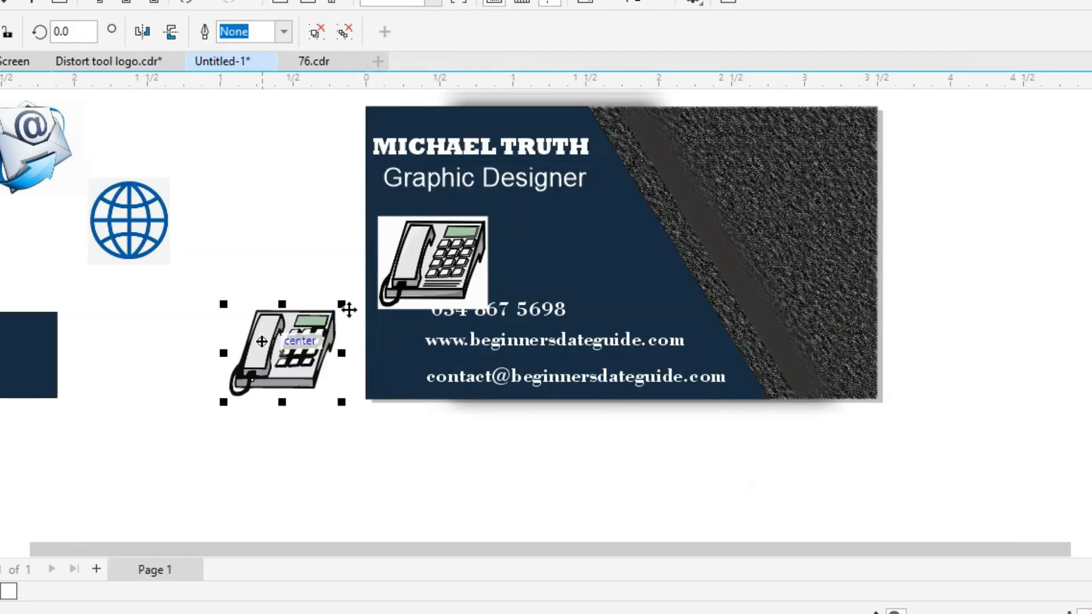
click(471, 245)
key(Delete)
mouse_move(286, 358)
mouse_down()
mouse_move(418, 288)
mouse_move(418, 302)
mouse_up()
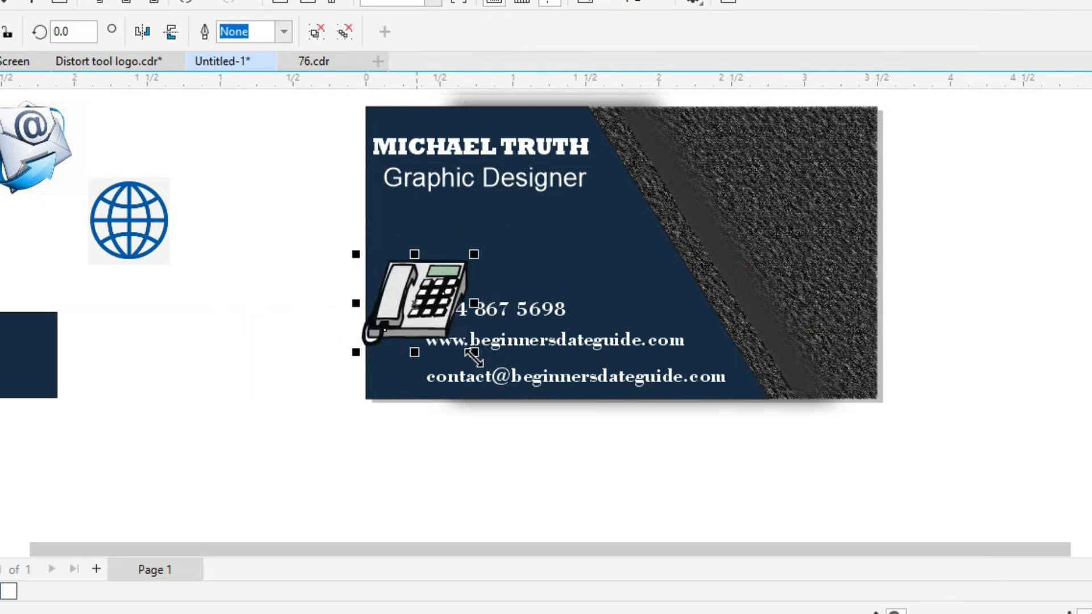
mouse_move(25, 141)
mouse_down()
mouse_move(565, 230)
mouse_move(586, 249)
mouse_up()
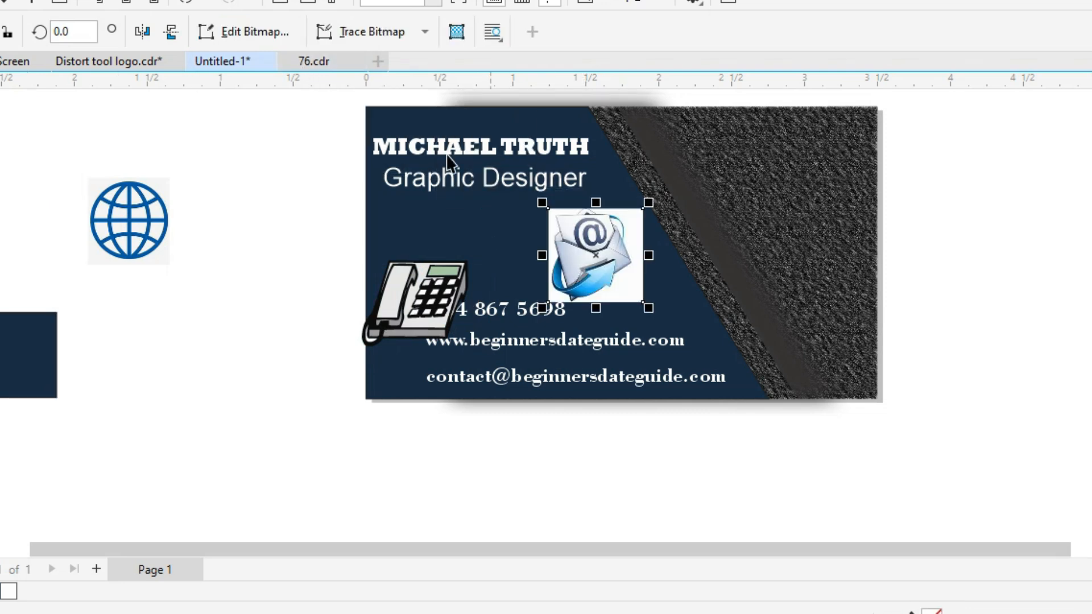
Trace the envelope bitmap with Outline Trace > Logo and accept the result.
click(425, 32)
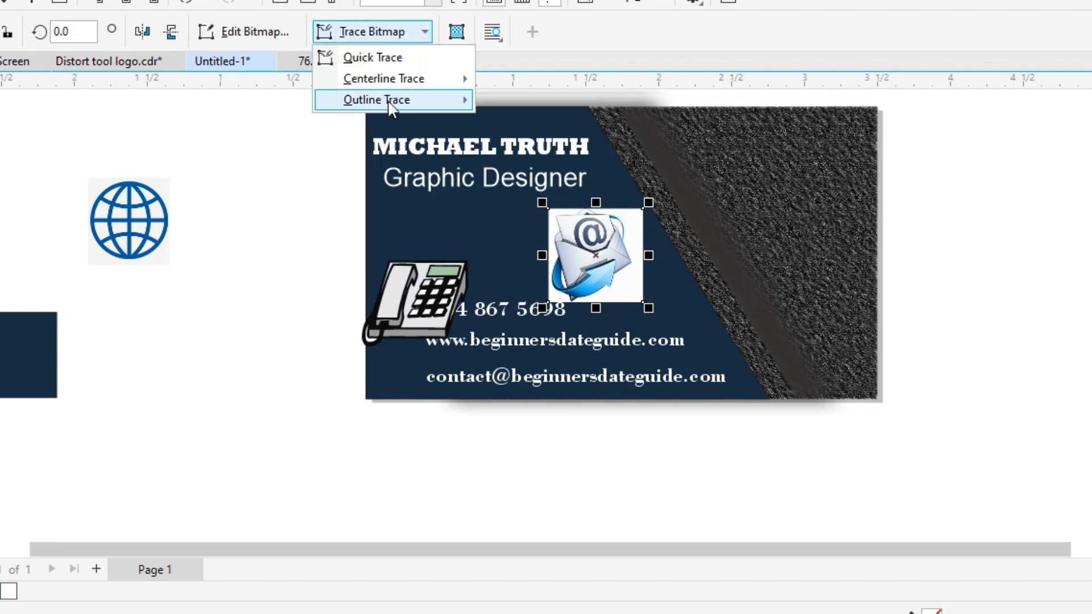
mouse_move(392, 104)
click(555, 124)
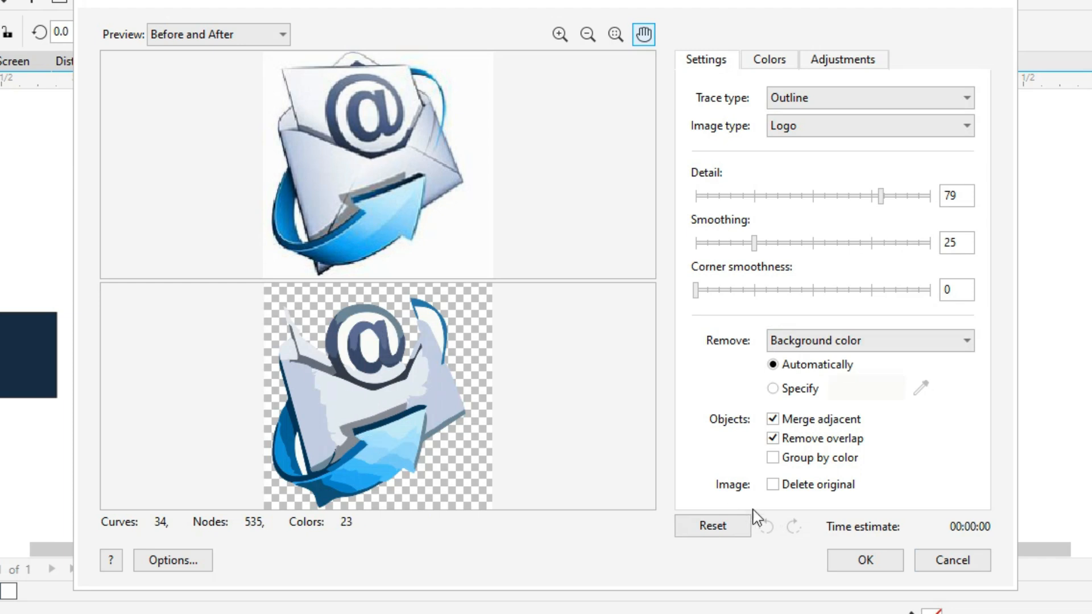
click(875, 560)
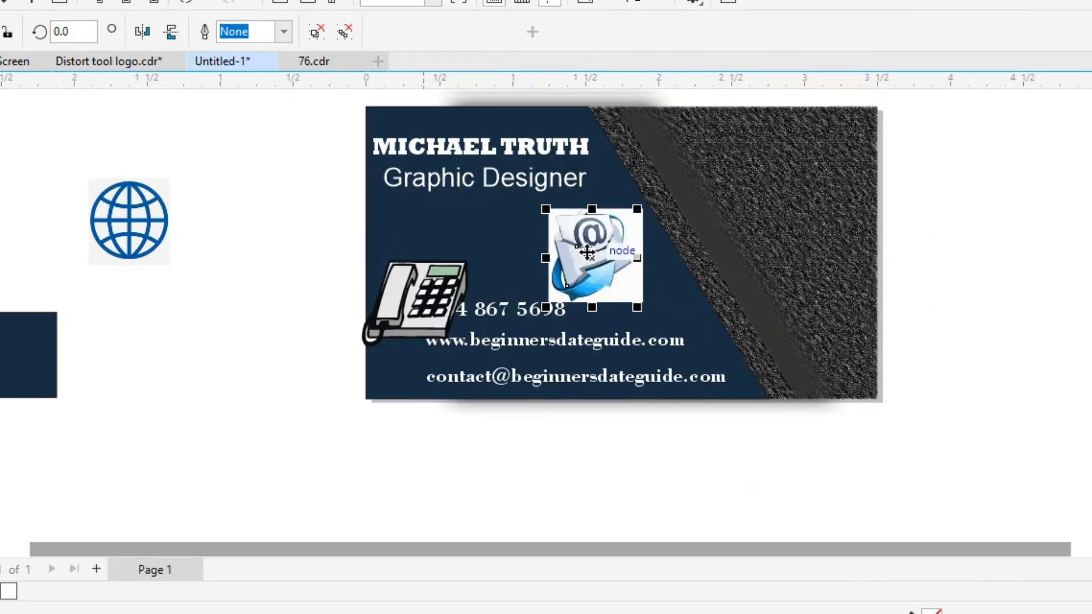
Delete the original envelope bitmap, place the traced envelope on the card, and bring the globe beside it.
drag(948, 260, 949, 258)
click(606, 248)
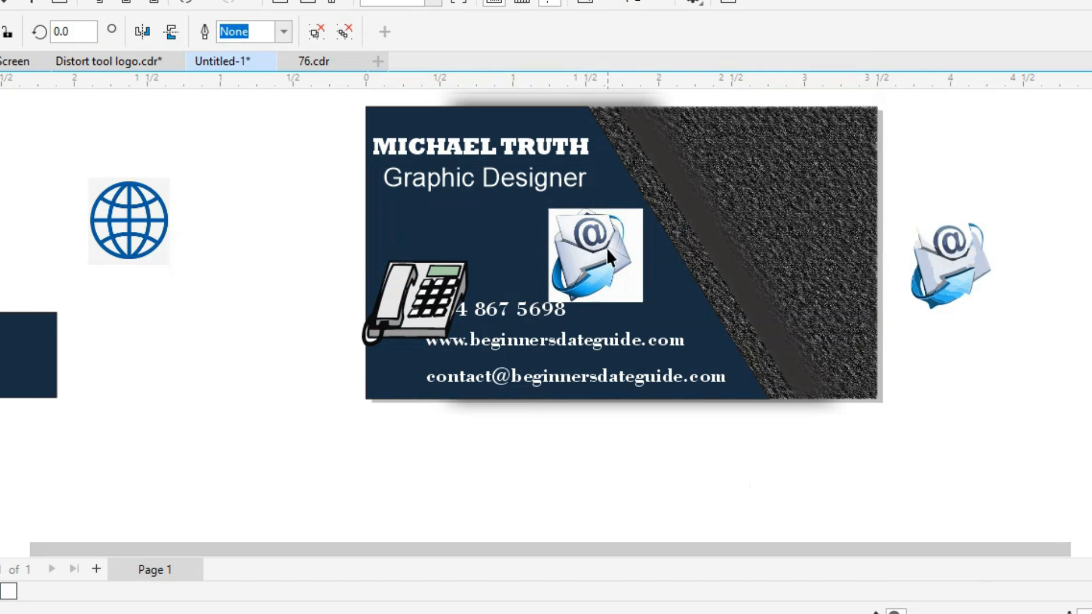
key(Delete)
mouse_move(947, 271)
mouse_down()
mouse_move(533, 233)
mouse_move(463, 337)
mouse_move(570, 253)
mouse_up()
drag(142, 239, 663, 288)
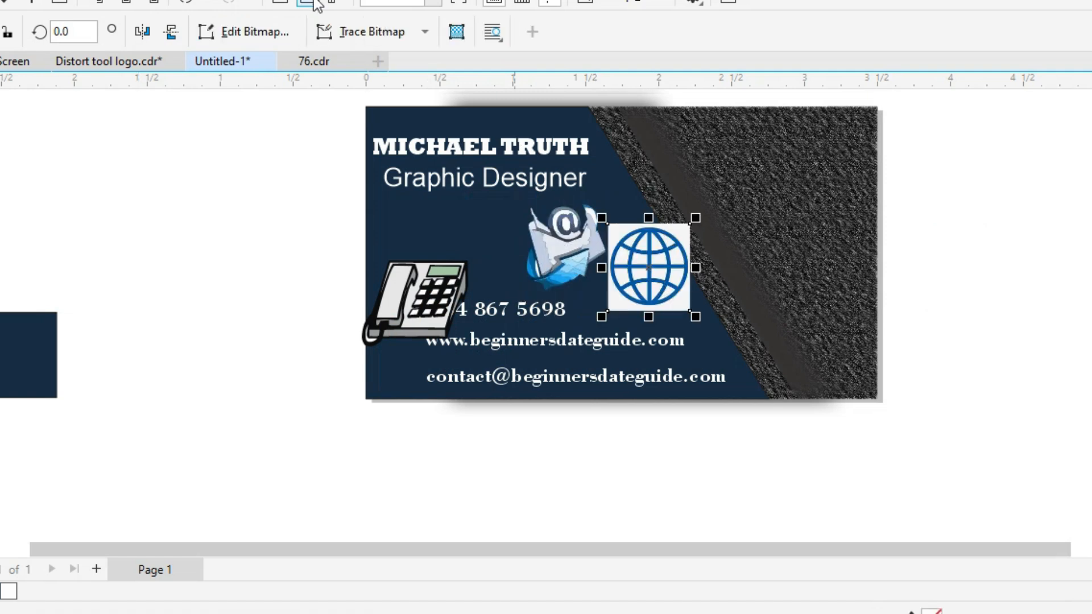
Trace the globe bitmap as a Logo outline, move it onto the dark texture, and delete the original.
click(424, 32)
mouse_move(392, 102)
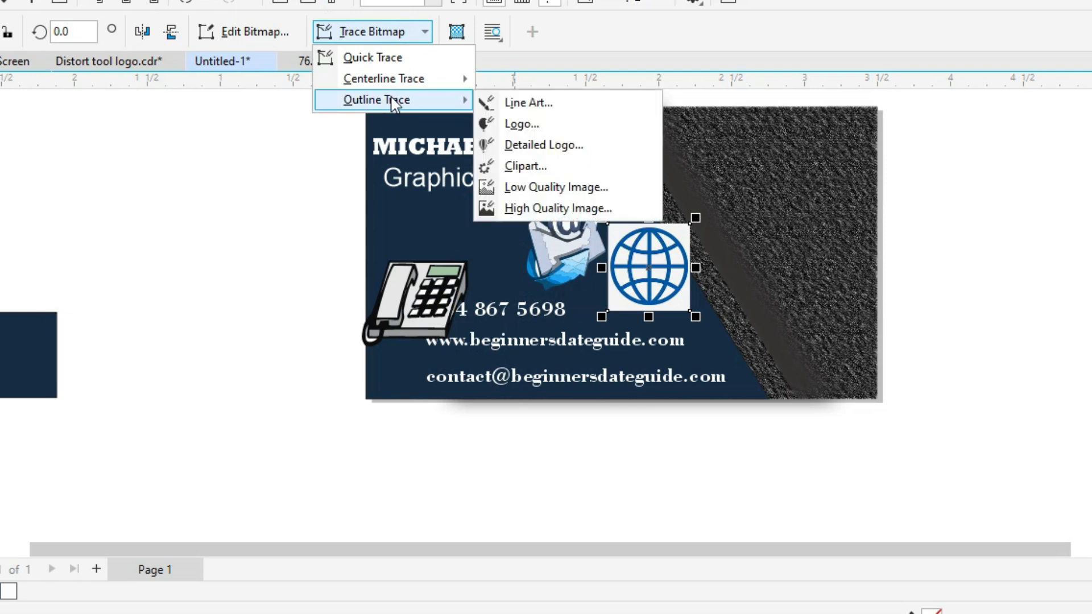
click(563, 123)
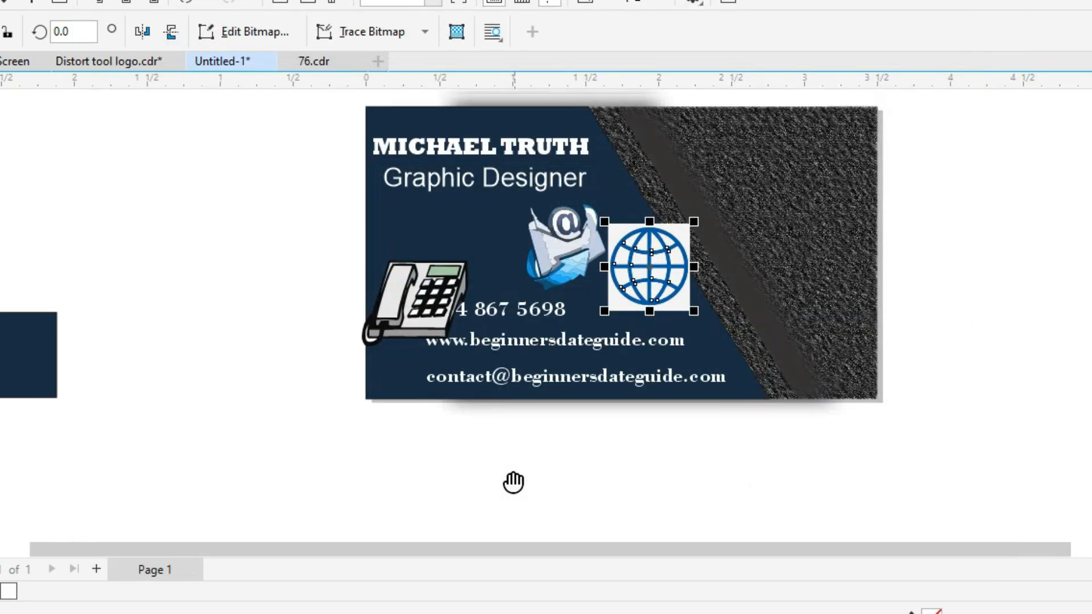
drag(648, 257, 779, 254)
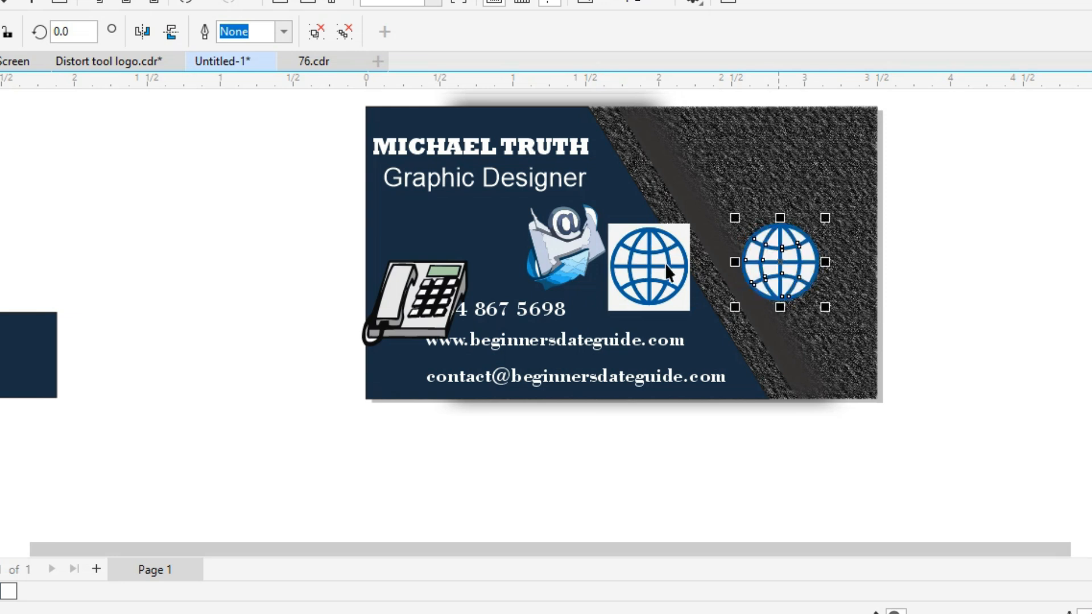
click(659, 267)
key(Delete)
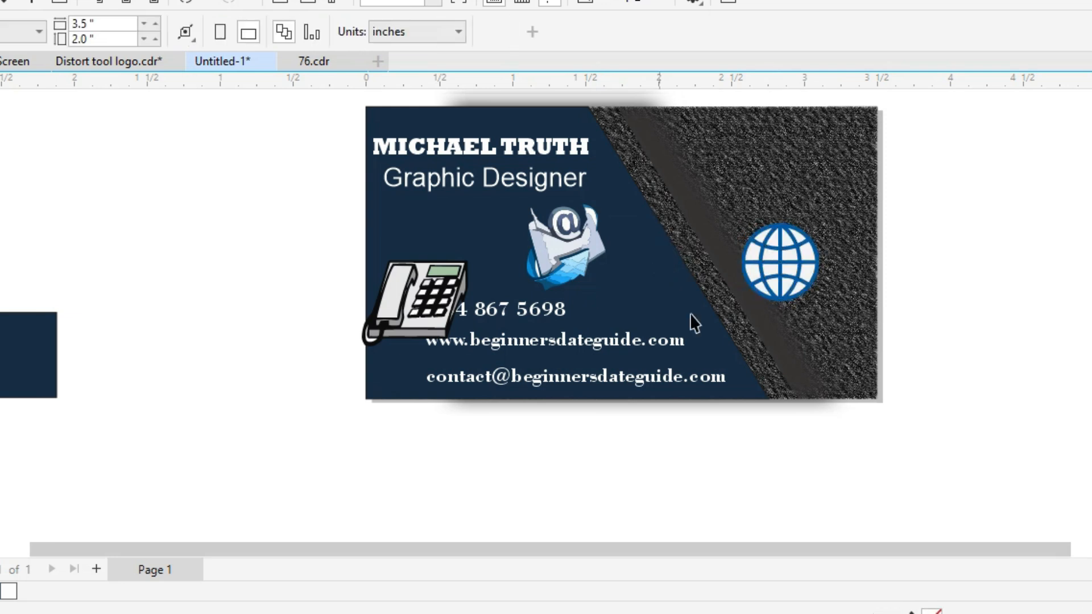
Check the traced globe's separate pieces and marquee-select all of them.
click(794, 256)
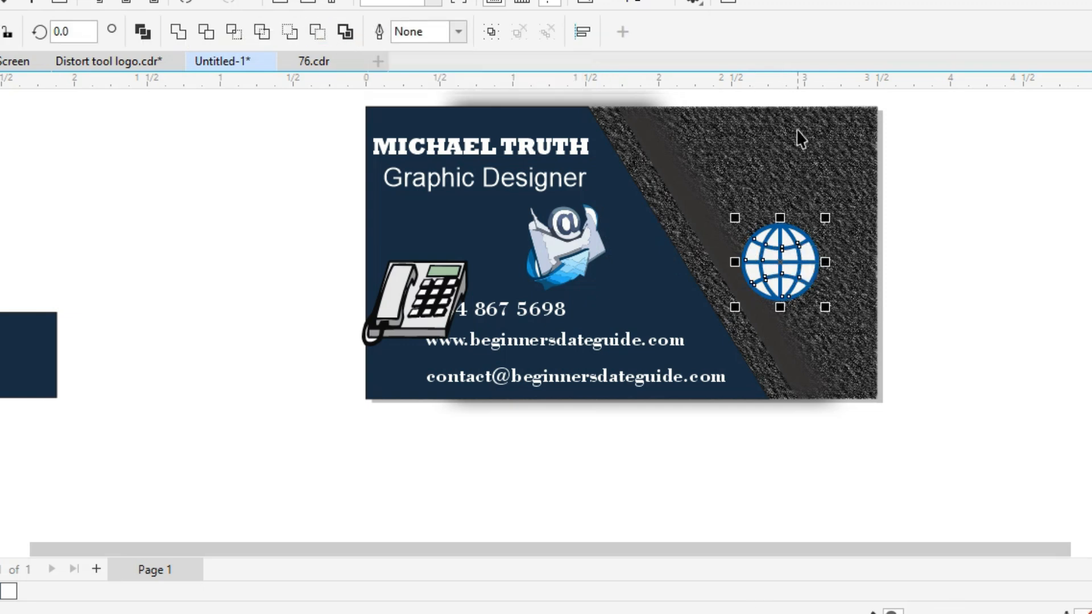
key(Escape)
click(793, 258)
key(Escape)
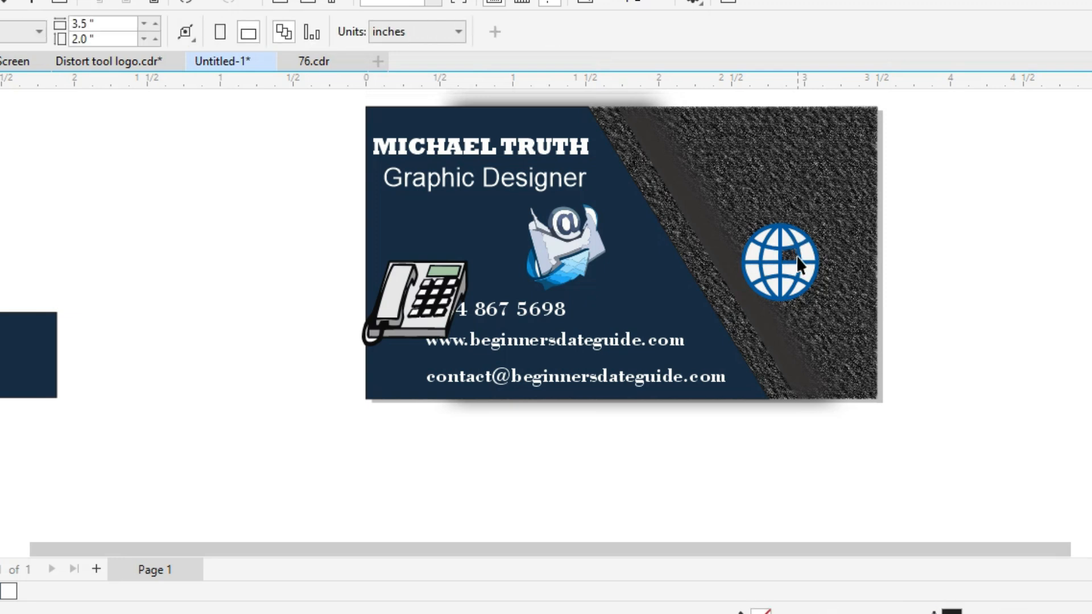
click(807, 257)
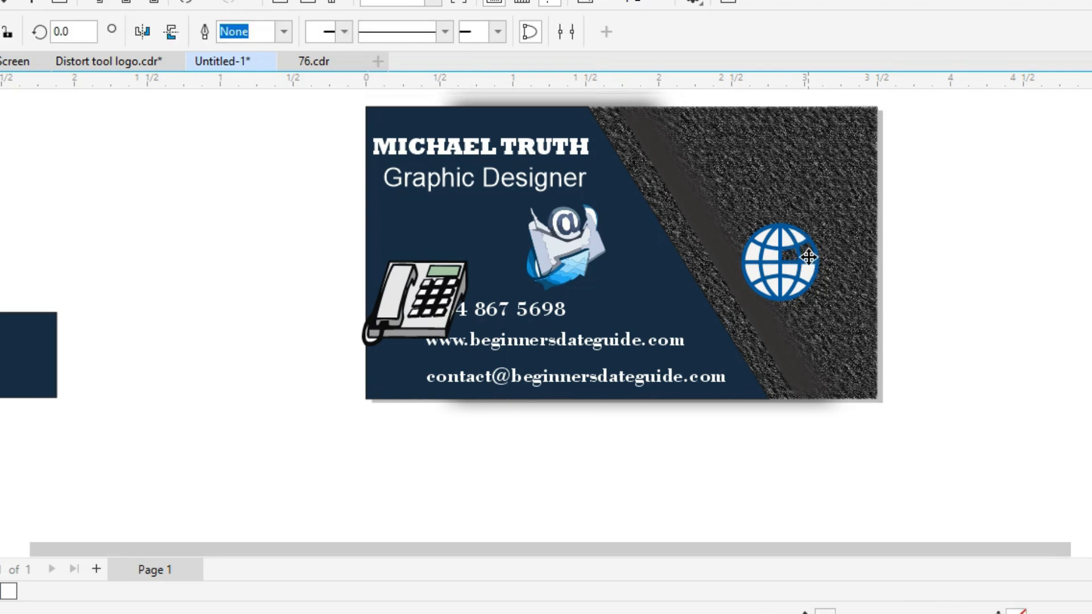
key(Escape)
click(808, 257)
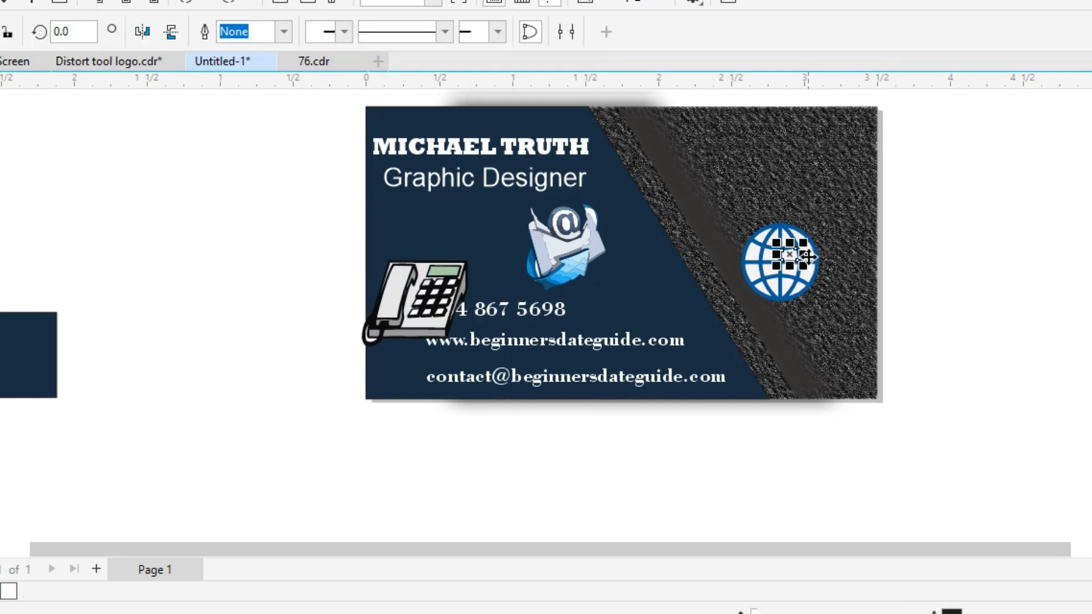
drag(942, 330, 738, 199)
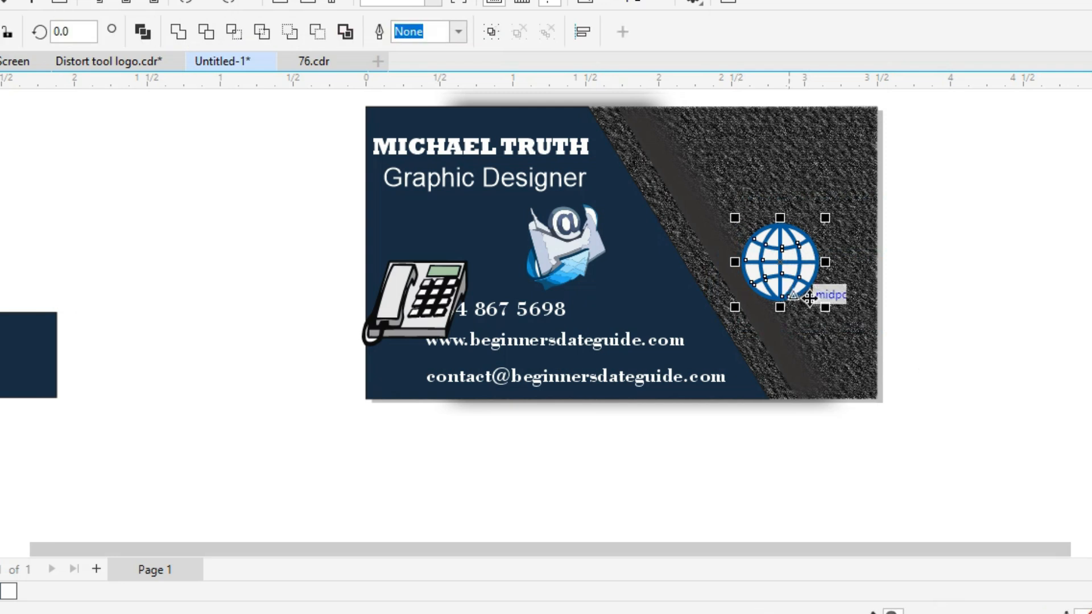
click(440, 290)
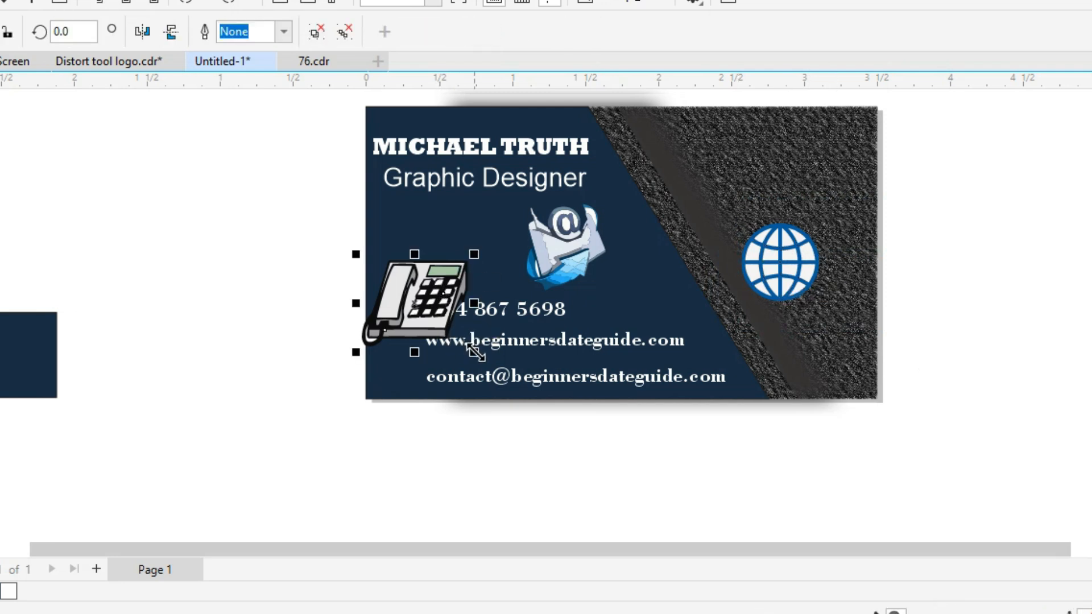
Move the envelope below the phone, group the globe's pieces, and place the globe under the envelope.
drag(562, 241, 405, 388)
drag(771, 275, 389, 517)
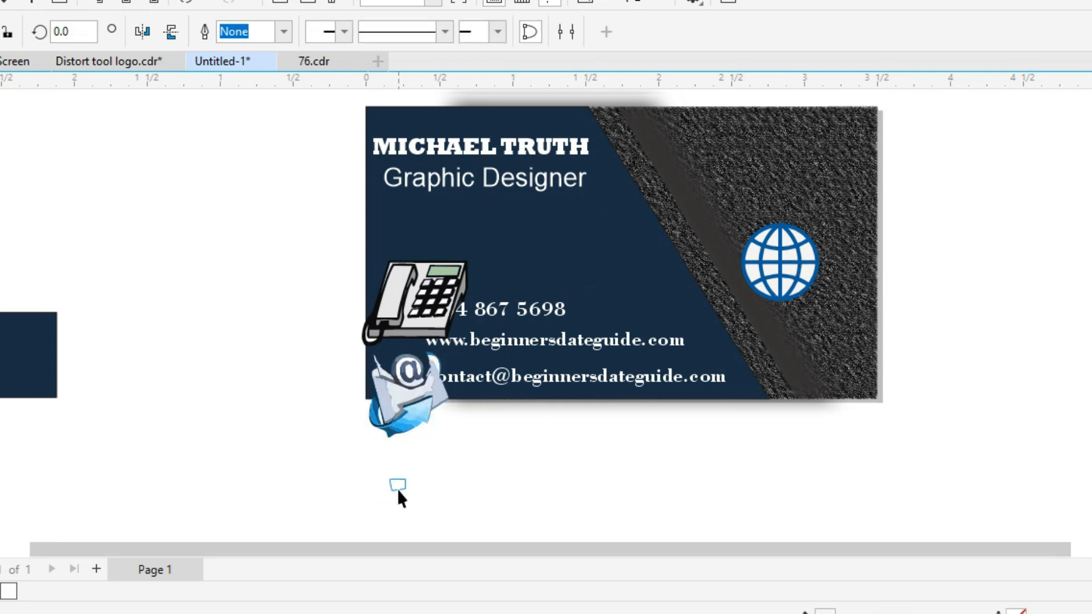
key(ctrl+z)
drag(902, 342, 739, 202)
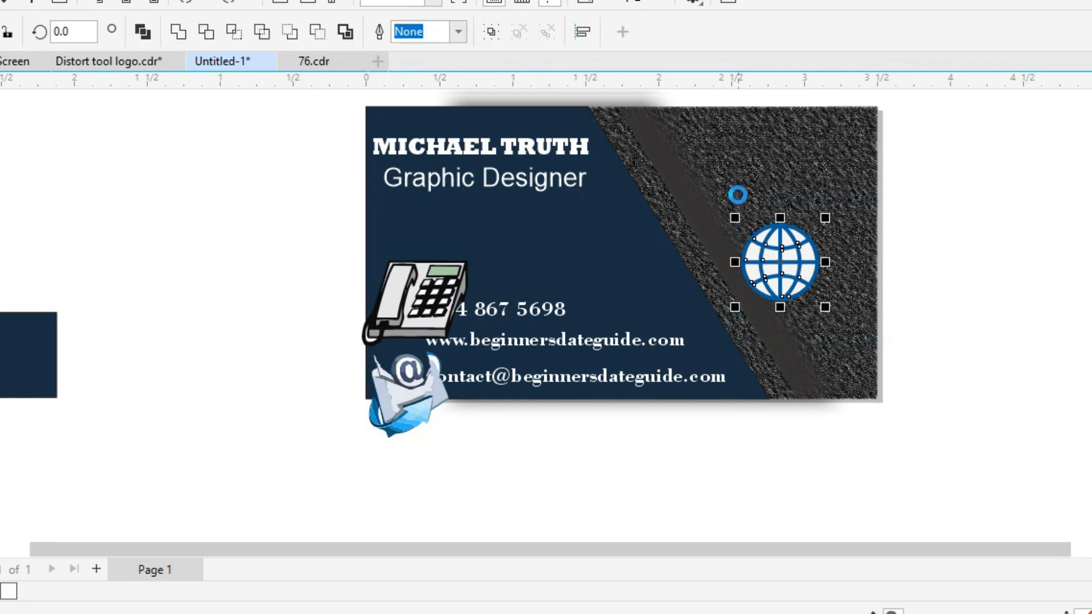
key(ctrl+g)
drag(774, 248, 398, 471)
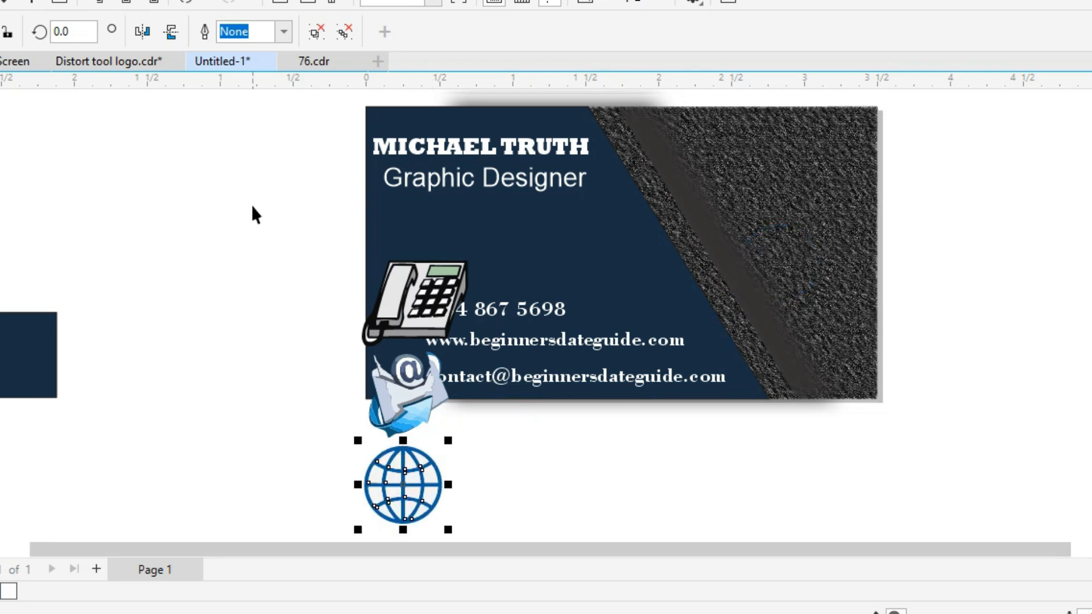
Shrink the phone, envelope and globe icons together and move them beside the contact lines.
drag(268, 239, 464, 524)
drag(456, 453, 442, 417)
key(ctrl+z)
click(299, 172)
drag(283, 142, 423, 381)
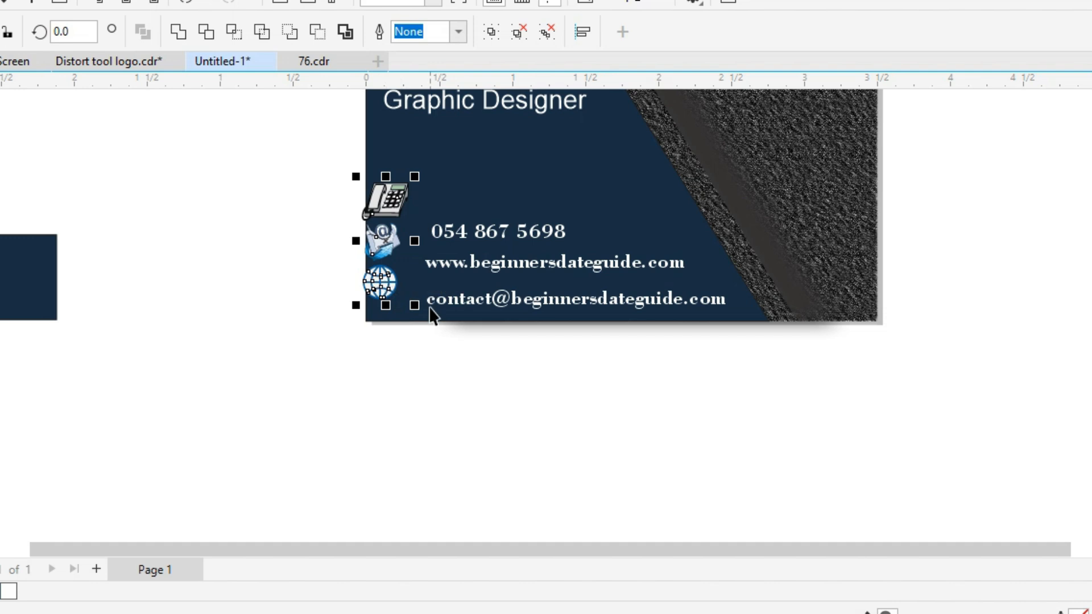
mouse_move(417, 307)
mouse_down()
mouse_move(403, 271)
mouse_move(398, 298)
mouse_up()
drag(287, 187, 726, 353)
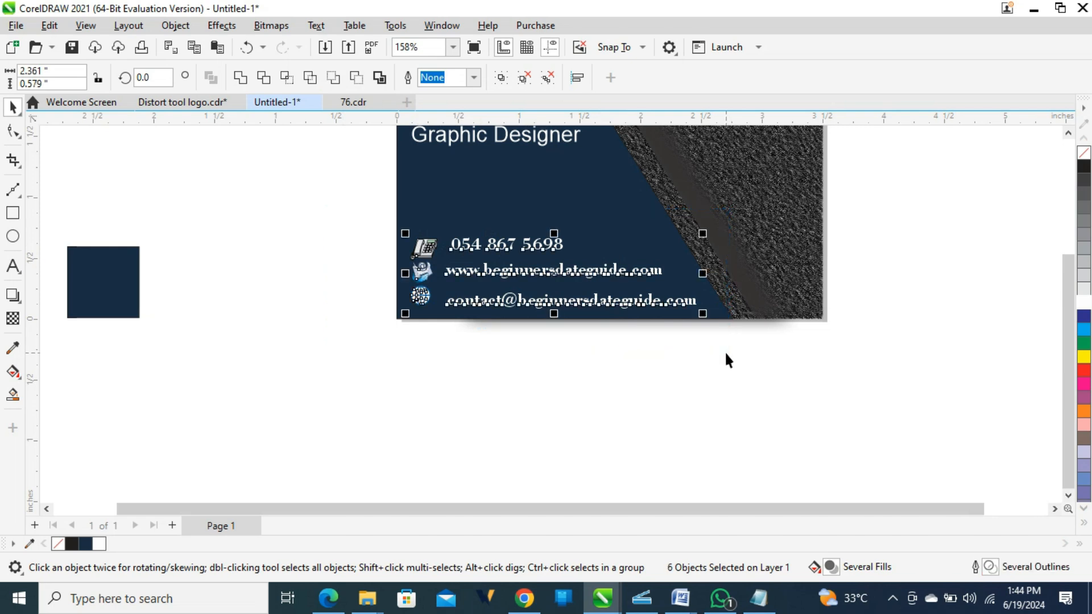
Nudge the phone icon up and shift the email, website and phone lines left beside their icons.
key(shift+F2)
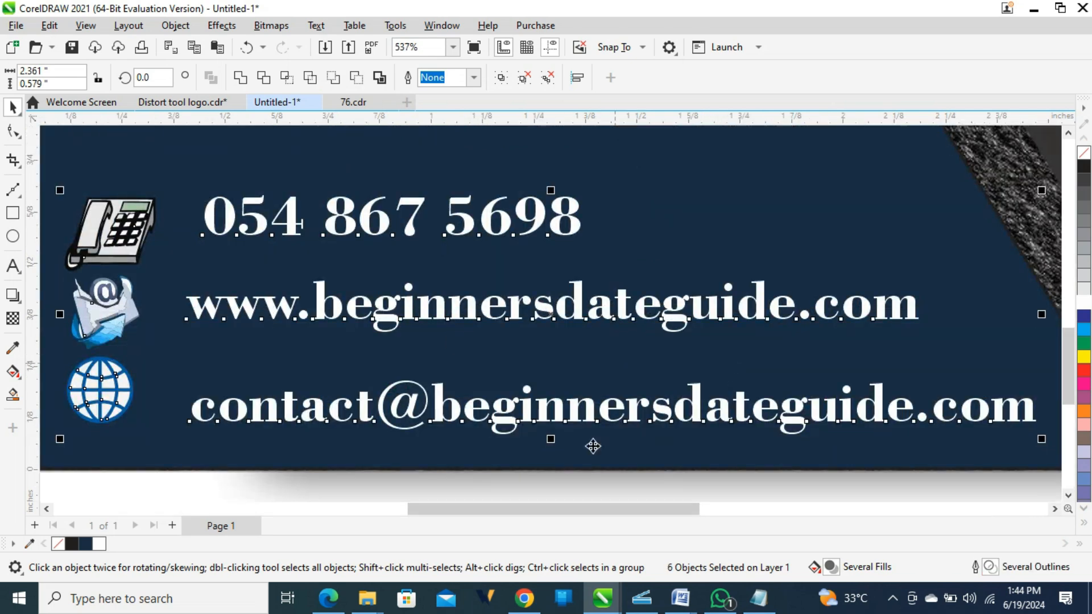
key(F3)
key(F3)
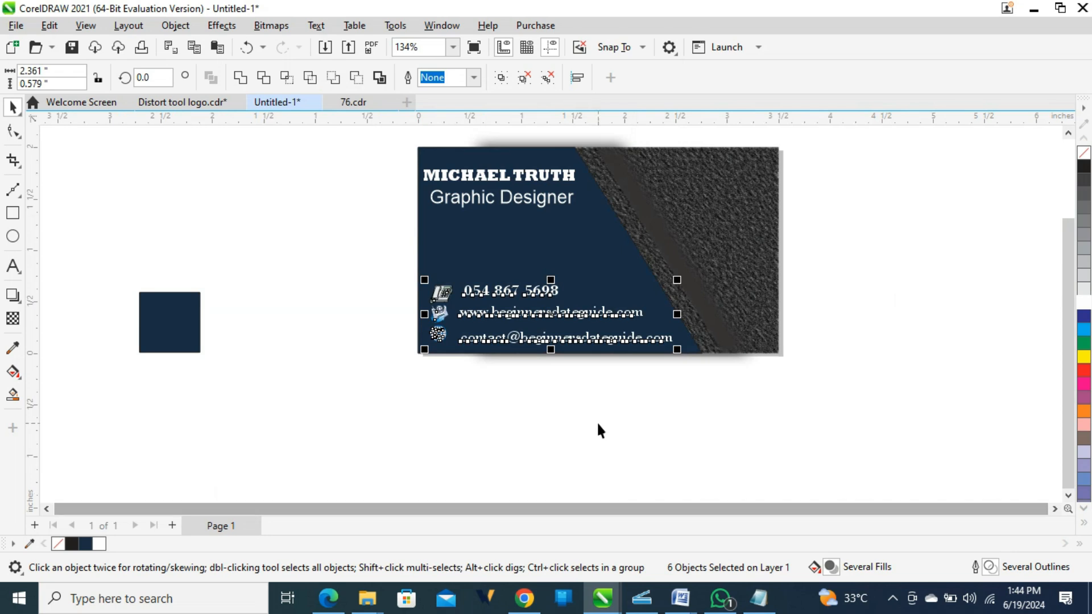
key(shift+F2)
scroll(600, 431, down, 1)
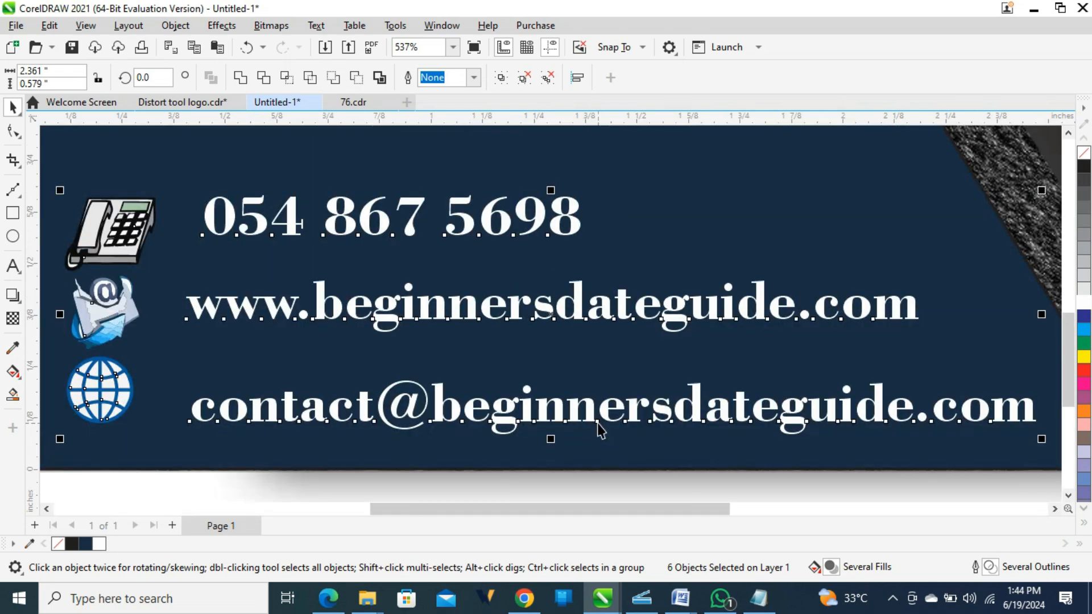
click(41, 274)
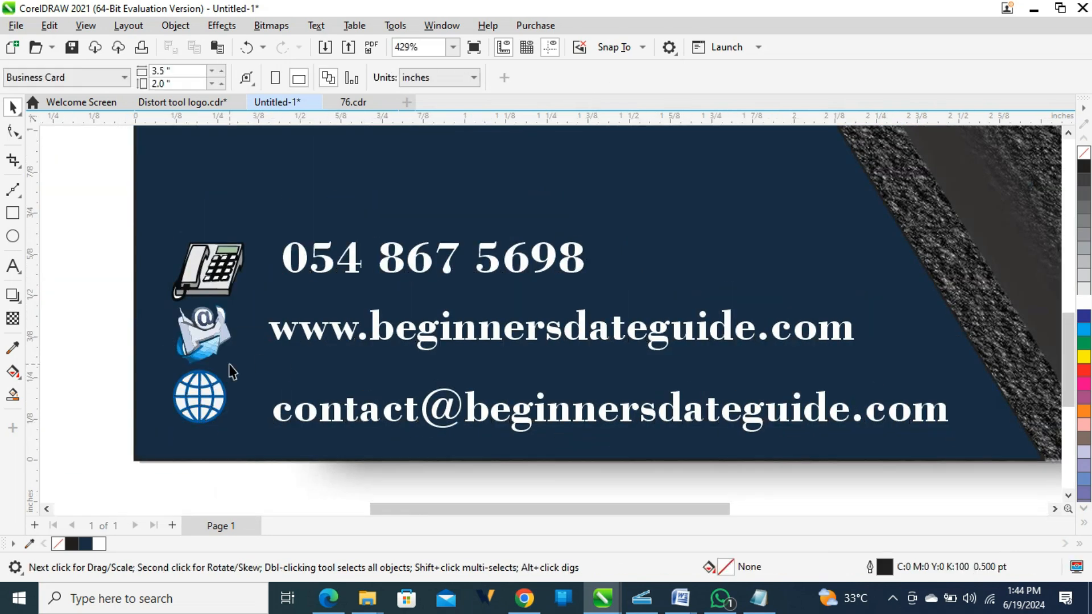
click(215, 419)
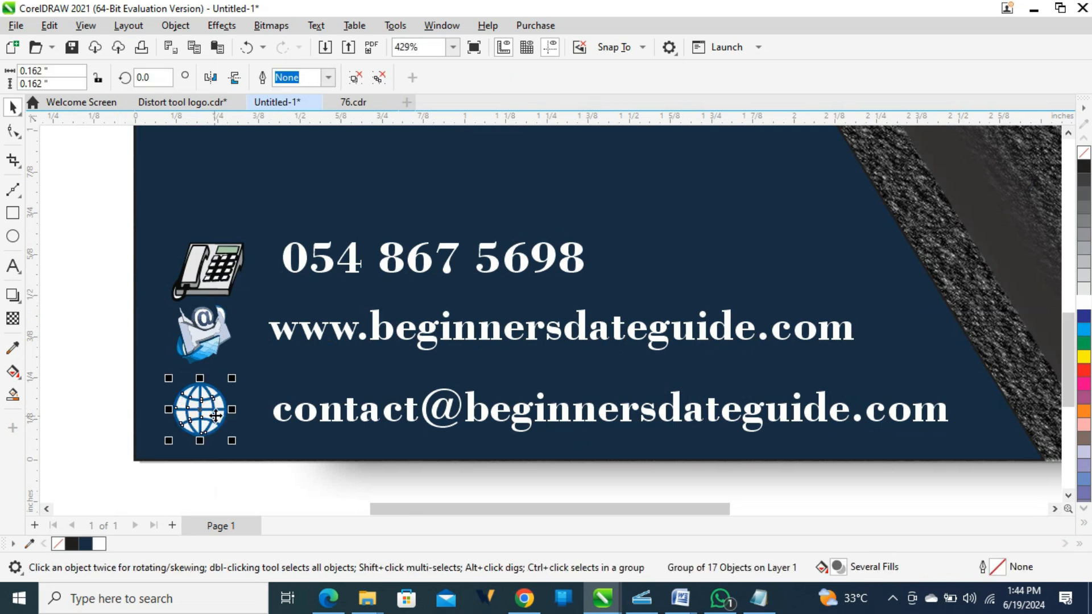
click(281, 419)
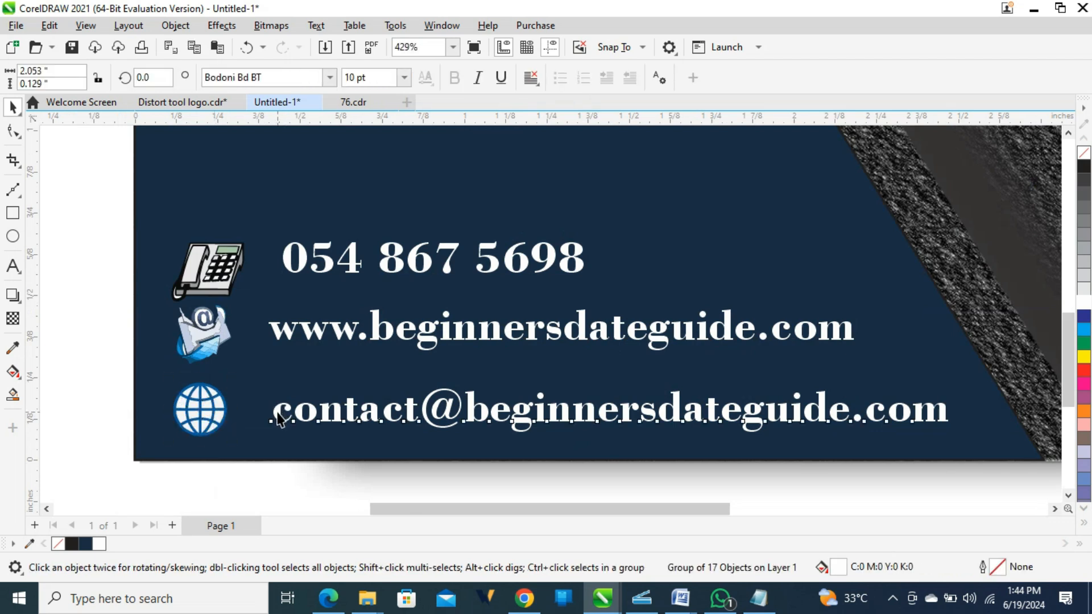
drag(268, 414, 252, 414)
click(206, 263)
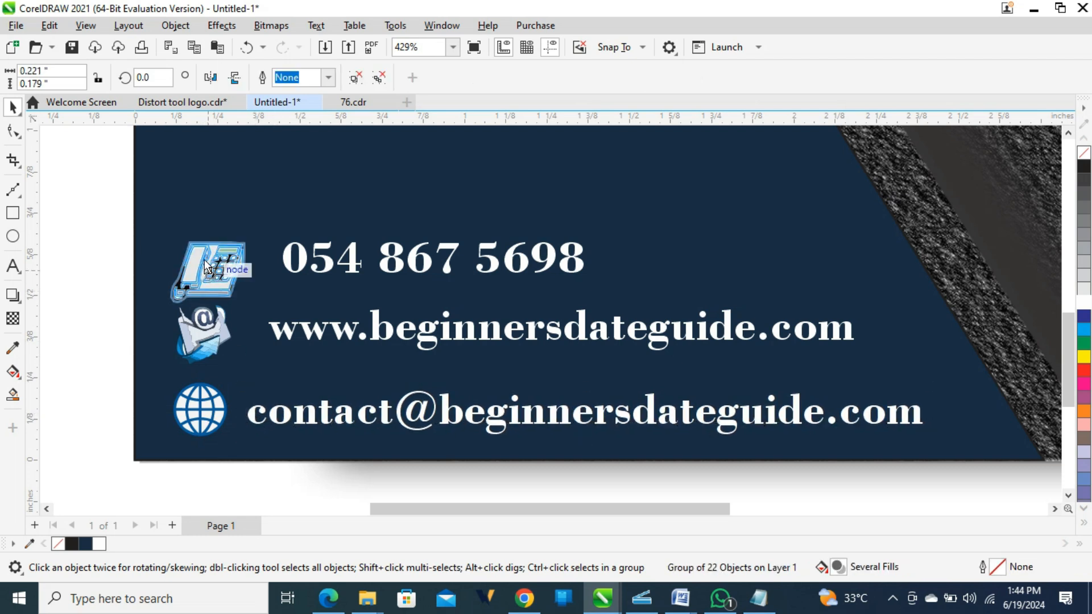
drag(204, 259, 204, 255)
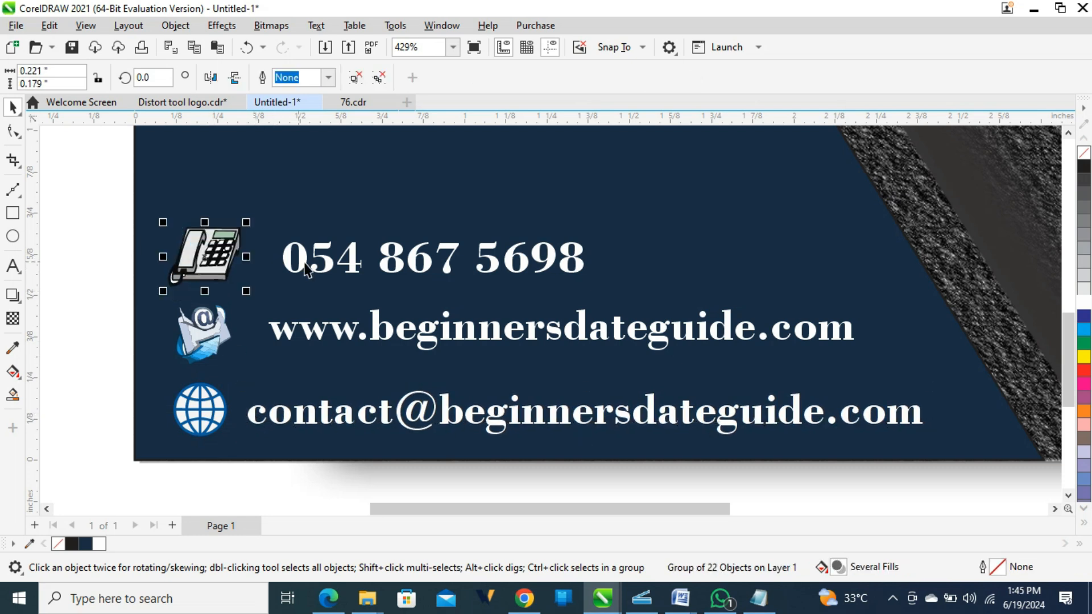
drag(290, 333, 275, 341)
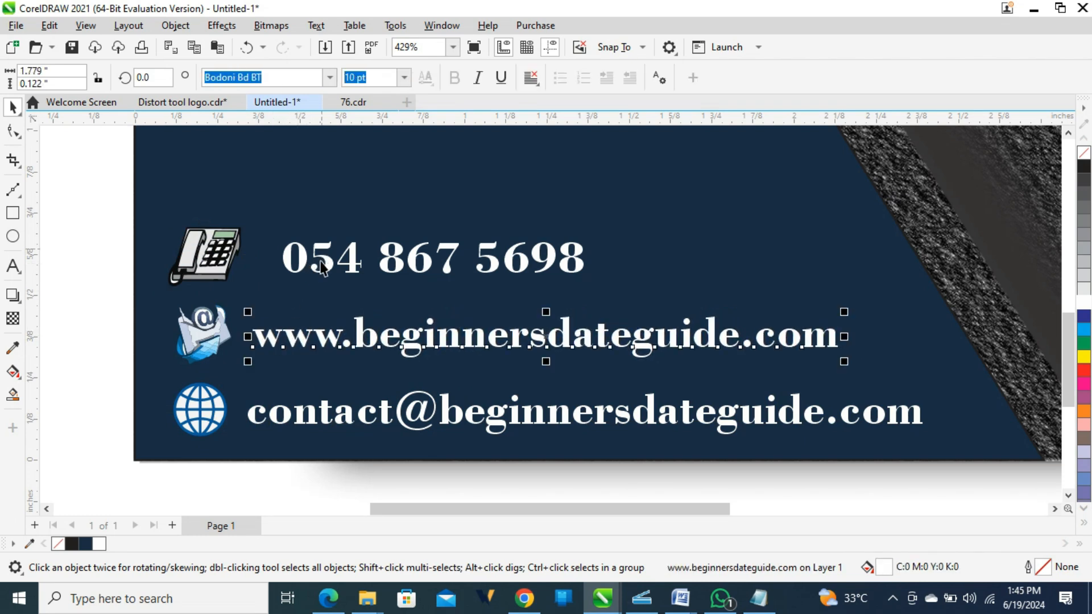
drag(327, 267, 302, 268)
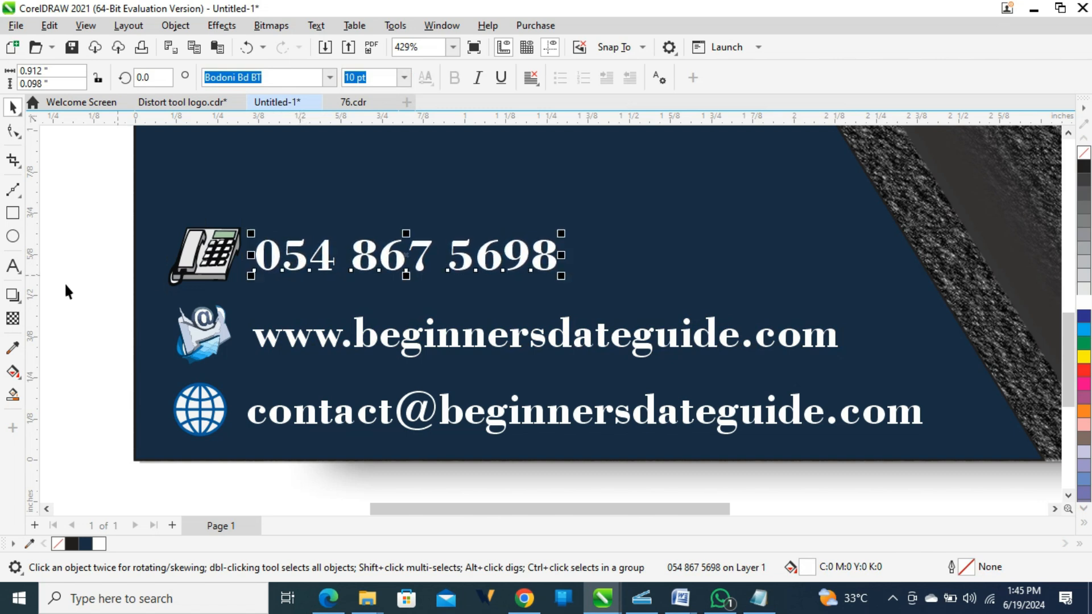
Align the email line's left edge to a temporary vertical guide, then remove the guide.
drag(38, 296, 254, 333)
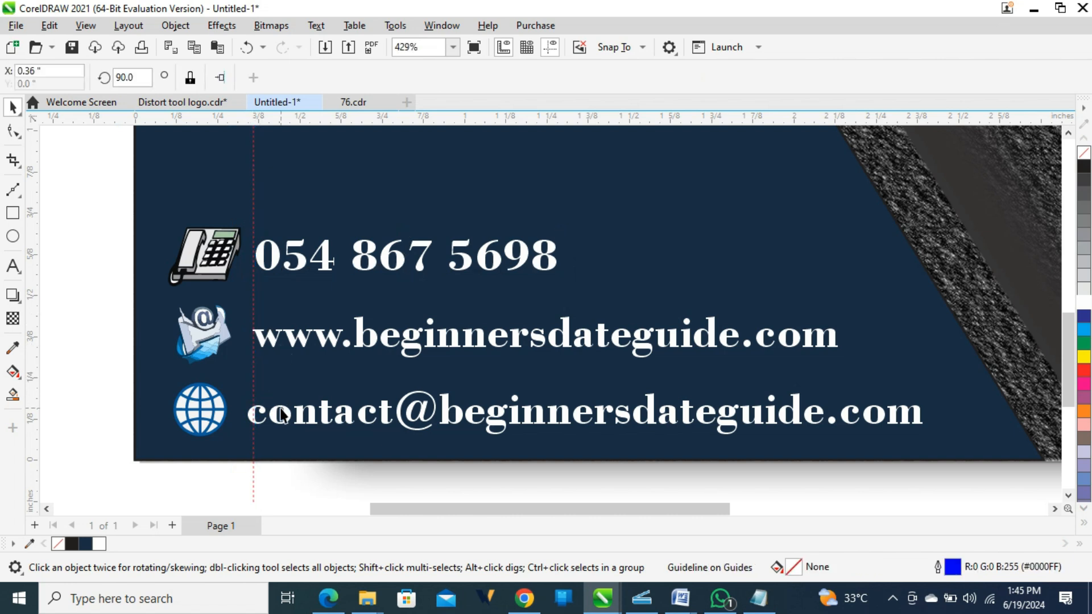
drag(282, 415, 282, 408)
click(253, 489)
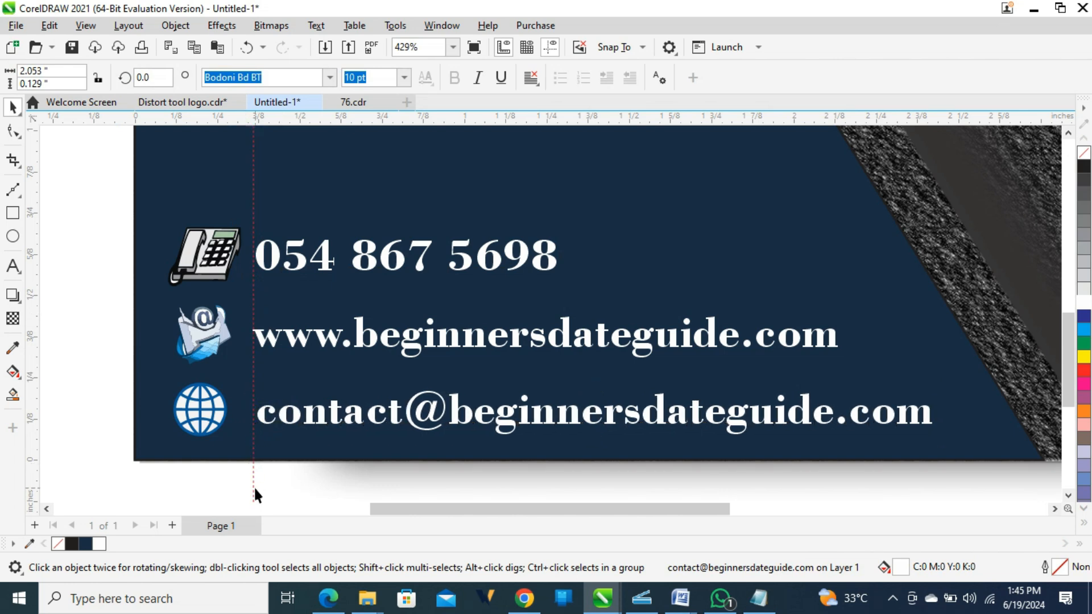
key(Delete)
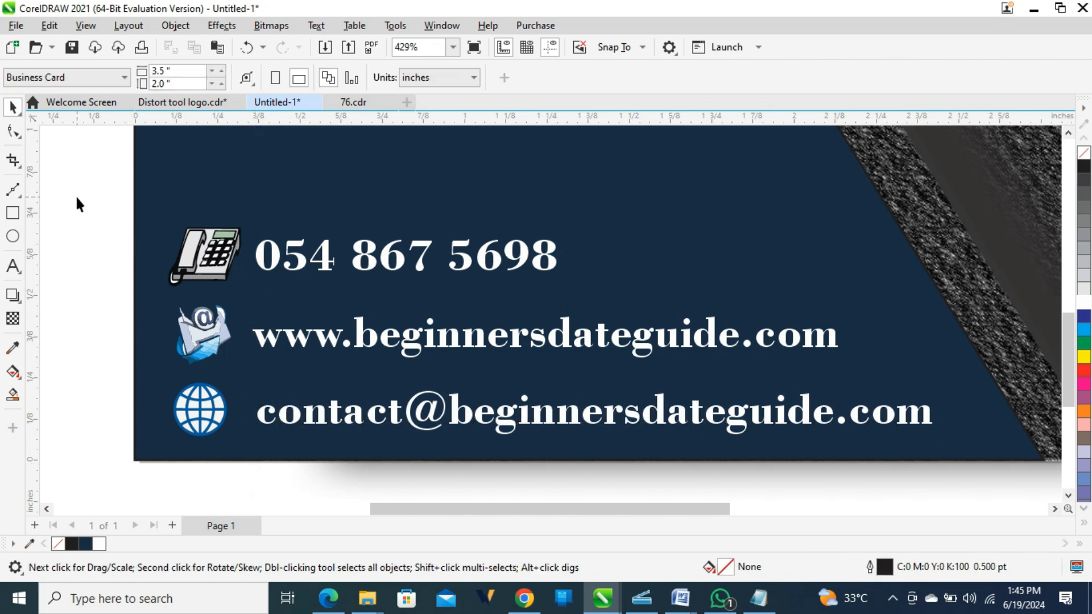
key(F4)
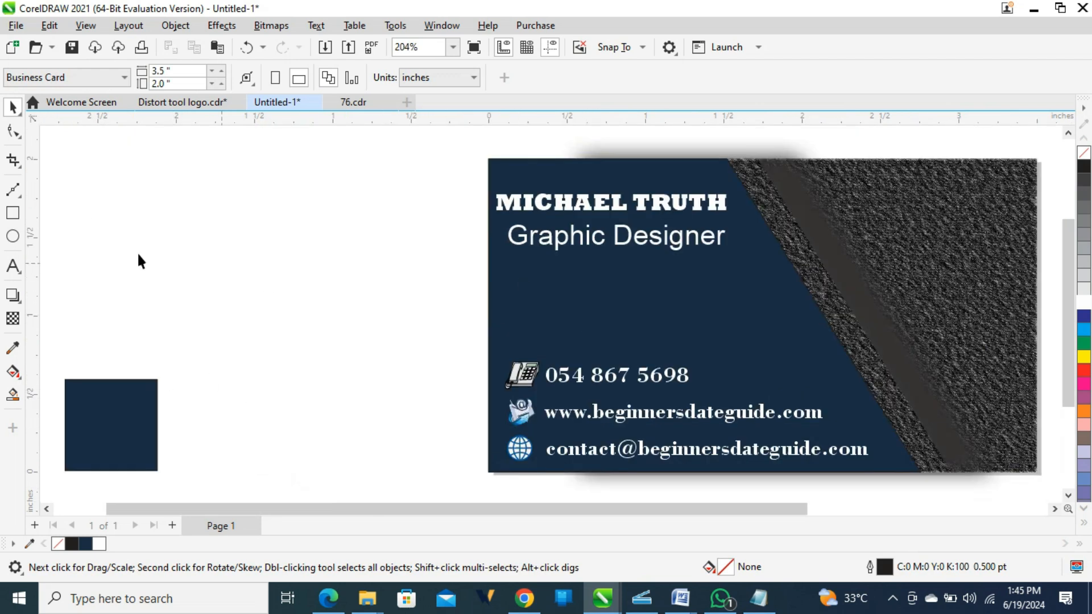
Draw a small circle on the panel's diagonal edge and rotate it to about 56 degrees.
click(13, 236)
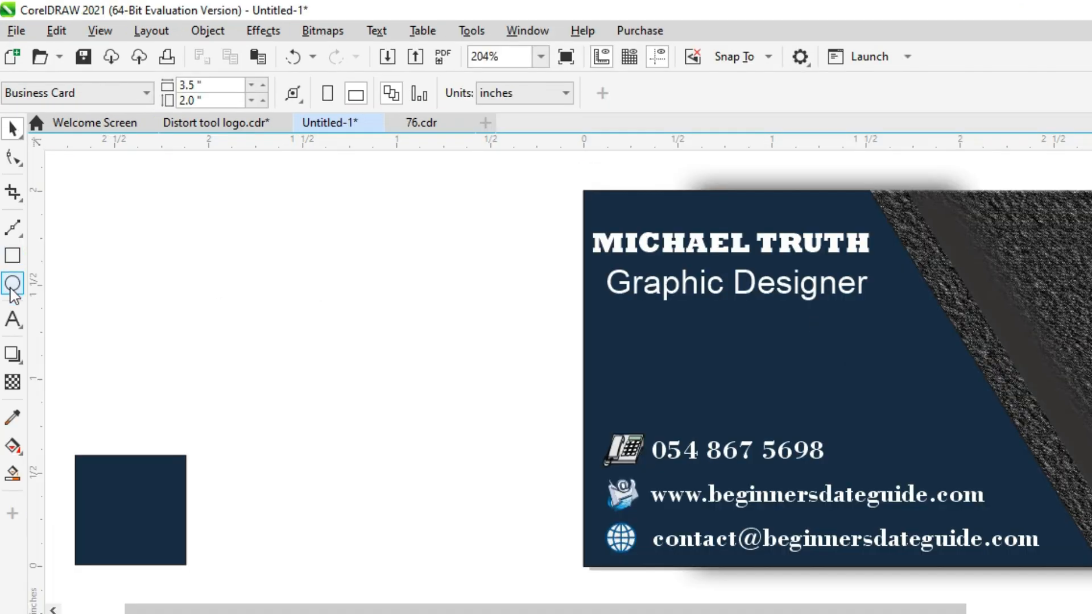
click(12, 287)
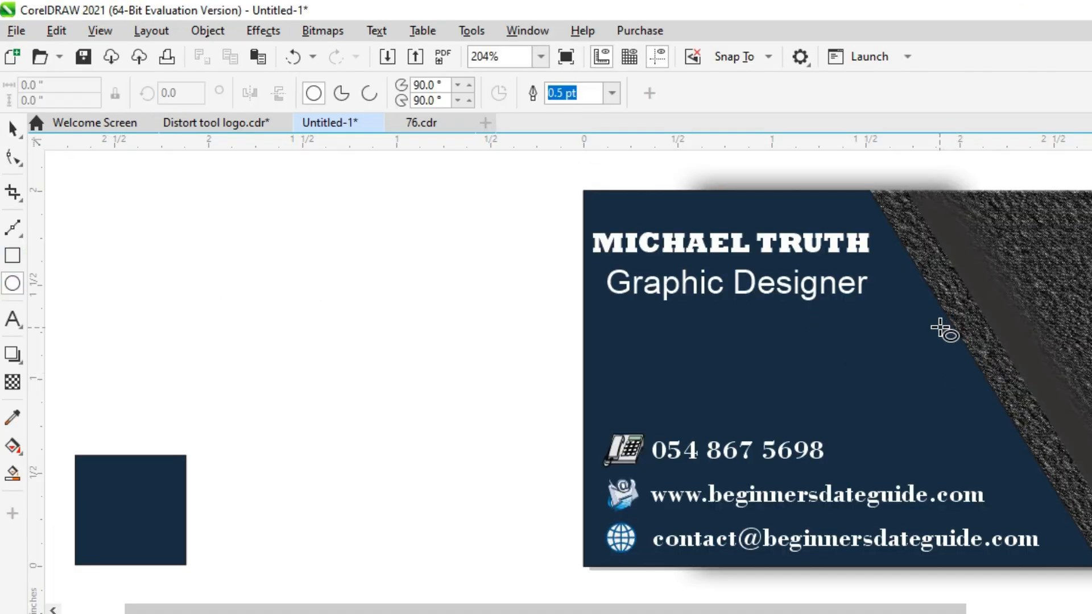
drag(944, 323, 1008, 394)
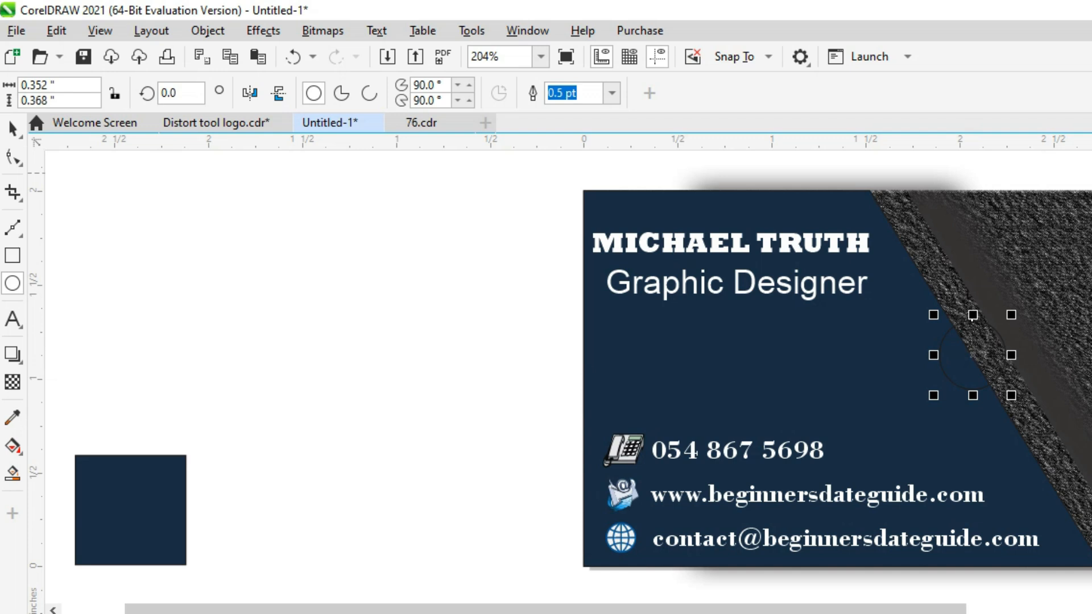
key(space)
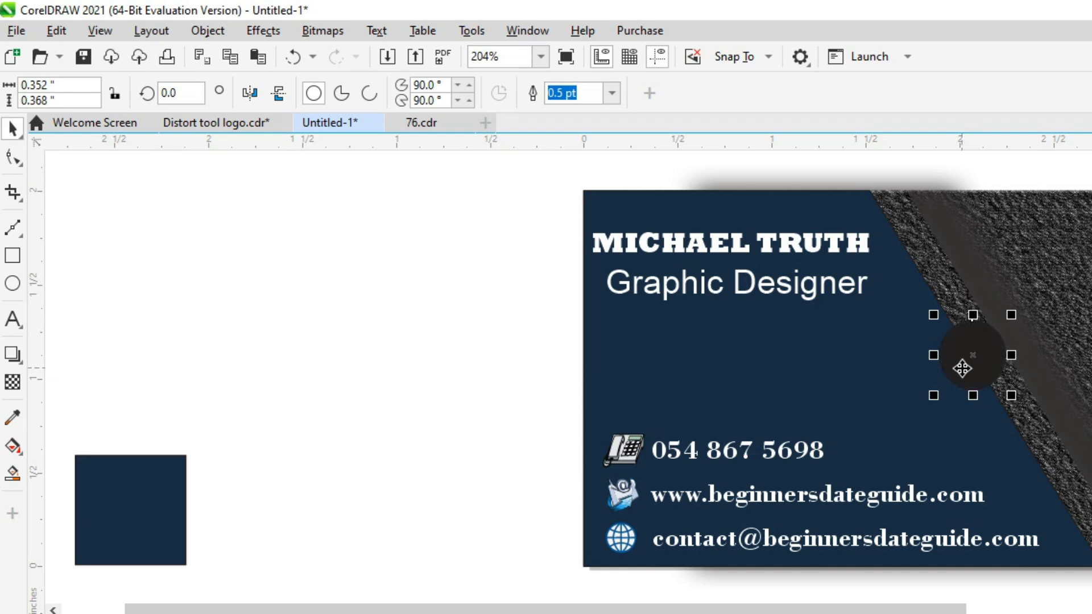
key(ctrl+z)
click(968, 367)
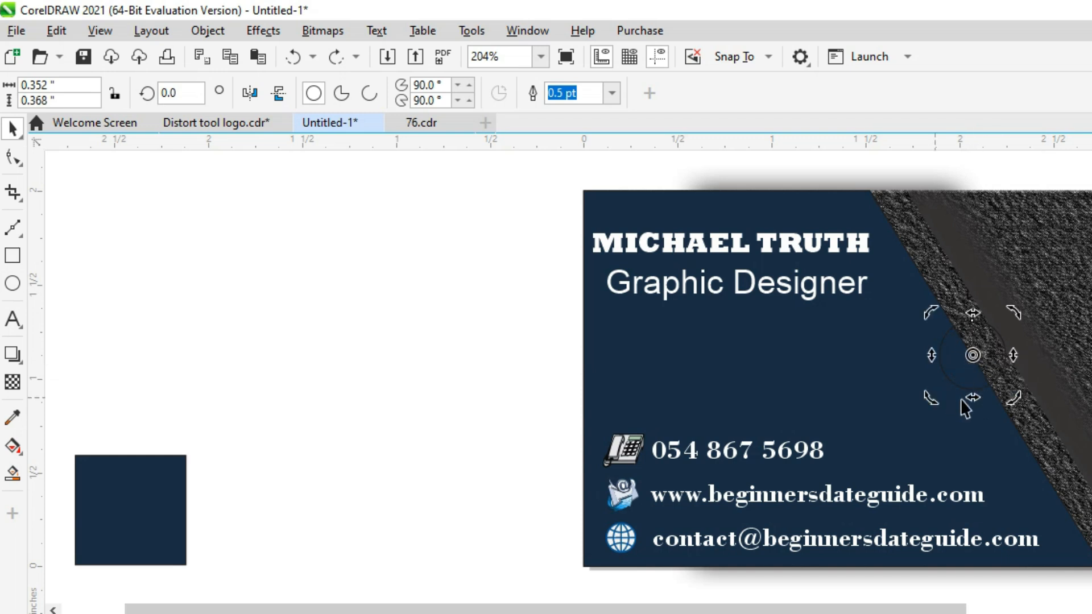
drag(930, 313, 871, 373)
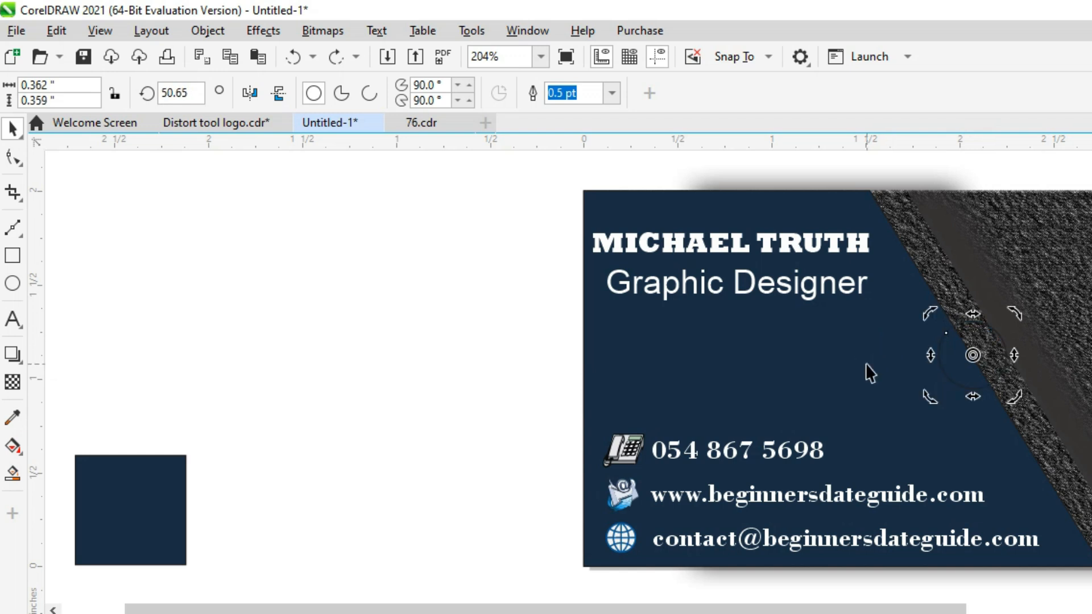
click(954, 370)
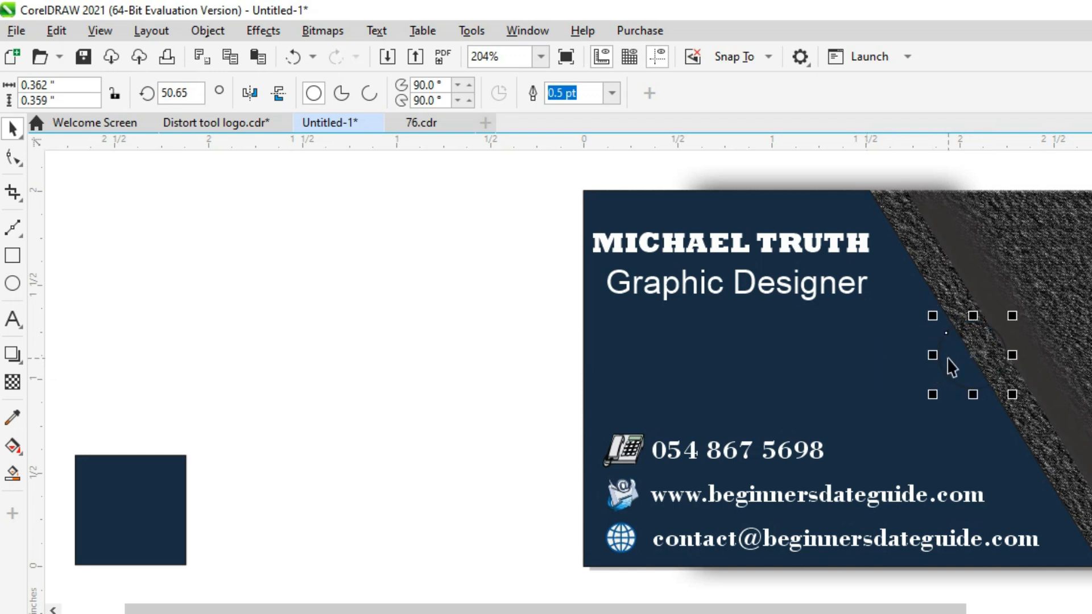
click(952, 367)
drag(974, 315, 961, 320)
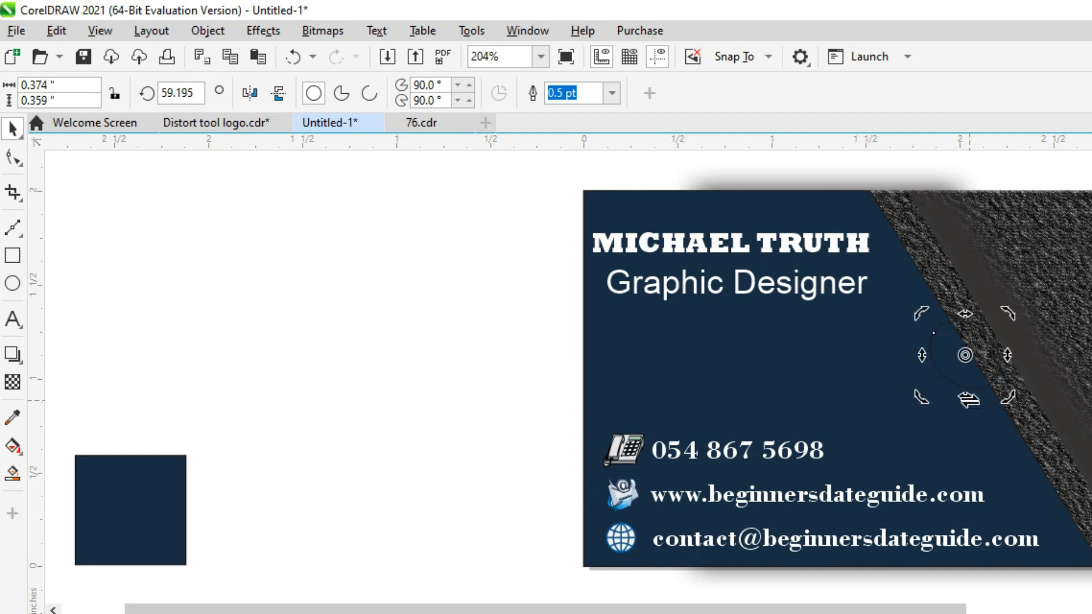
drag(969, 400, 970, 401)
drag(966, 314, 970, 314)
key(space)
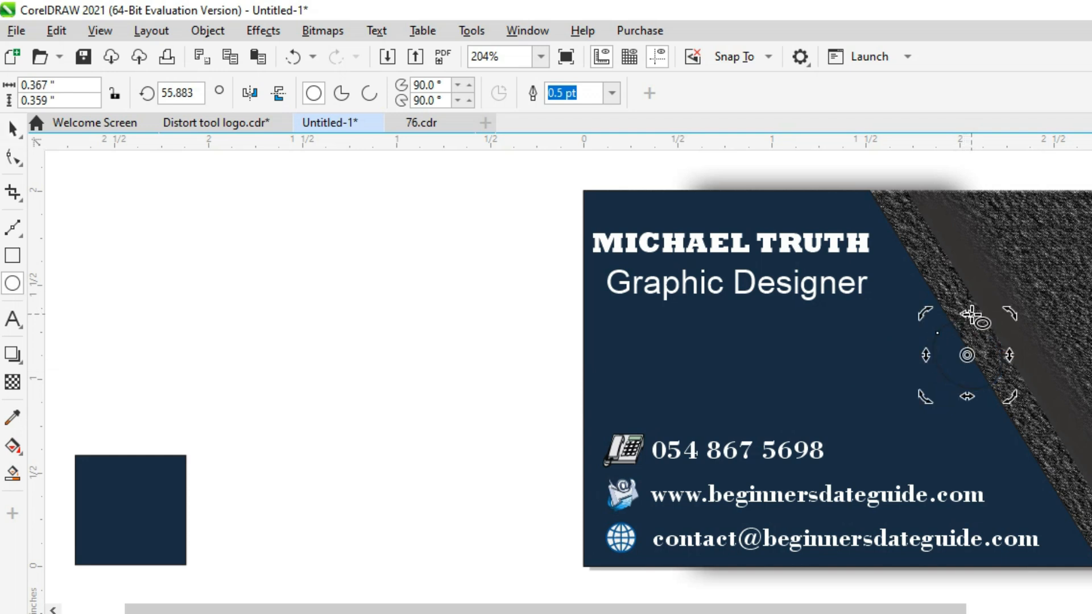
Create a boundary shape from the navy panel, the textured edge shape and the circle.
click(8, 131)
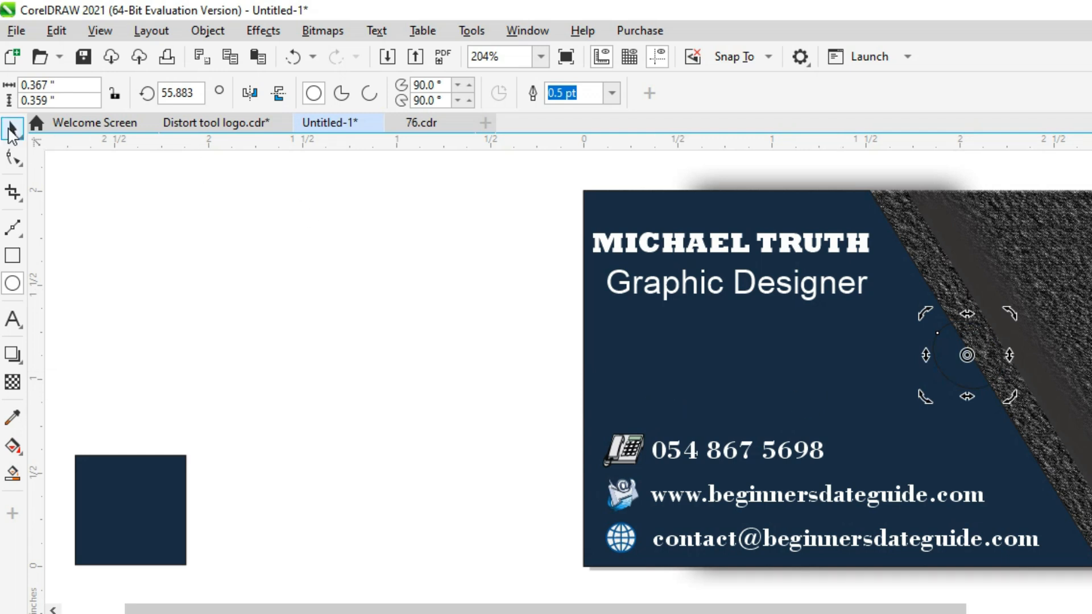
click(342, 268)
click(853, 368)
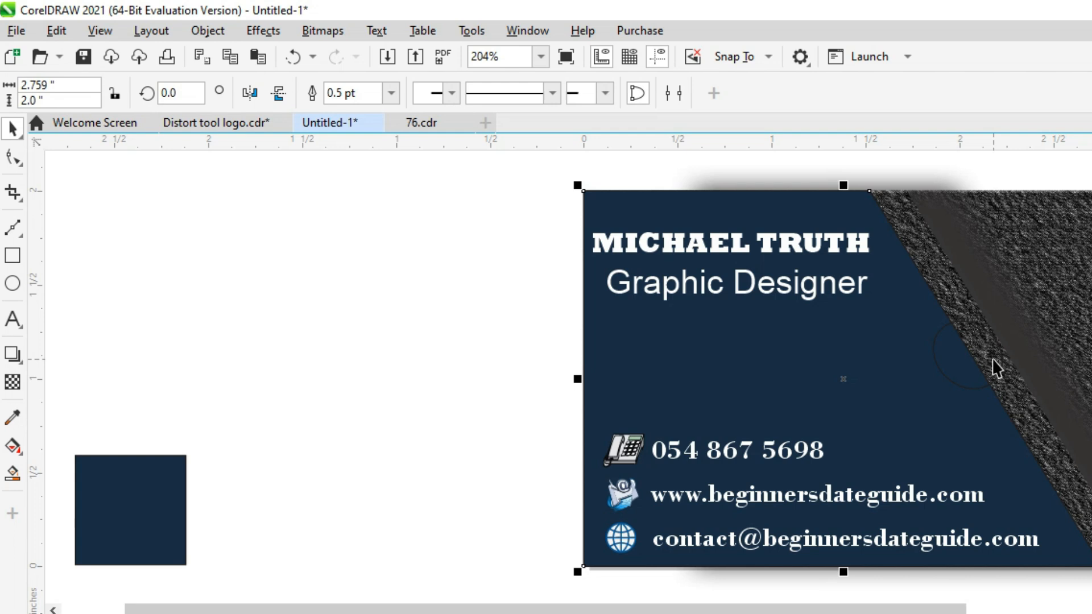
shift+click(994, 362)
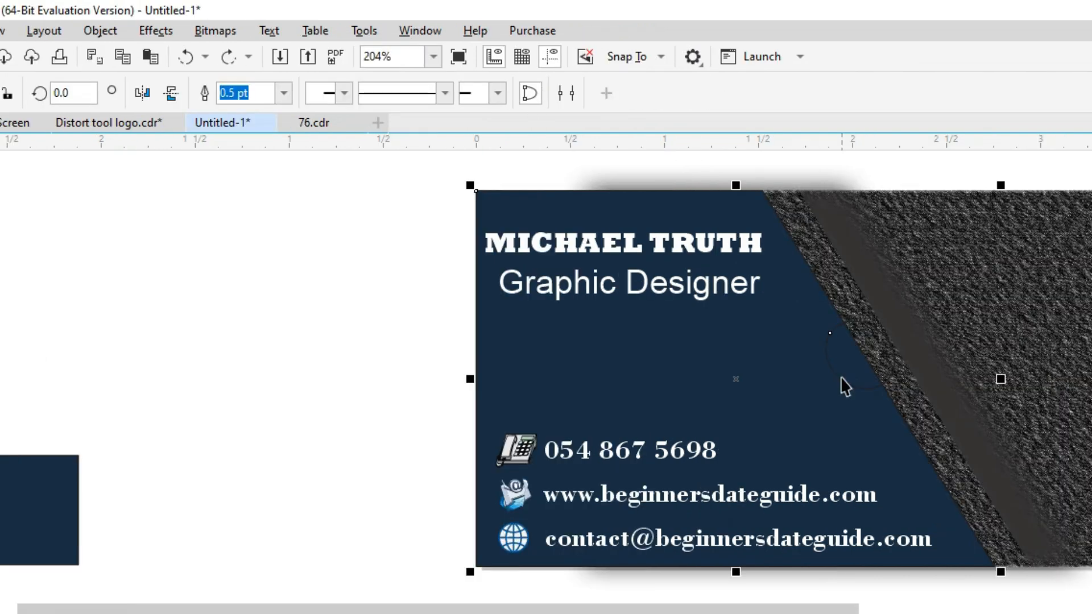
shift+click(949, 377)
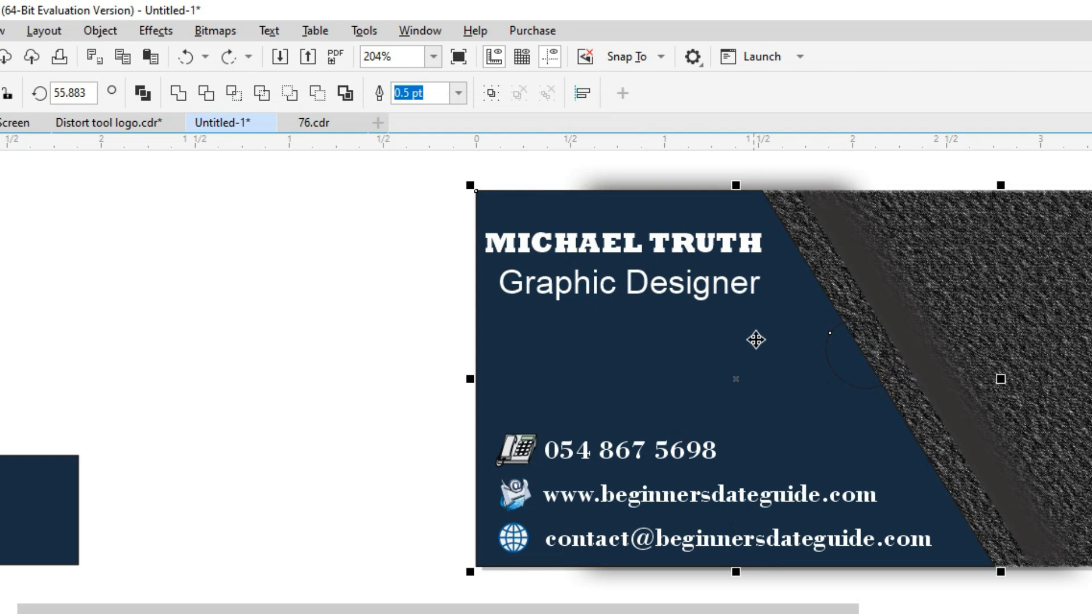
click(346, 93)
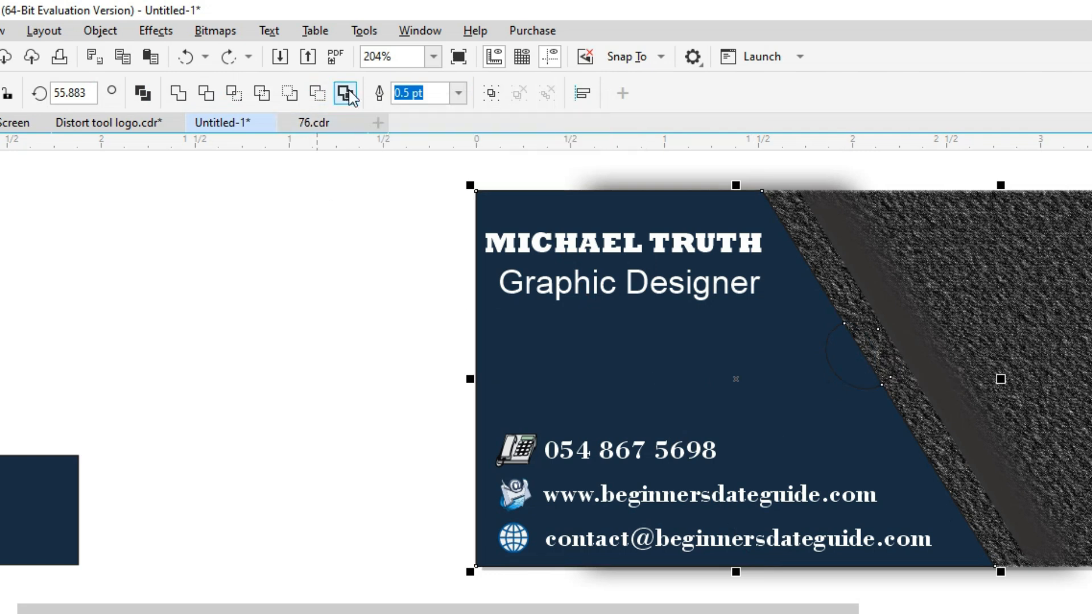
Delete the leftover circle and original navy panel, and move the boundary shape onto the card.
drag(515, 358, 415, 353)
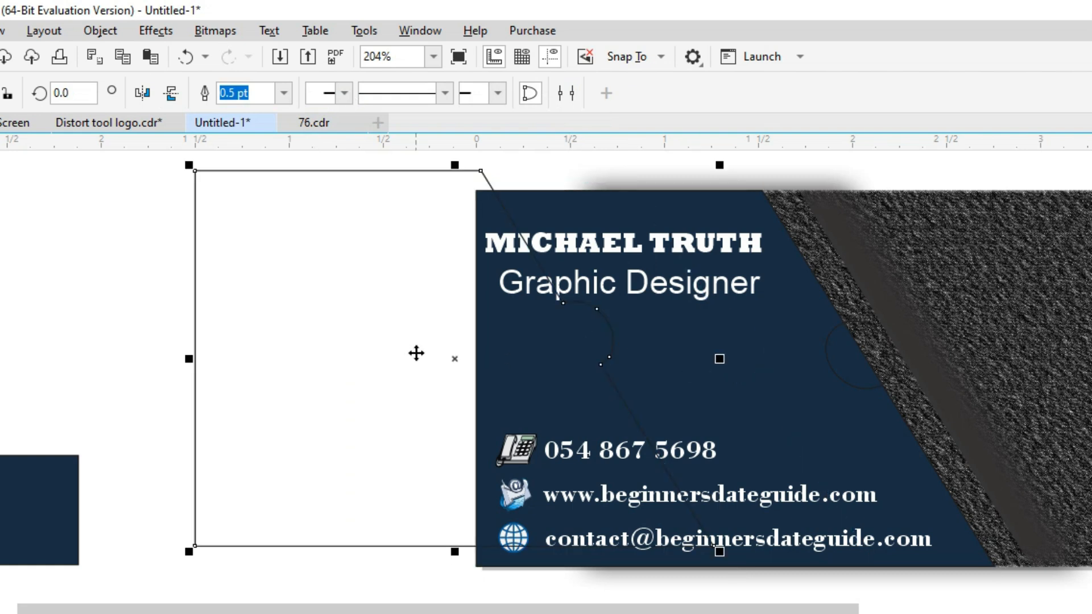
click(849, 363)
key(Delete)
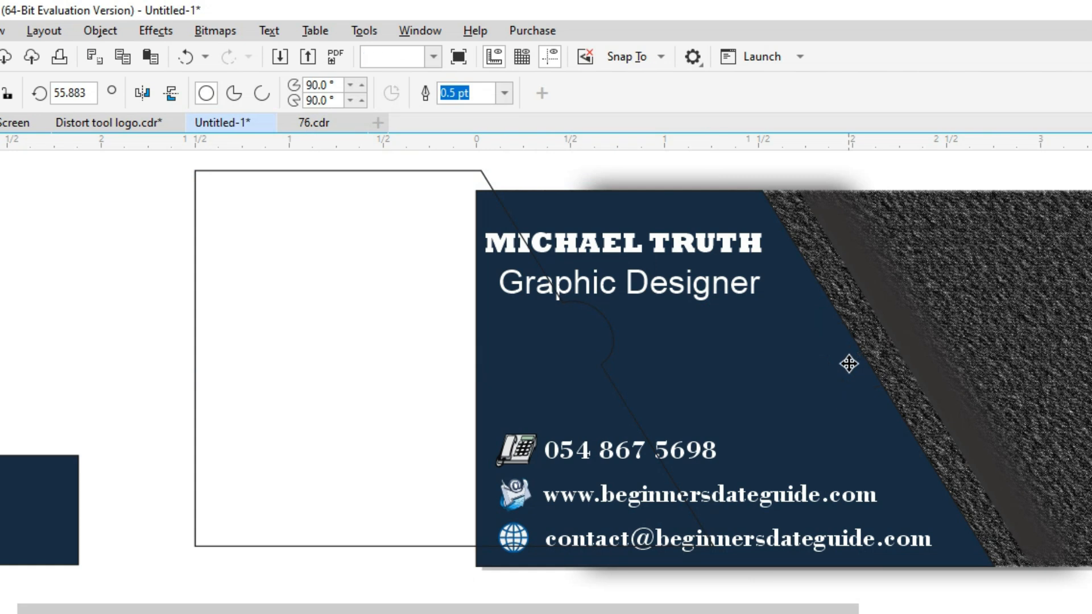
drag(313, 398, 310, 388)
click(801, 404)
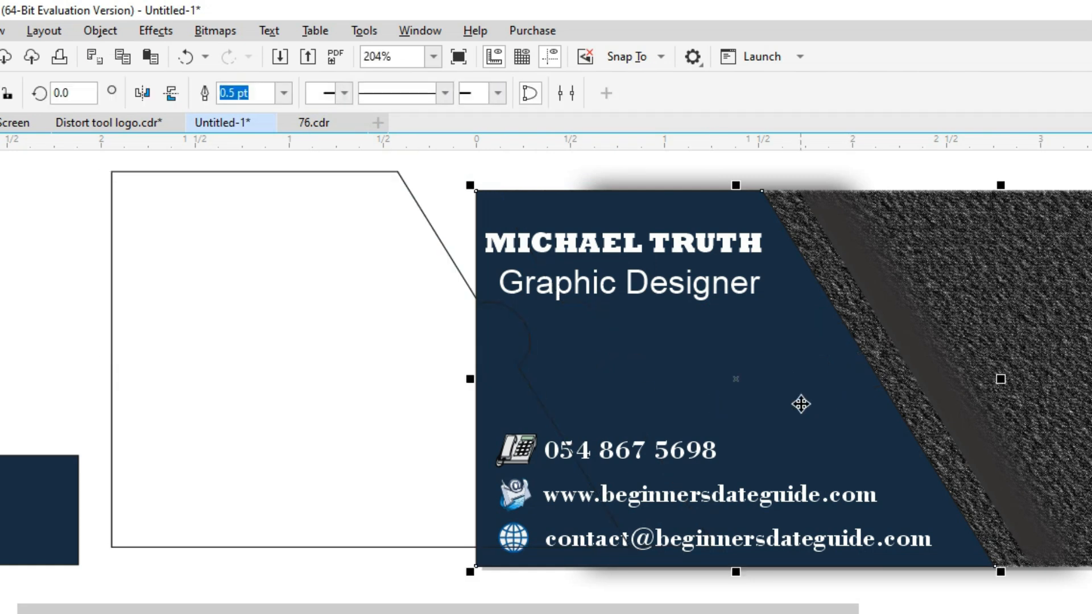
key(Delete)
drag(322, 395, 686, 416)
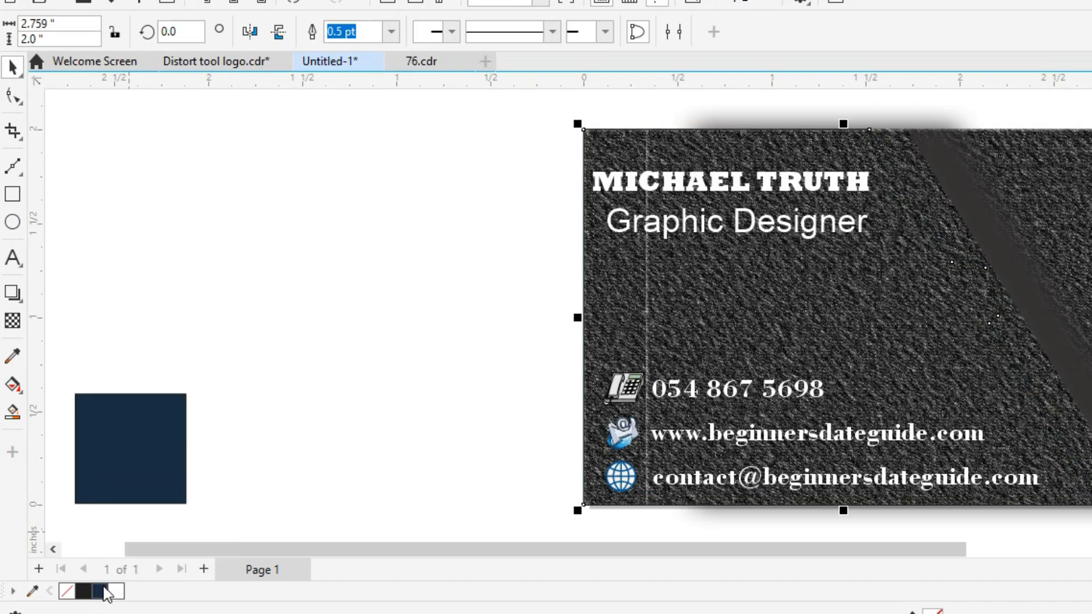
Fill the new notched boundary shape with navy and show its nodes for editing.
click(103, 591)
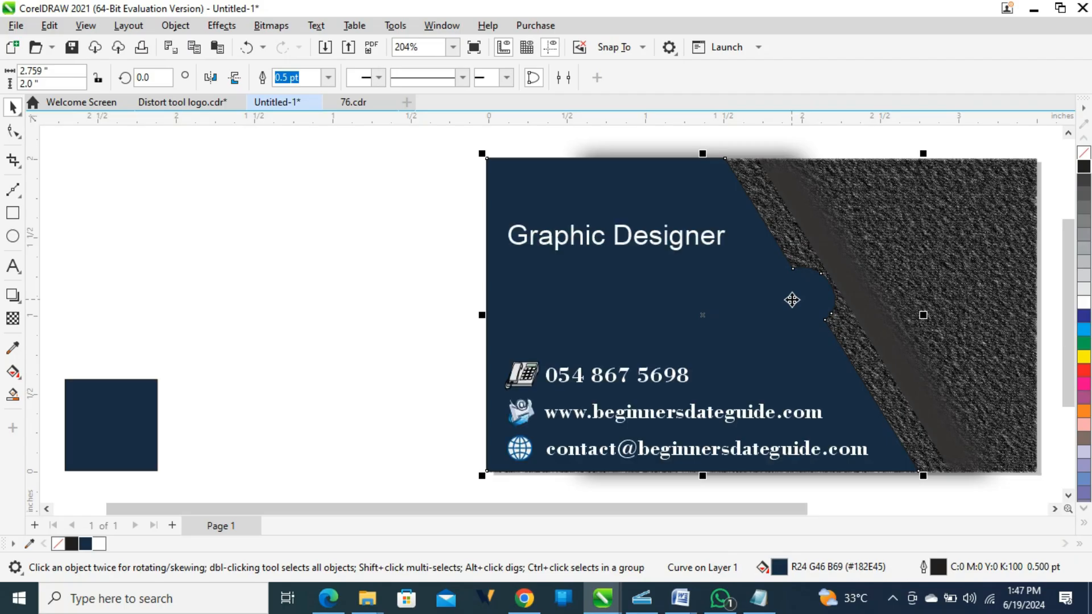
click(787, 299)
key(F10)
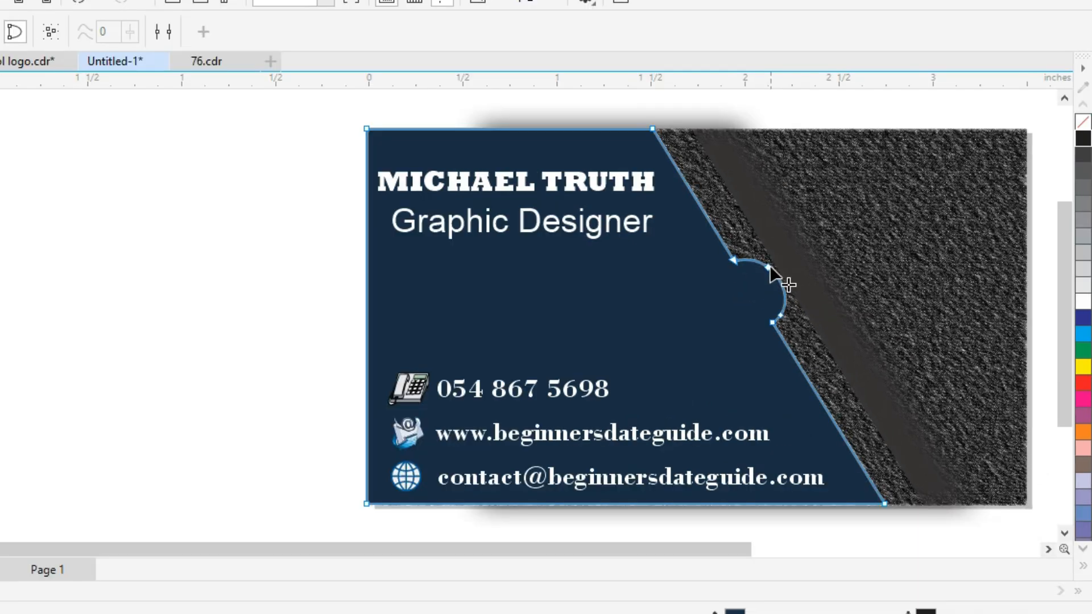
scroll(768, 265, down, 3)
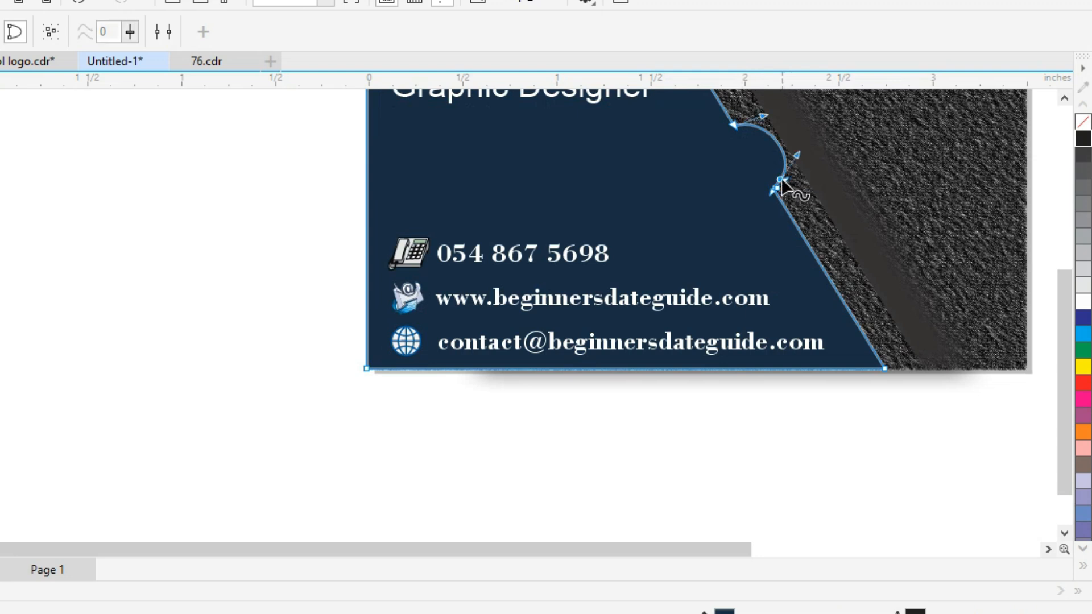
scroll(1064, 284, up, 3)
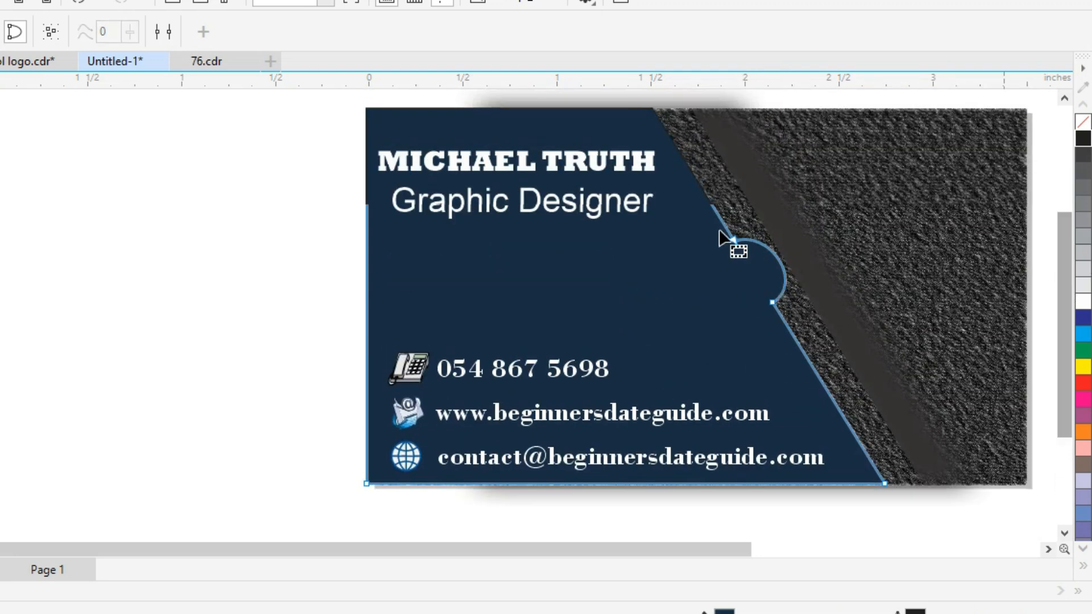
Flatten the notch arc's curve handles so the bump is shallower and snaps to the edge.
click(733, 240)
scroll(808, 290, up, 2)
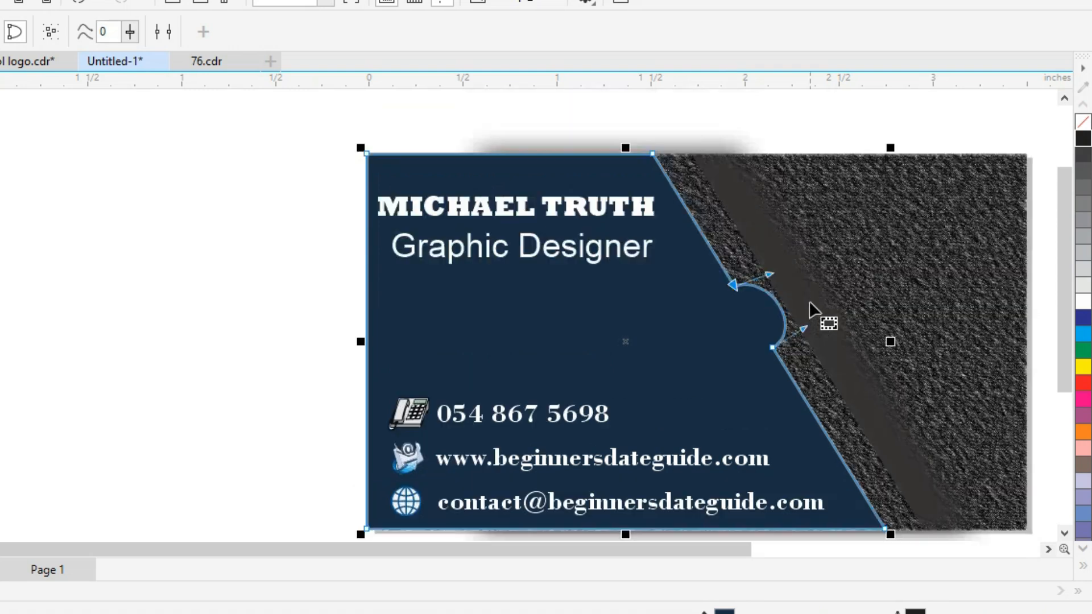
drag(804, 375, 784, 373)
drag(770, 320, 773, 330)
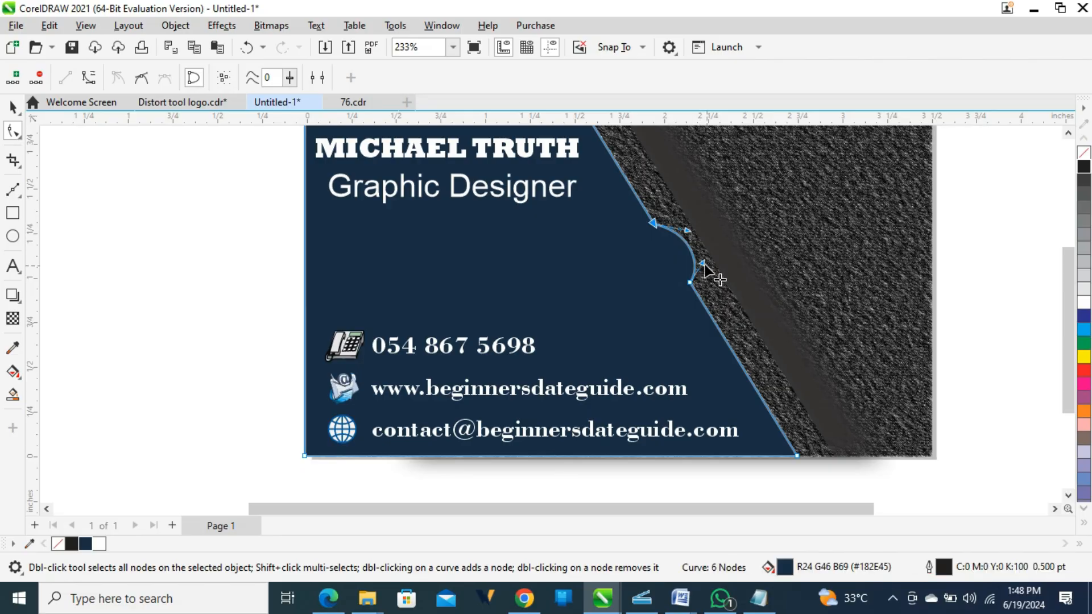
drag(784, 372, 787, 372)
drag(703, 266, 690, 255)
key(space)
click(132, 305)
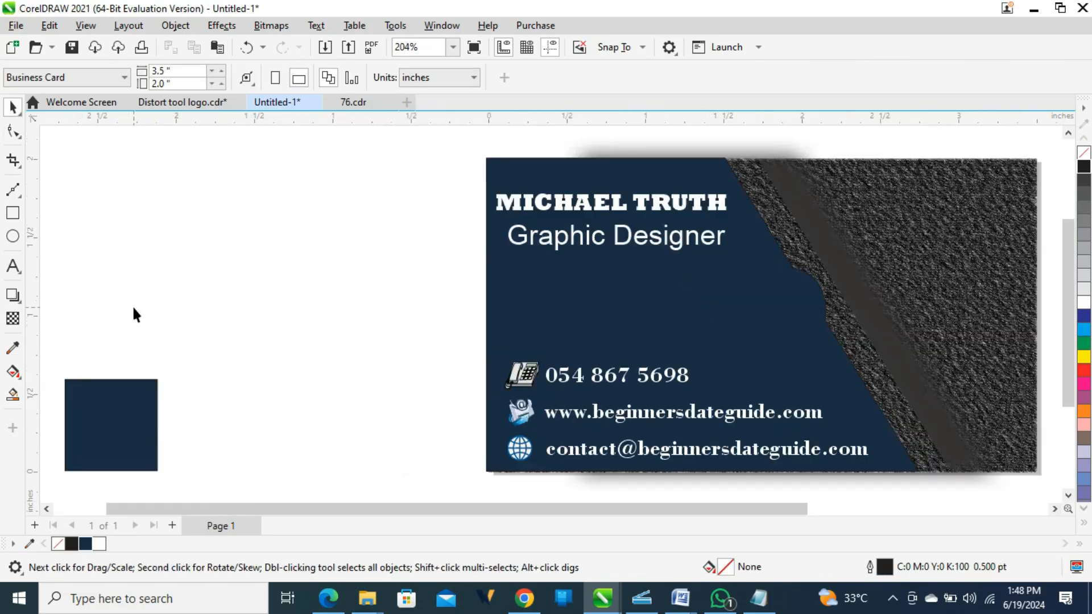
Delete the stray navy square next to the card, leaving the shadow bitmap in place.
click(122, 435)
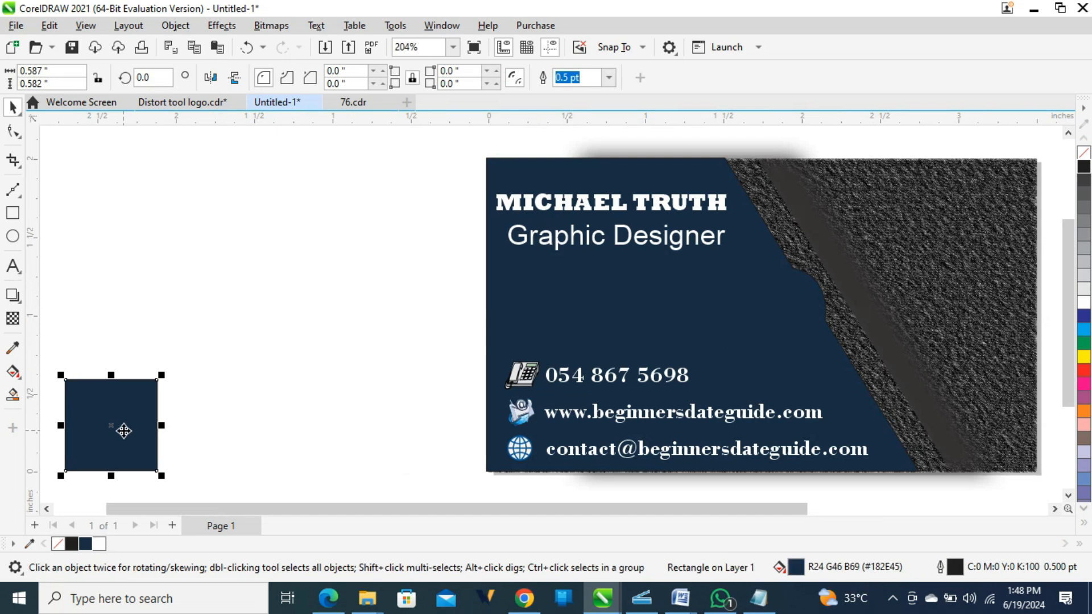
key(Delete)
key(shift+F4)
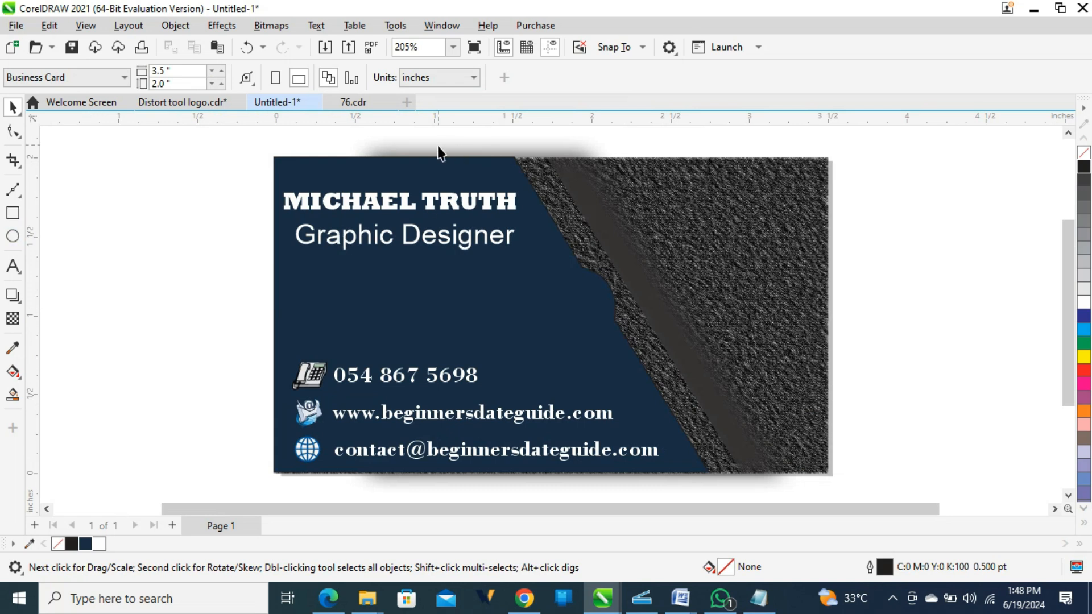
click(458, 149)
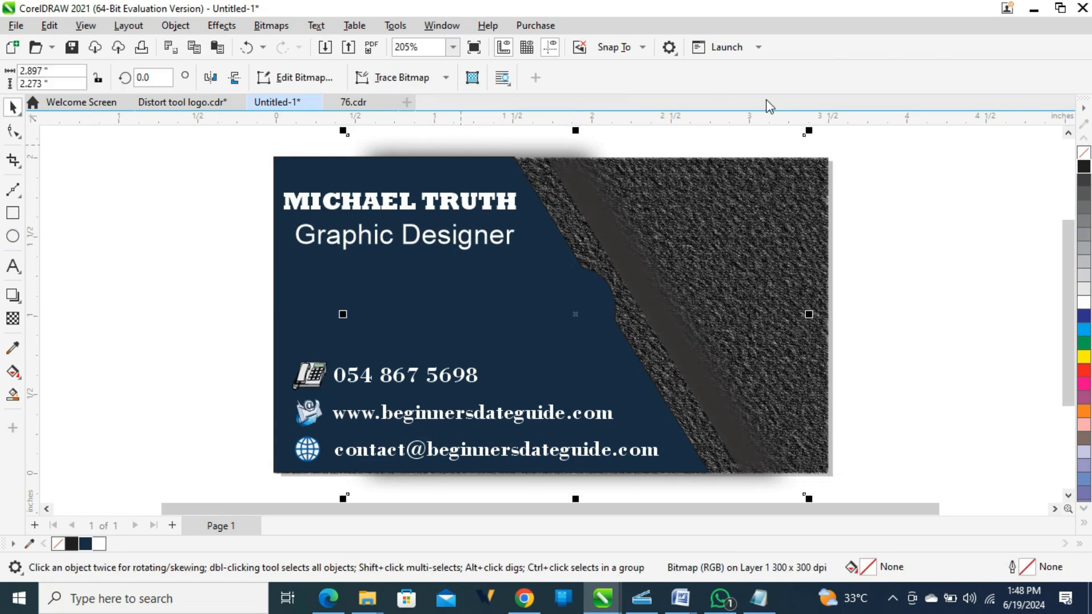
drag(492, 152, 937, 176)
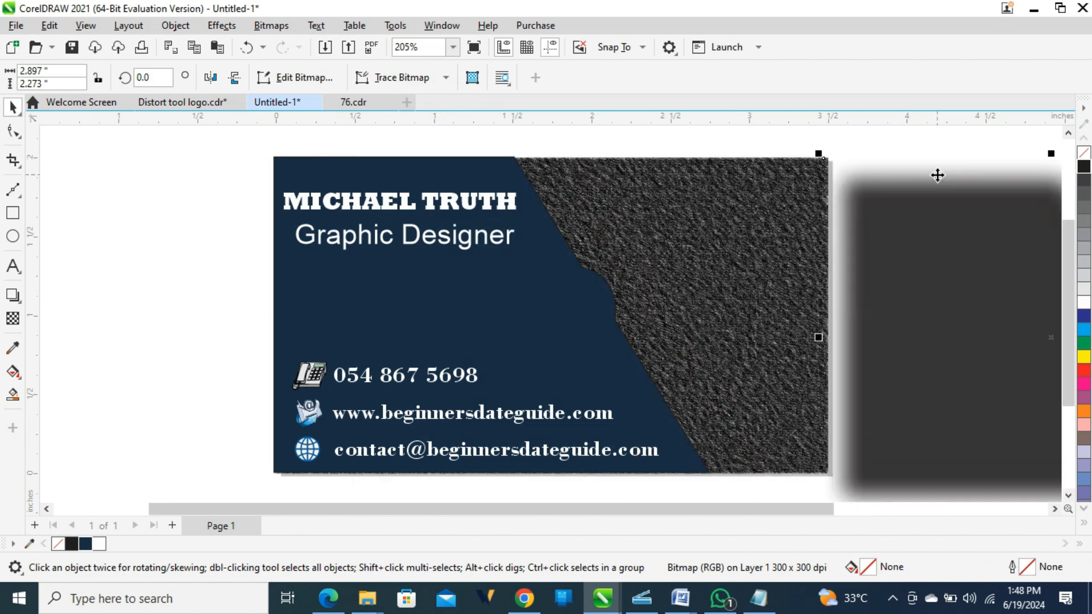
key(ctrl+z)
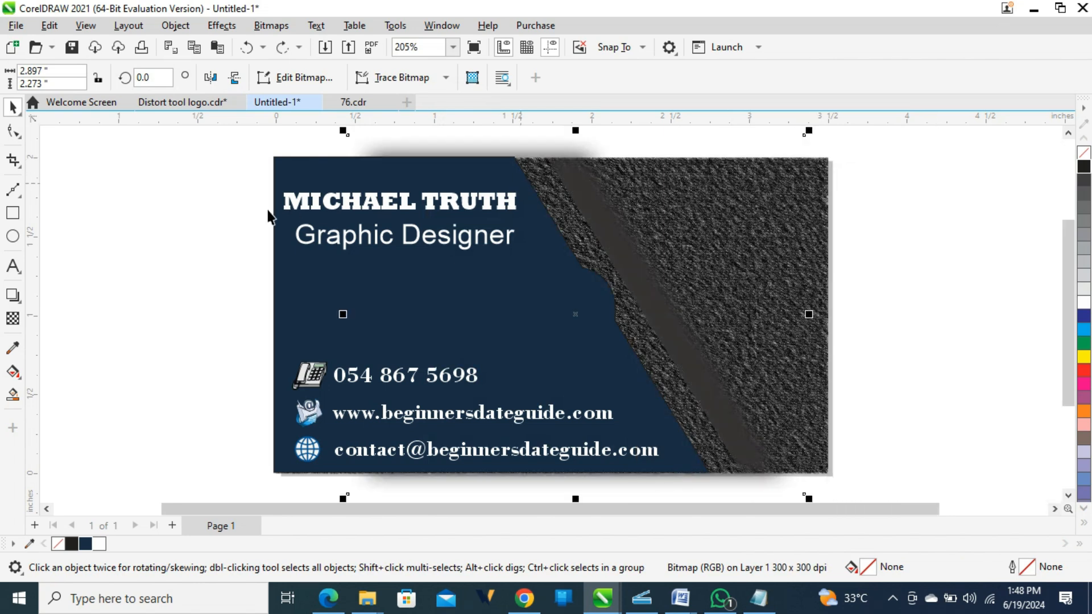
key(Escape)
Create a page-sized 3.5 × 2.0 inch rectangle to the card's right and marquee-select the card artwork.
click(13, 213)
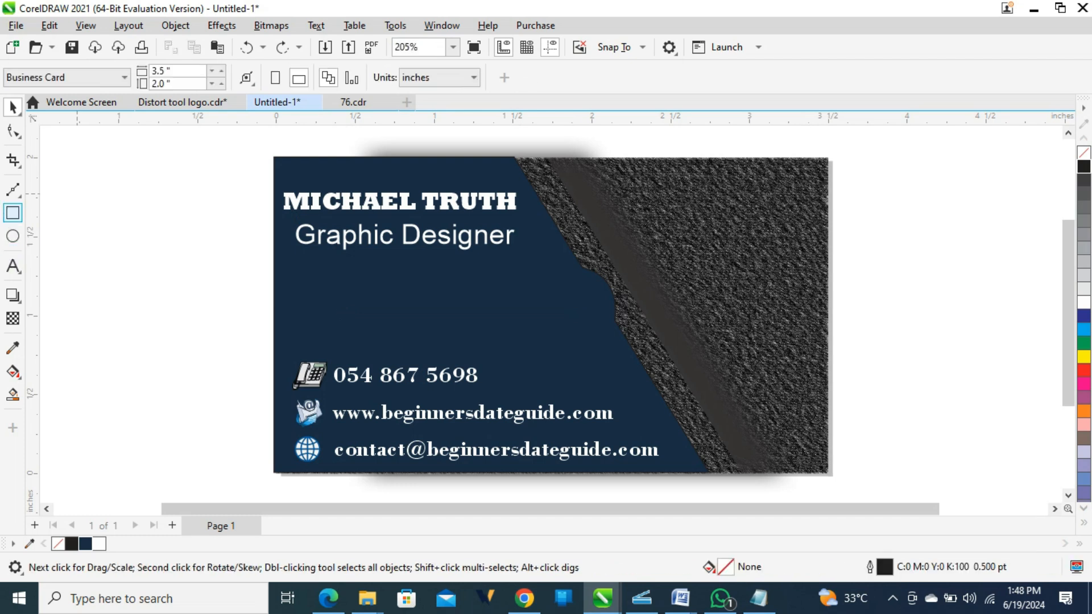
double_click(13, 212)
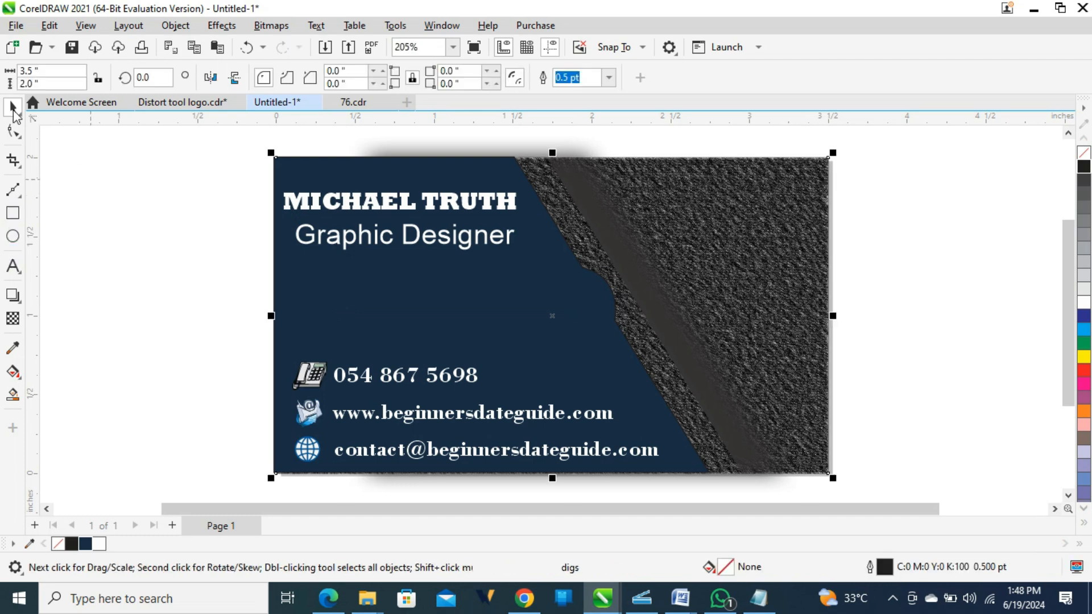
click(13, 107)
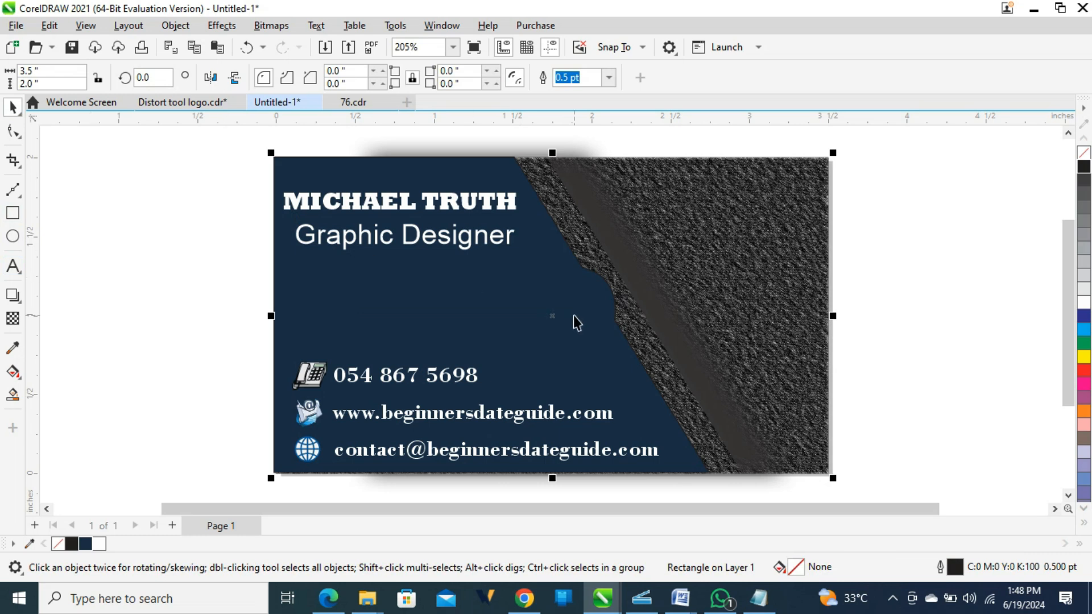
drag(552, 315, 1015, 305)
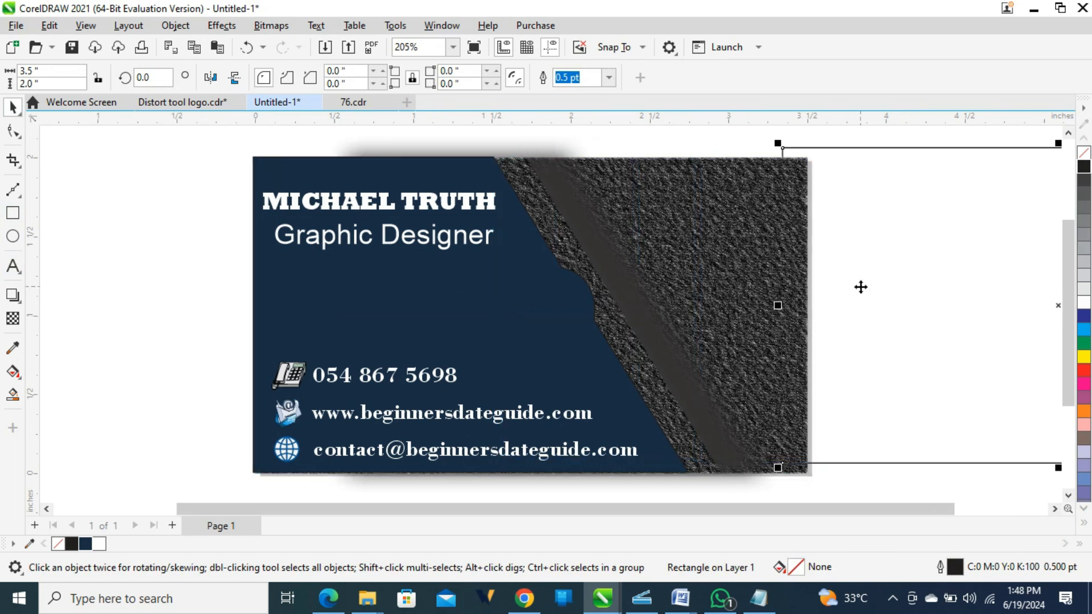
key(F4)
scroll(860, 287, down, 1)
drag(732, 297, 897, 301)
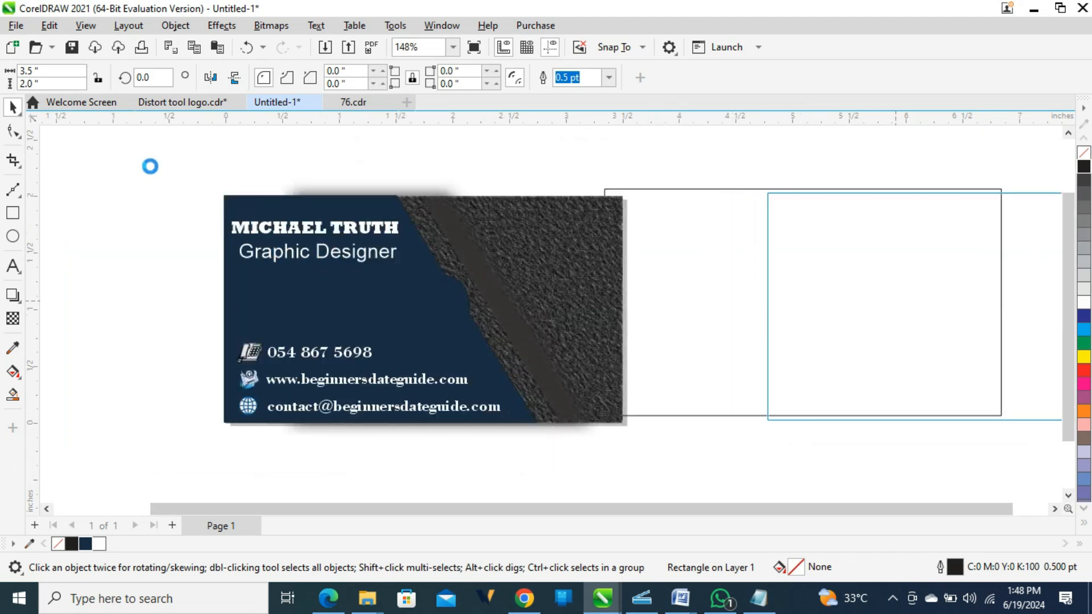
drag(132, 147, 689, 472)
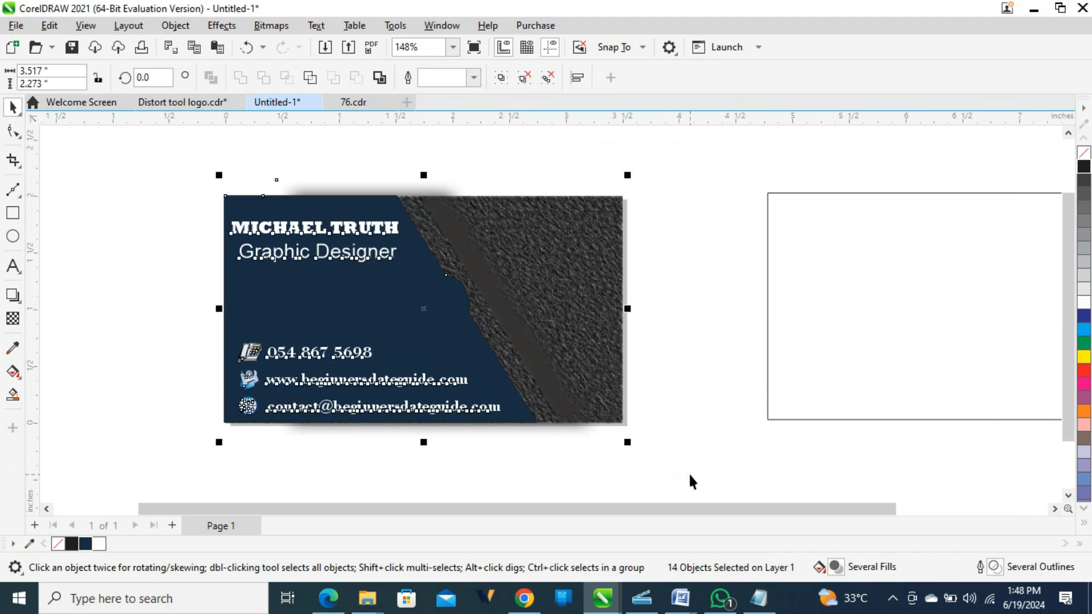
Group the card artwork and PowerClip it inside the empty 3.5 × 2.0 inch rectangle.
key(ctrl+g)
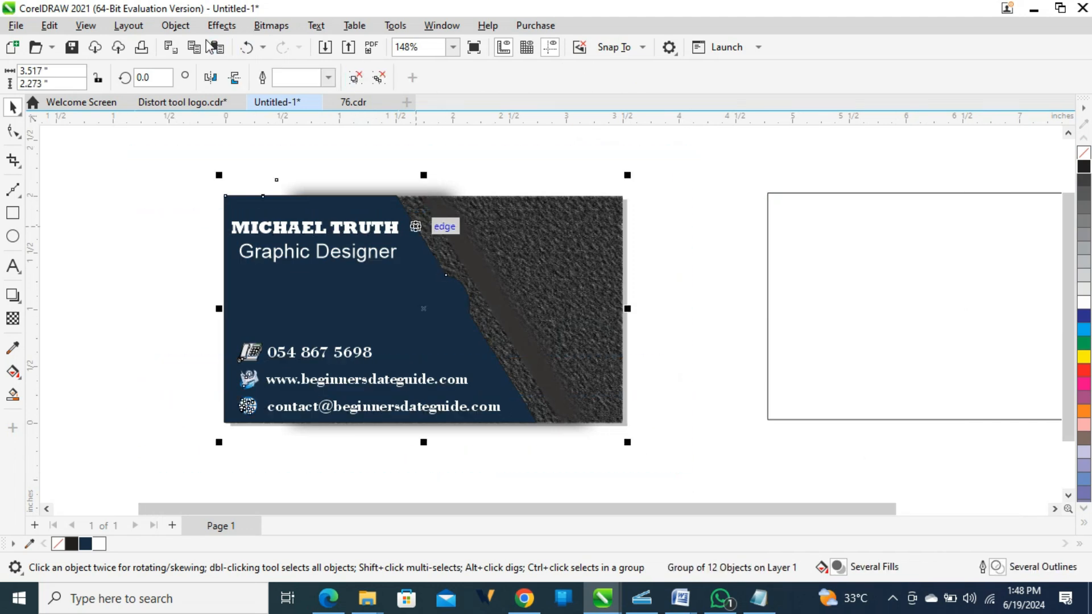
click(176, 26)
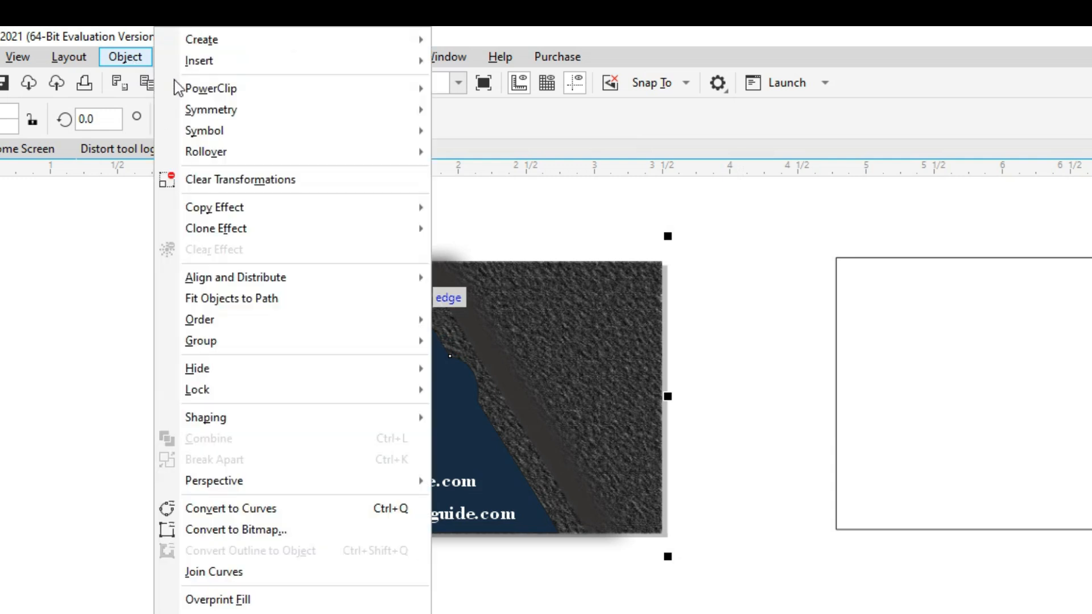
mouse_move(426, 94)
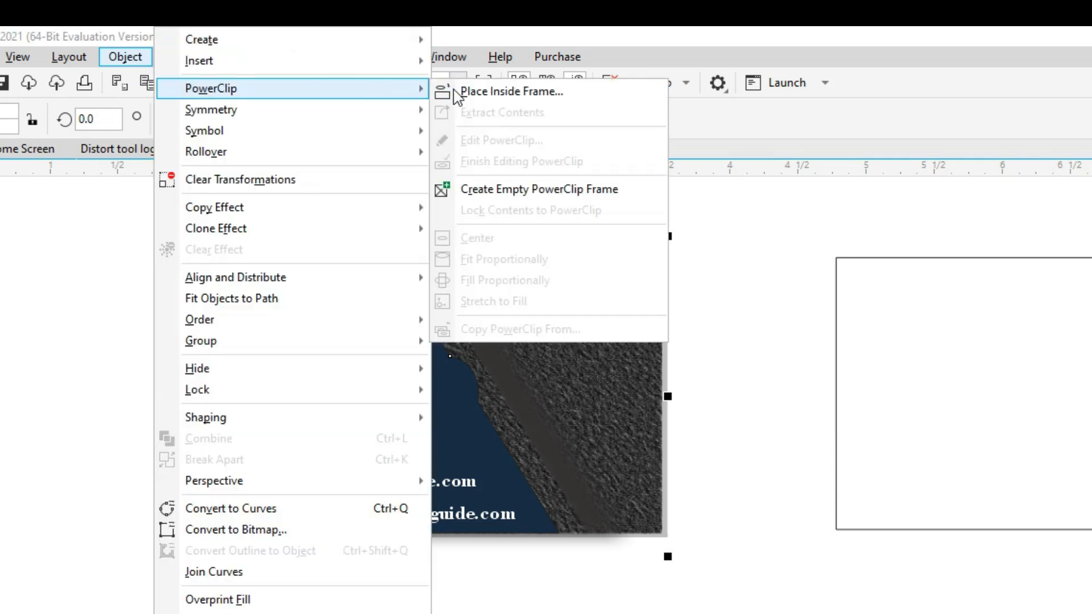
click(481, 93)
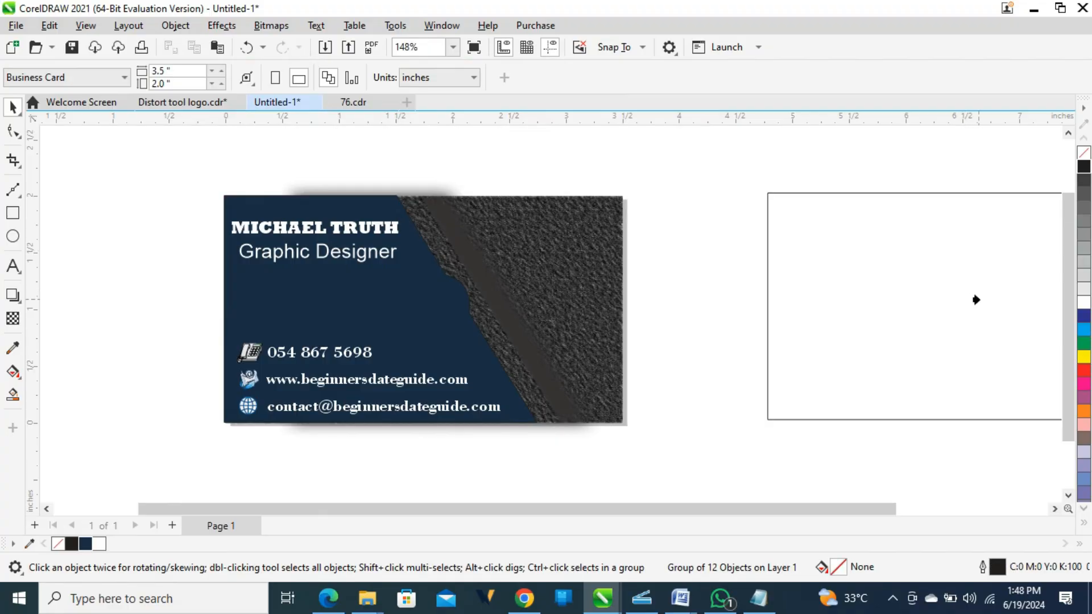
click(1001, 310)
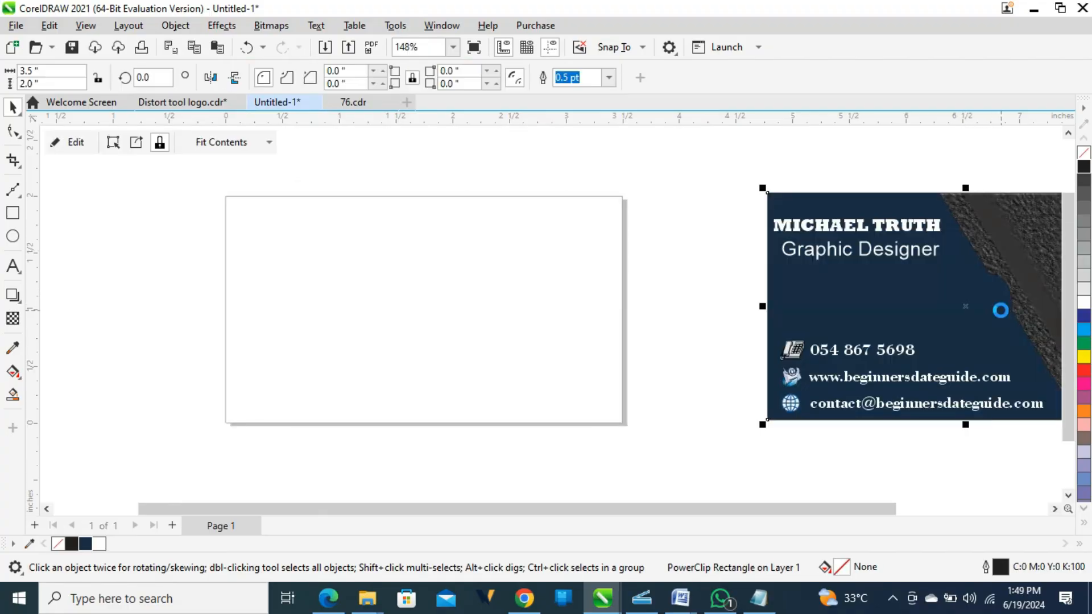
click(695, 268)
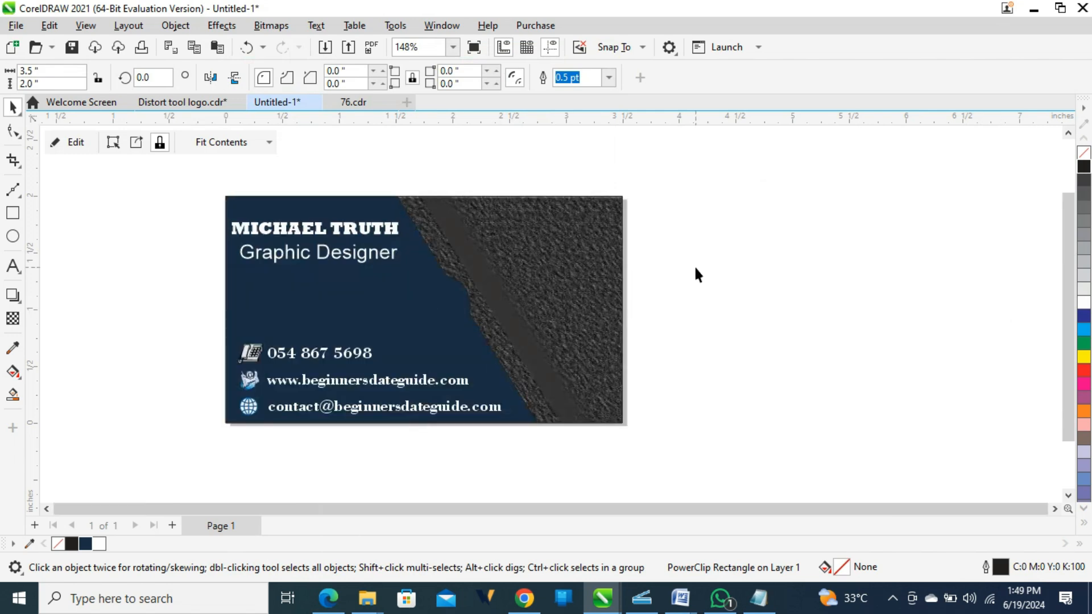
key(shift+F4)
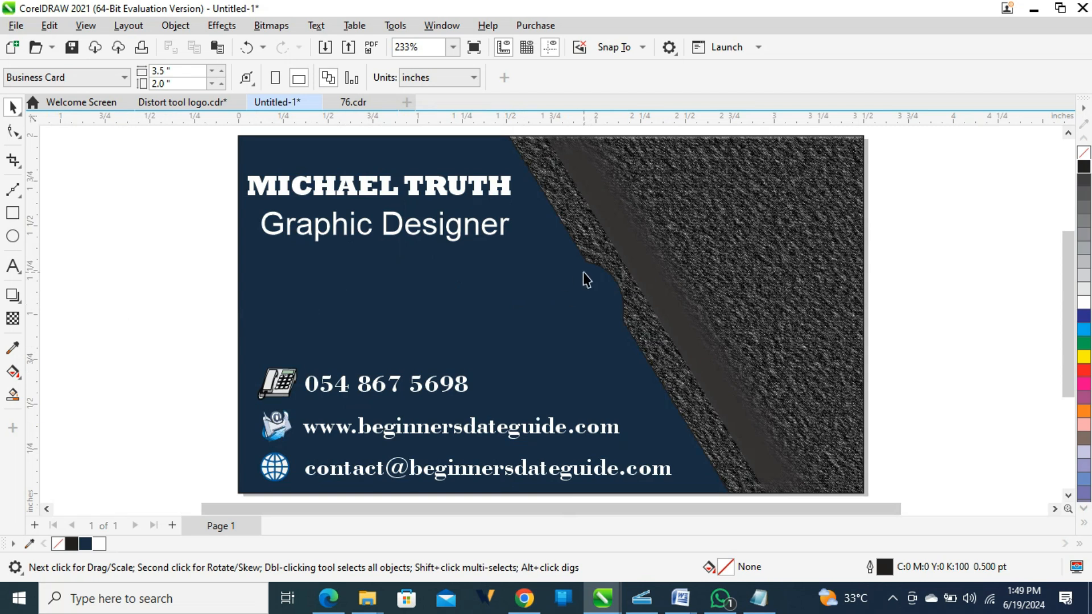
Preview the card, then delete the navy square in Distort tool logo.cdr and preview full screen.
key(F9)
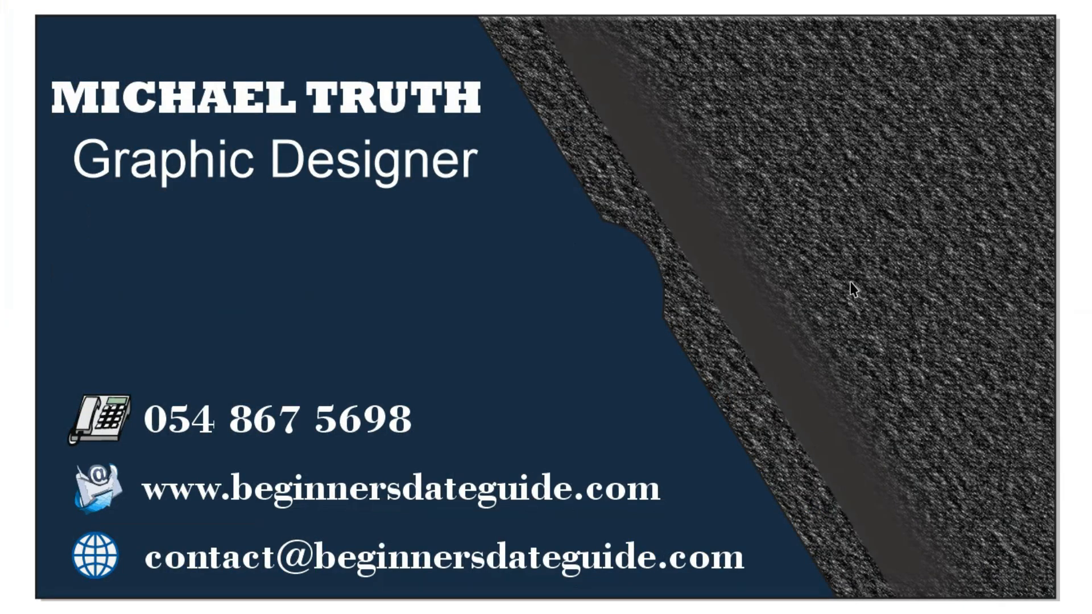
key(Escape)
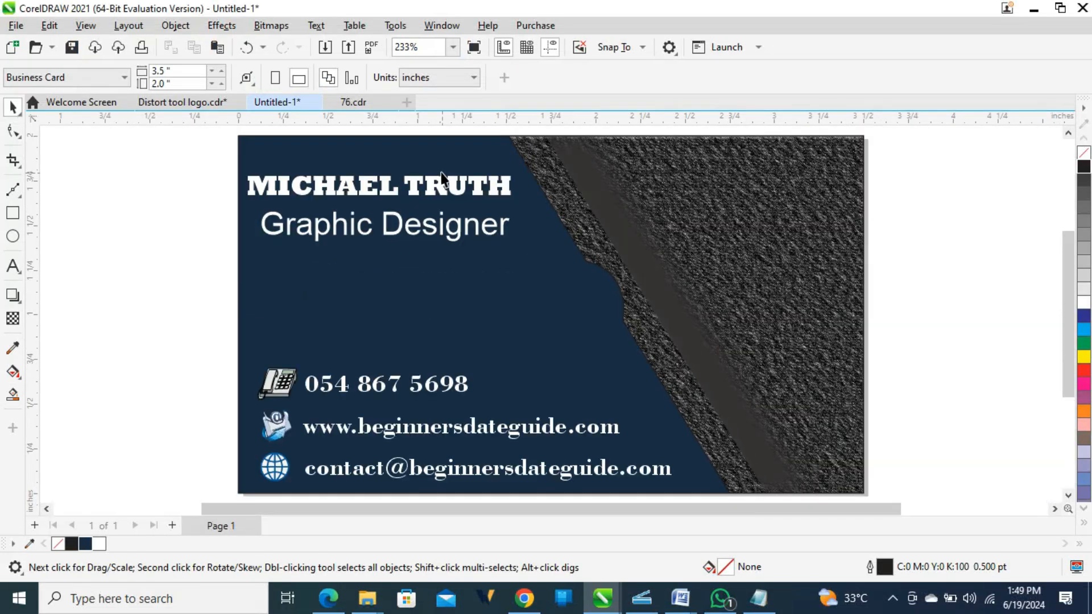
click(169, 101)
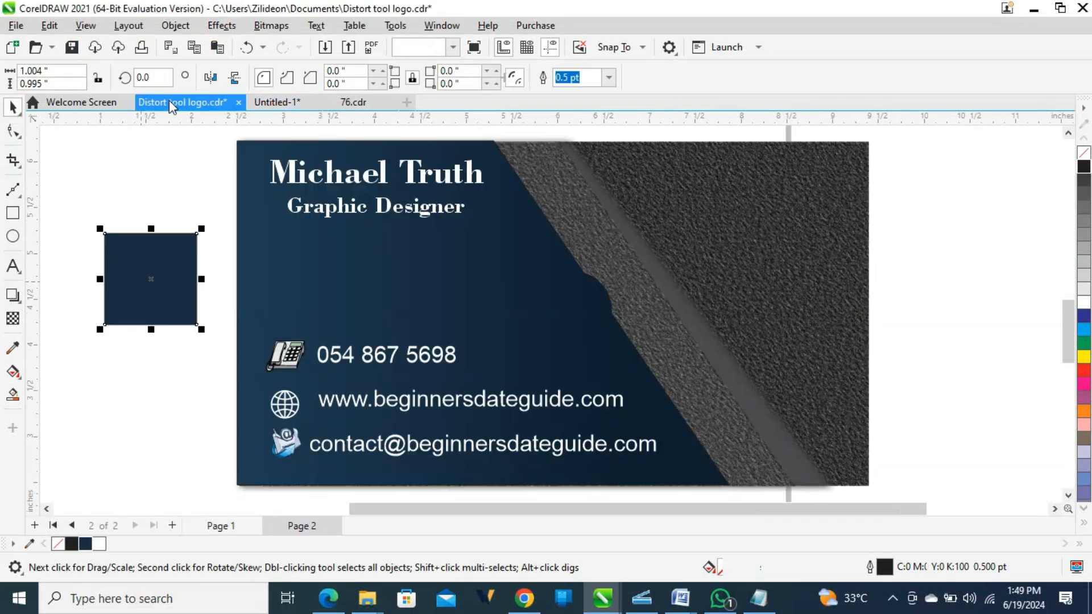
click(148, 292)
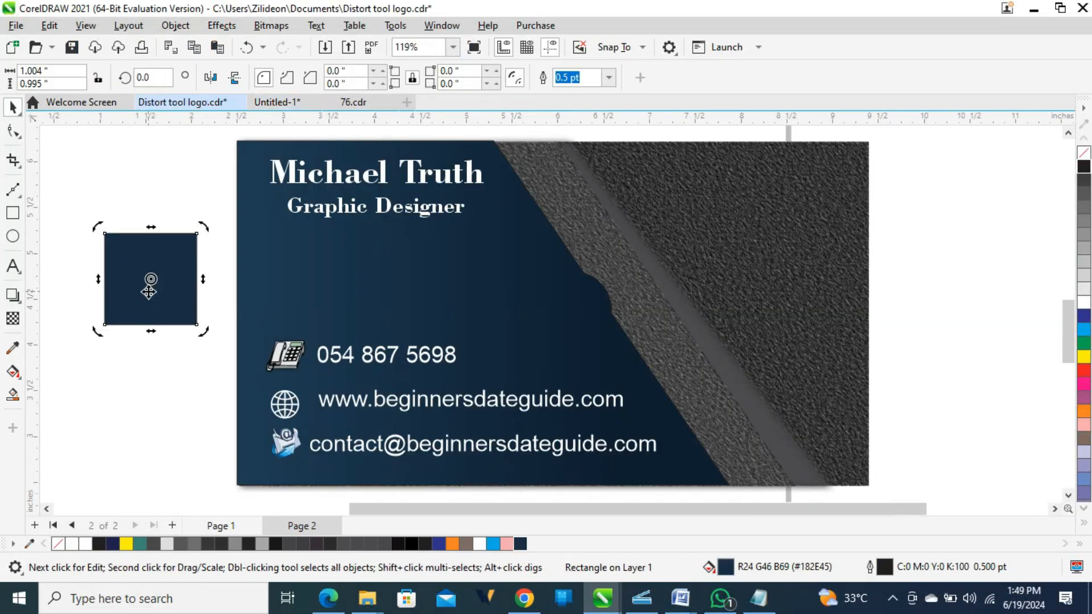
key(Delete)
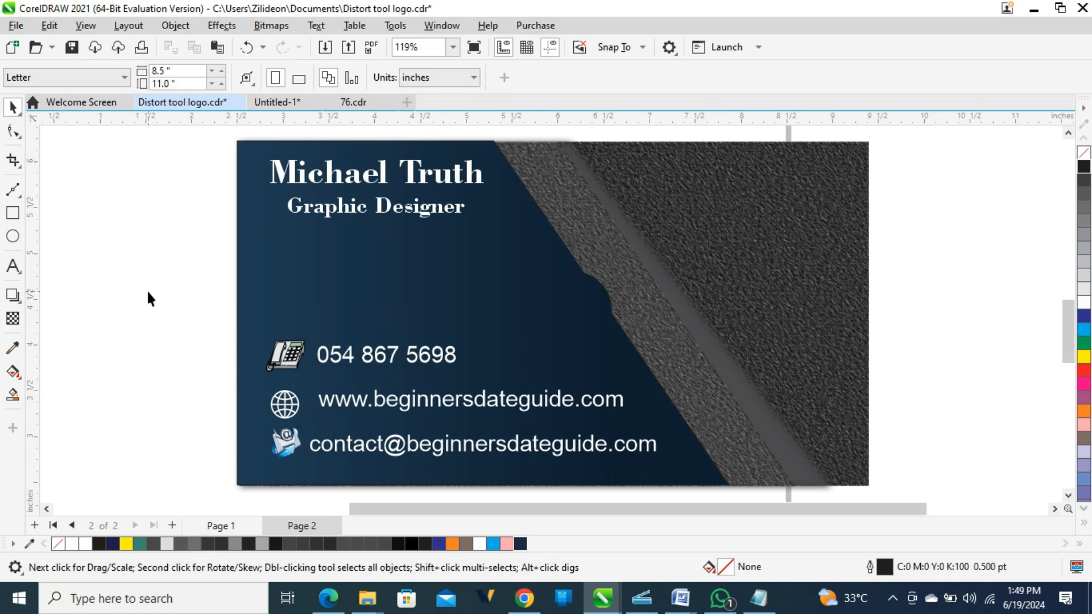
key(F9)
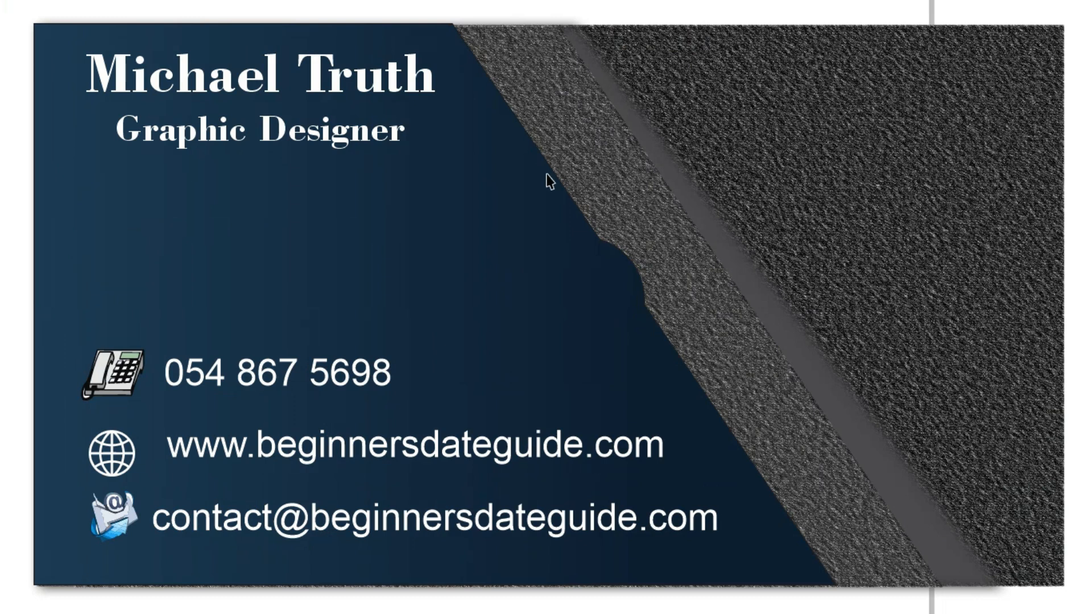
key(Escape)
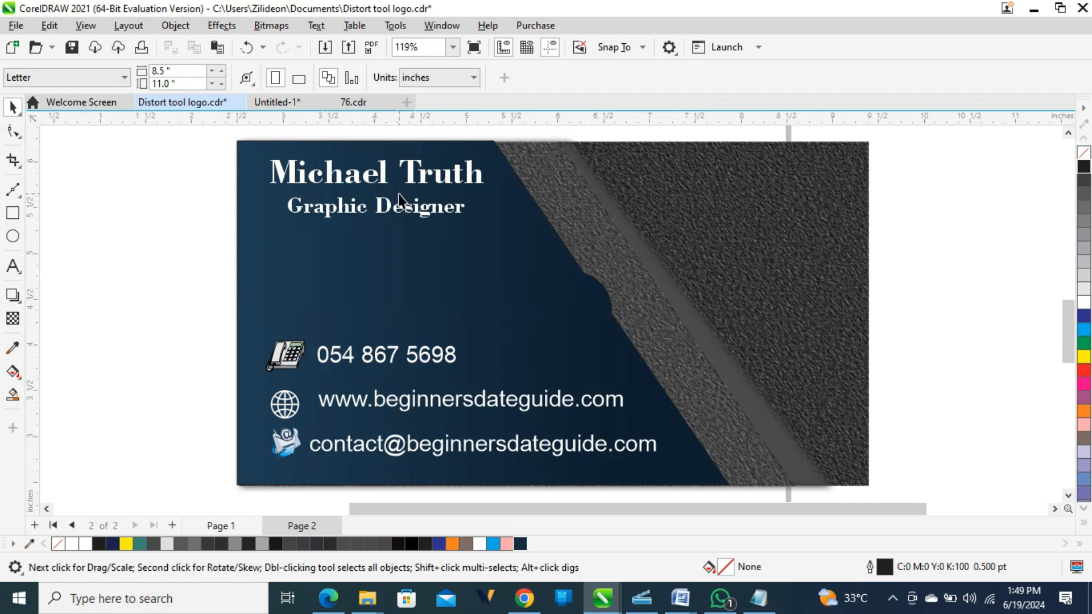